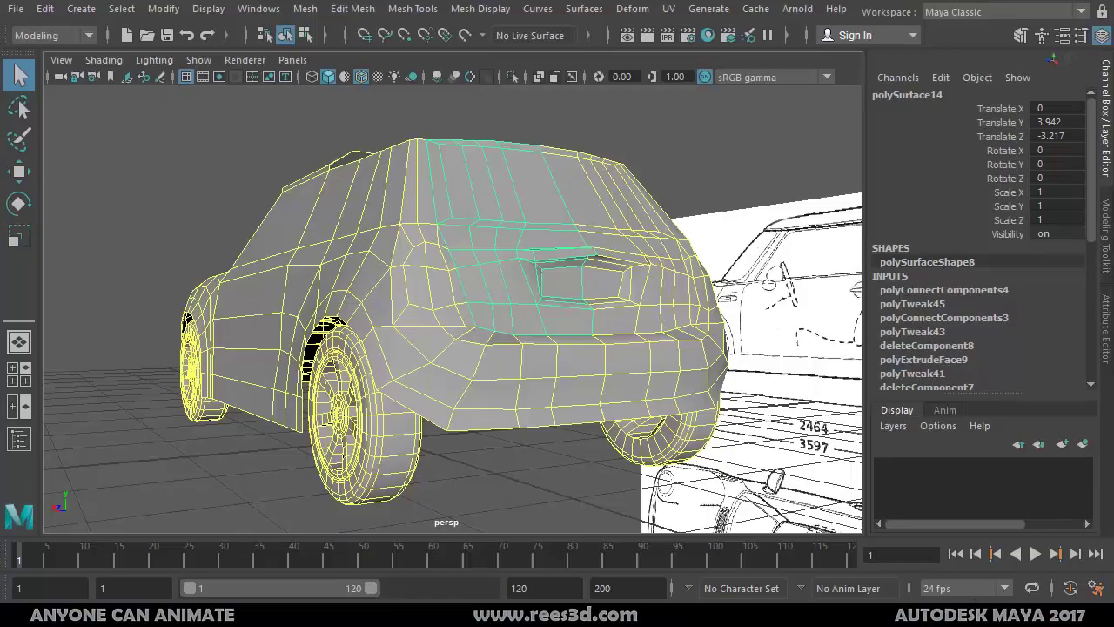
Step: Examine the side panels, roof opening and rear of the car body from several angles
left_click_drag(468, 267, 502, 289, "alt")
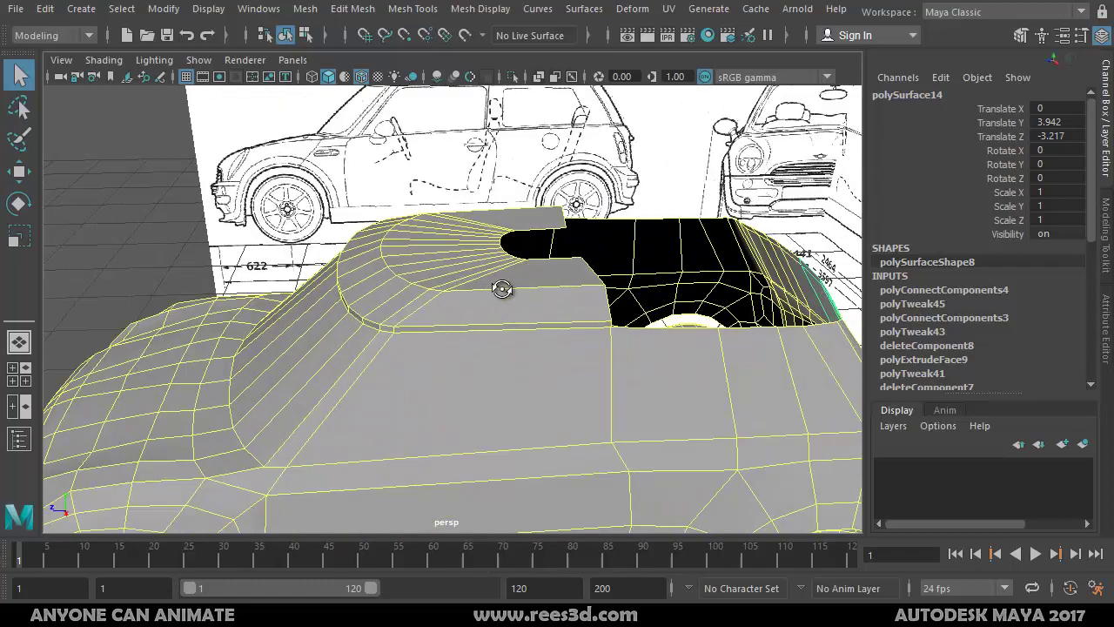
middle_click_drag(582, 293, 435, 252, "alt")
left_click_drag(435, 253, 394, 241, "alt")
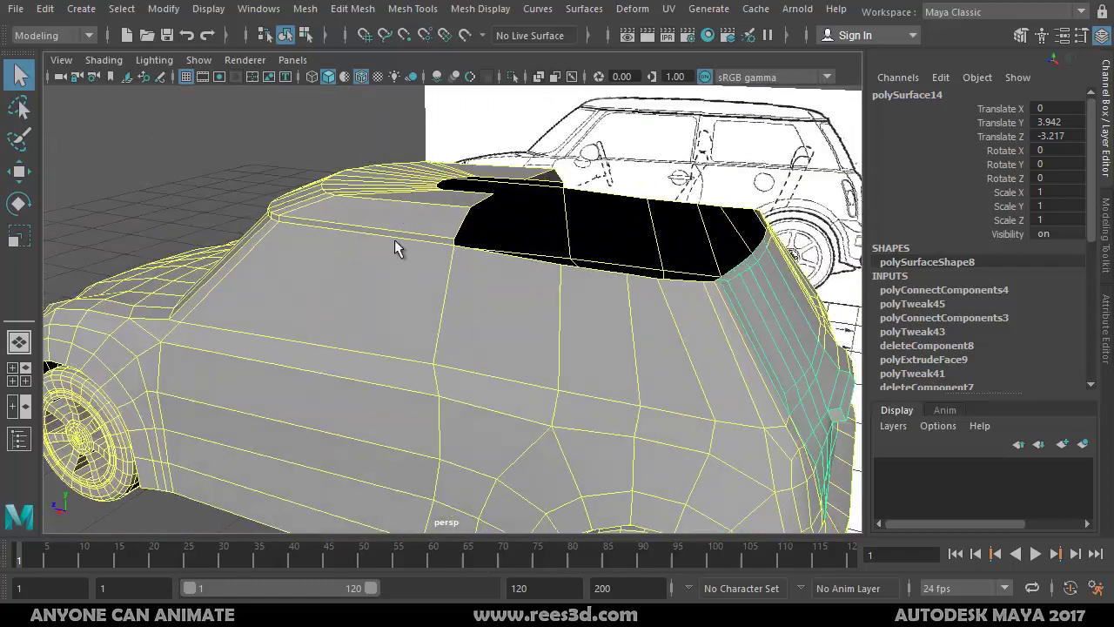
mouse_move(482, 235)
left_mouse_down("alt")
mouse_move(378, 237)
mouse_move(470, 246)
left_mouse_up("alt")
right_click_drag(624, 286, 641, 302, "alt")
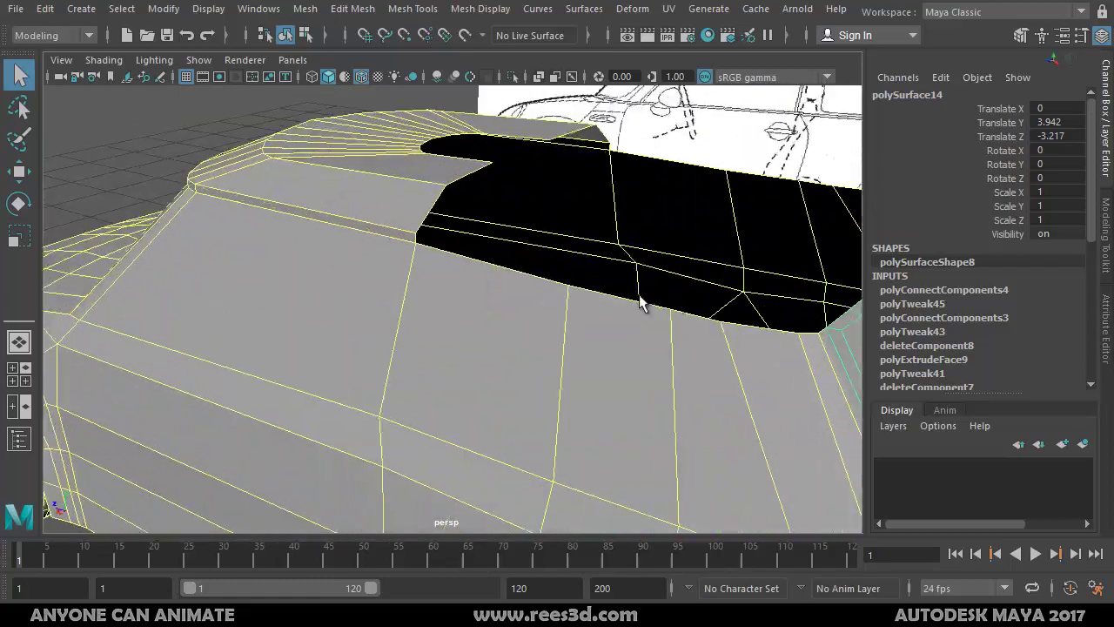
middle_click_drag(641, 302, 470, 283, "alt")
right_click_drag(470, 283, 421, 285, "alt")
left_click_drag(420, 285, 462, 347, "alt")
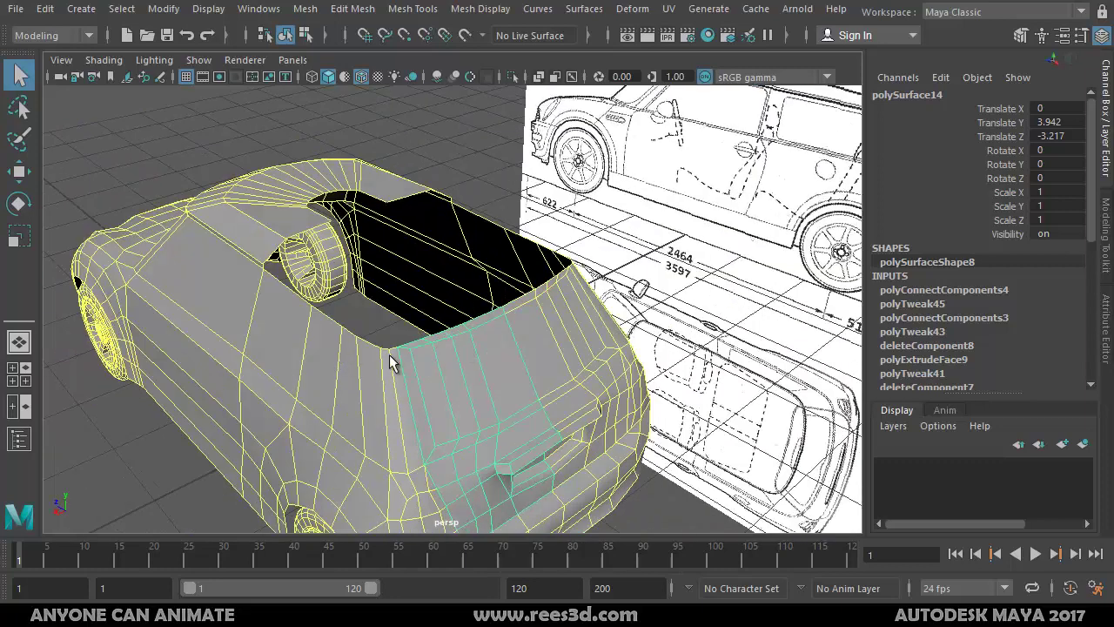
left_click_drag(389, 354, 455, 356, "alt")
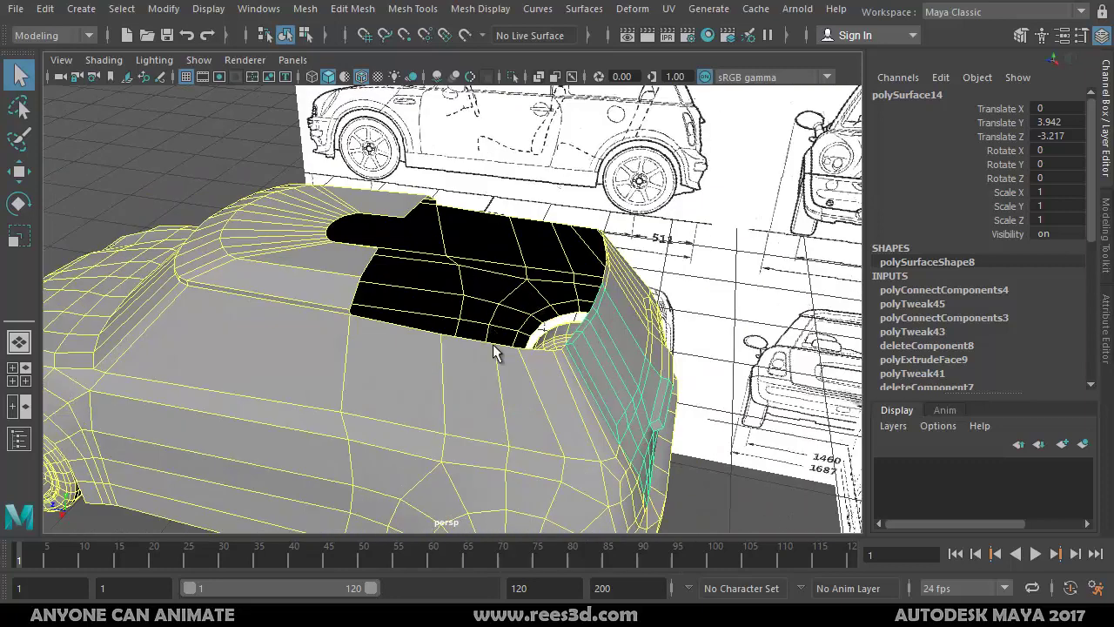
right_click_drag(494, 344, 457, 346, "alt")
mouse_move(456, 347)
left_mouse_down("alt")
mouse_move(434, 364)
mouse_move(444, 361)
left_mouse_up("alt")
Step: Combine the rear side panel and the adjoining half of the tailgate into one mesh
left_click(350, 372)
right_click_drag(444, 361, 517, 372, "alt")
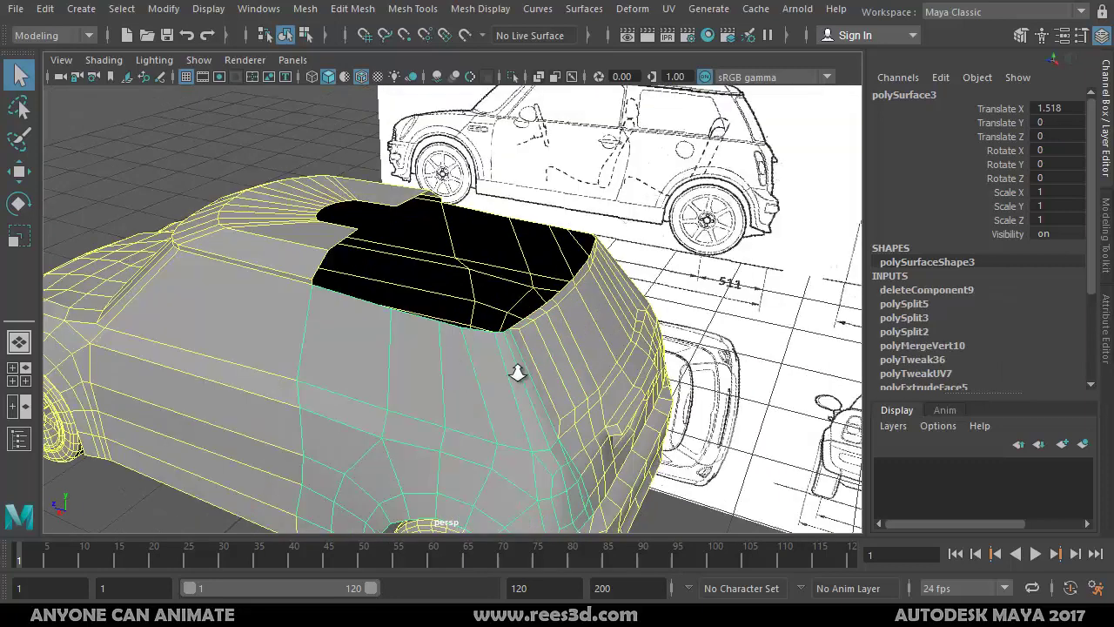
left_click_drag(518, 373, 569, 269, "alt")
left_click(340, 376, "shift")
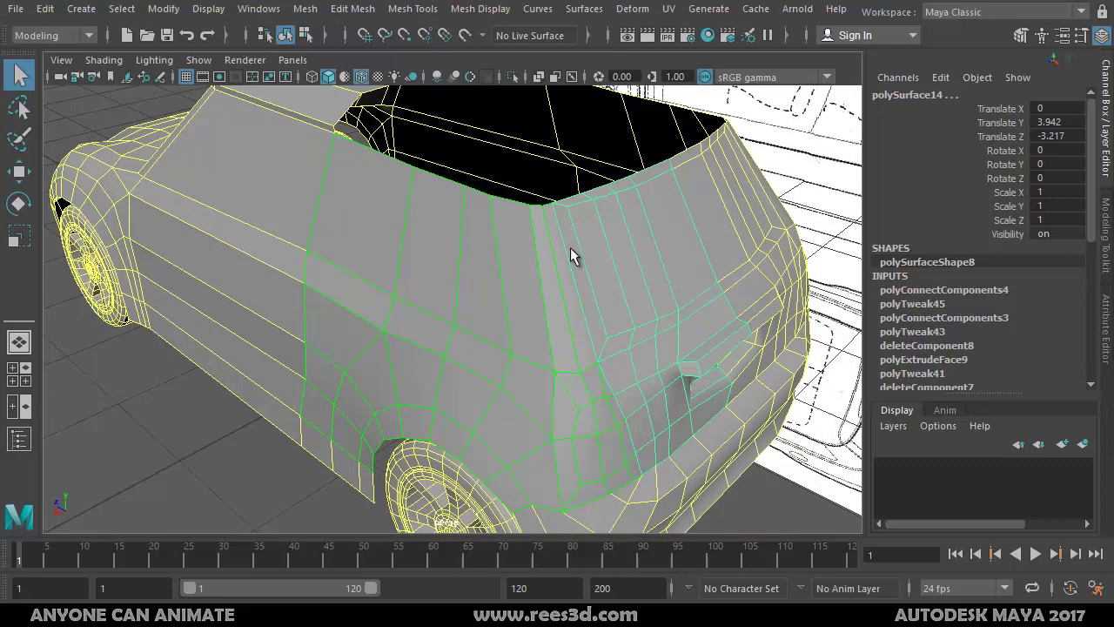
right_click(570, 251, "shift")
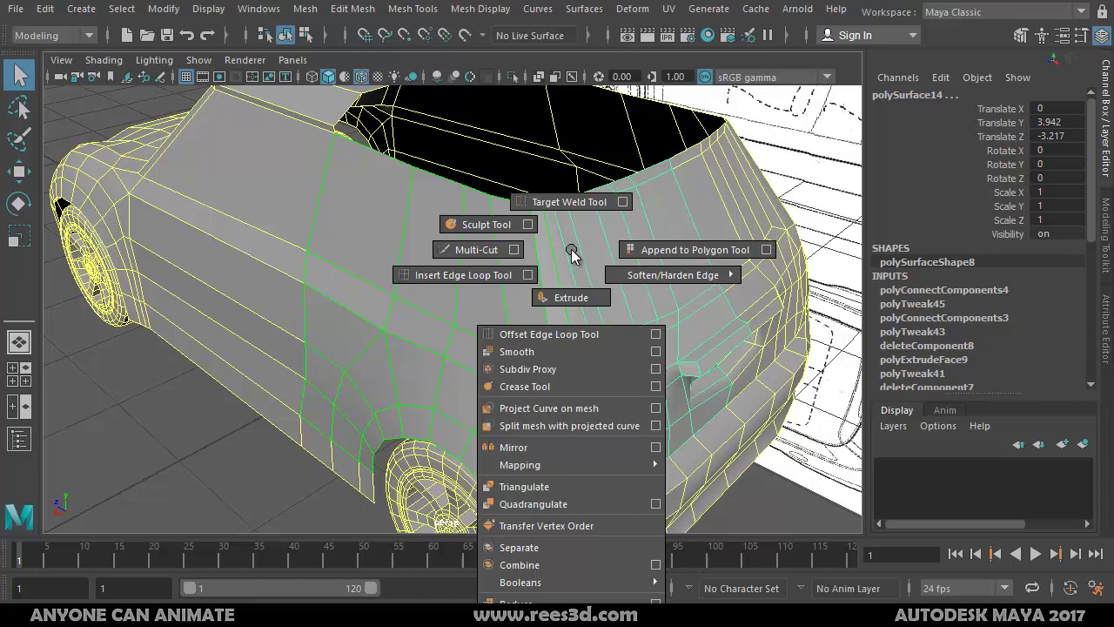
left_click(555, 567)
left_click_drag(621, 296, 603, 393, "alt")
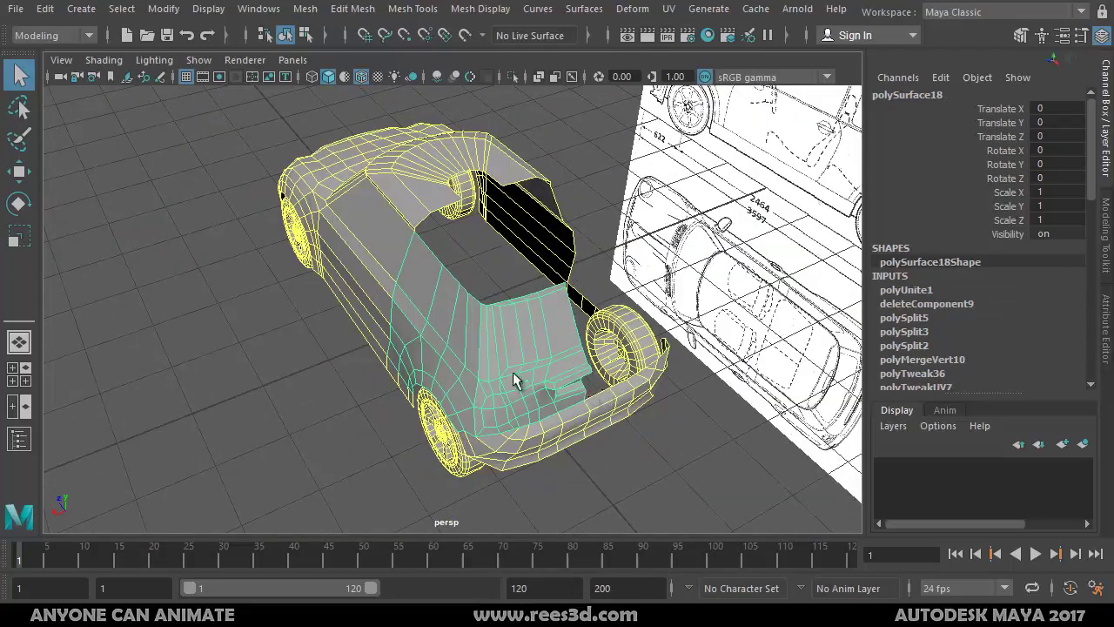
Step: Activate the Move tool with grid snapping, try shifting the combined rear panel along X, and undo the shift
left_click_drag(514, 381, 564, 427, "alt")
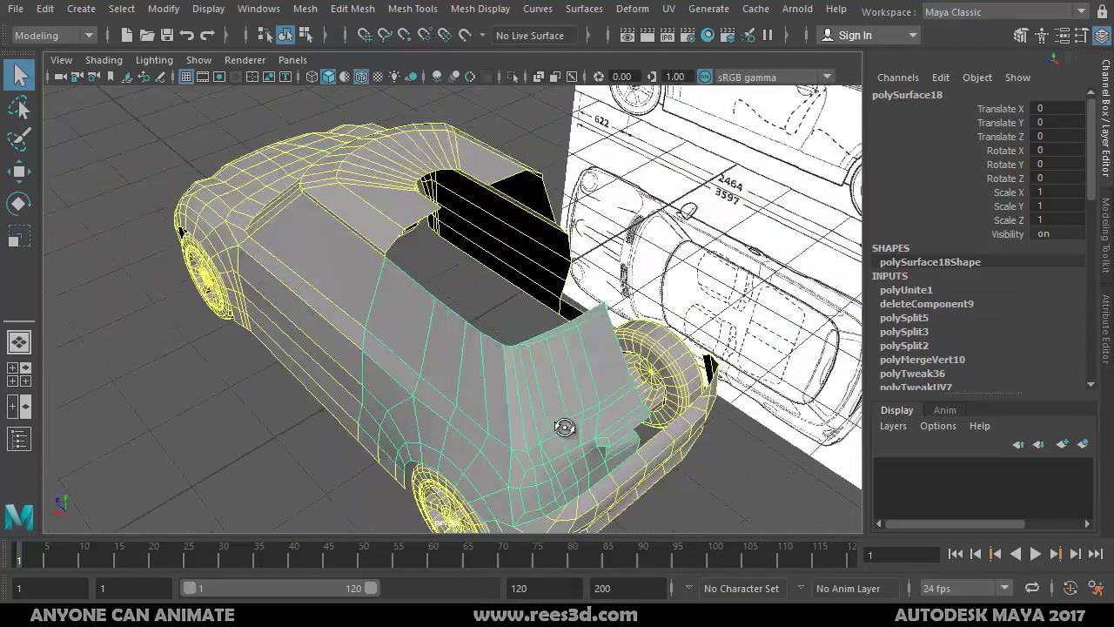
scroll(561, 424, "down", 2)
middle_click_drag(557, 423, 503, 376, "alt")
left_click(19, 179)
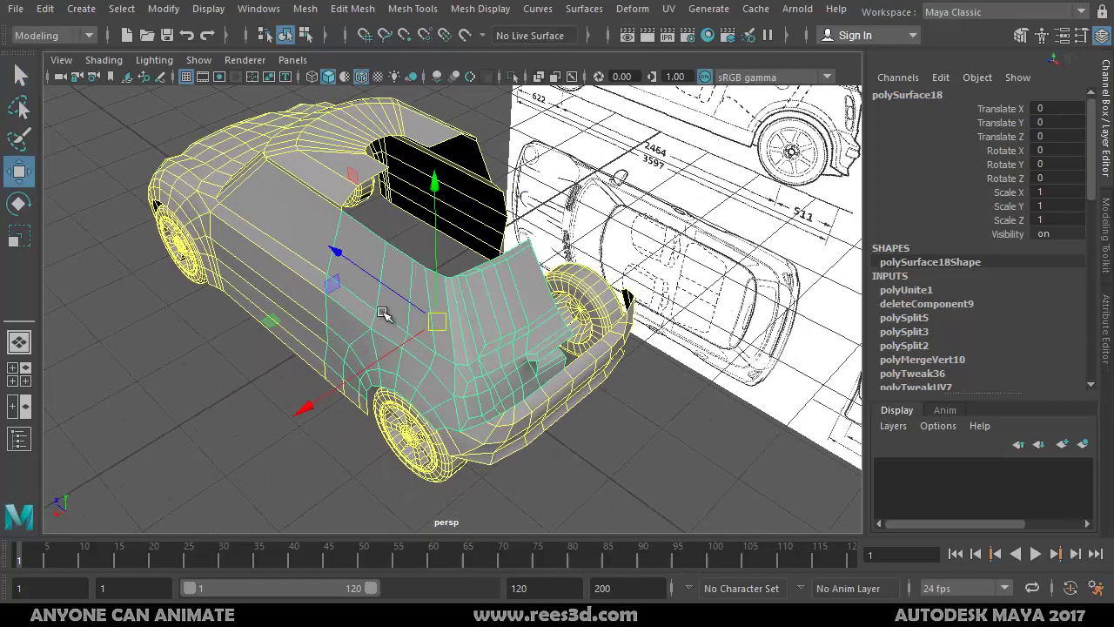
left_click_drag(385, 316, 320, 321, "alt")
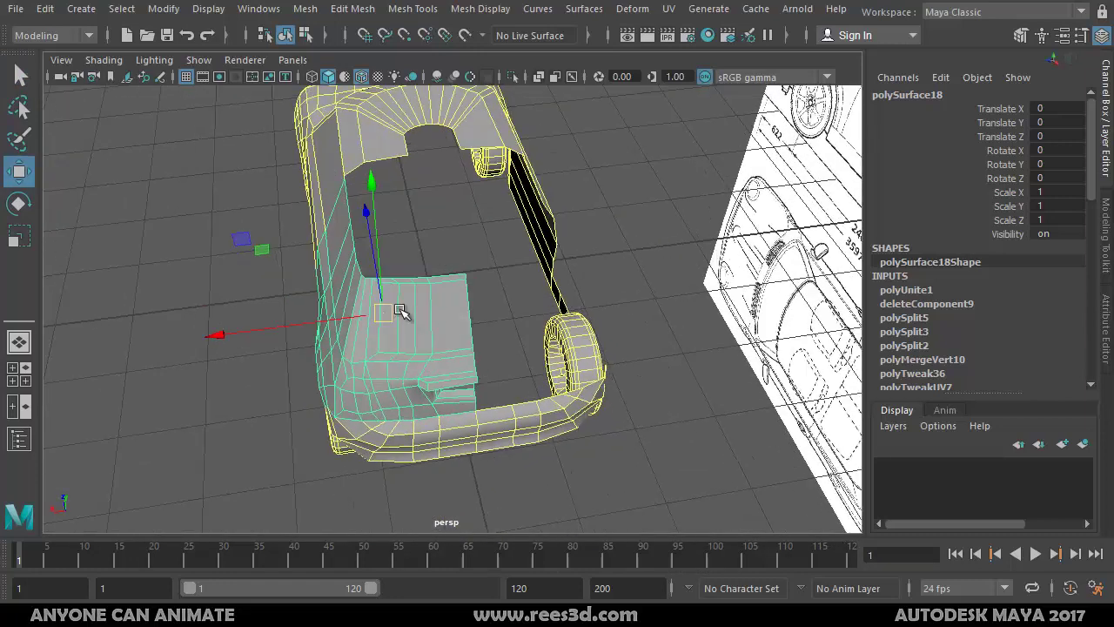
left_click_drag(401, 312, 368, 269, "alt")
left_click_drag(435, 280, 416, 257, "alt")
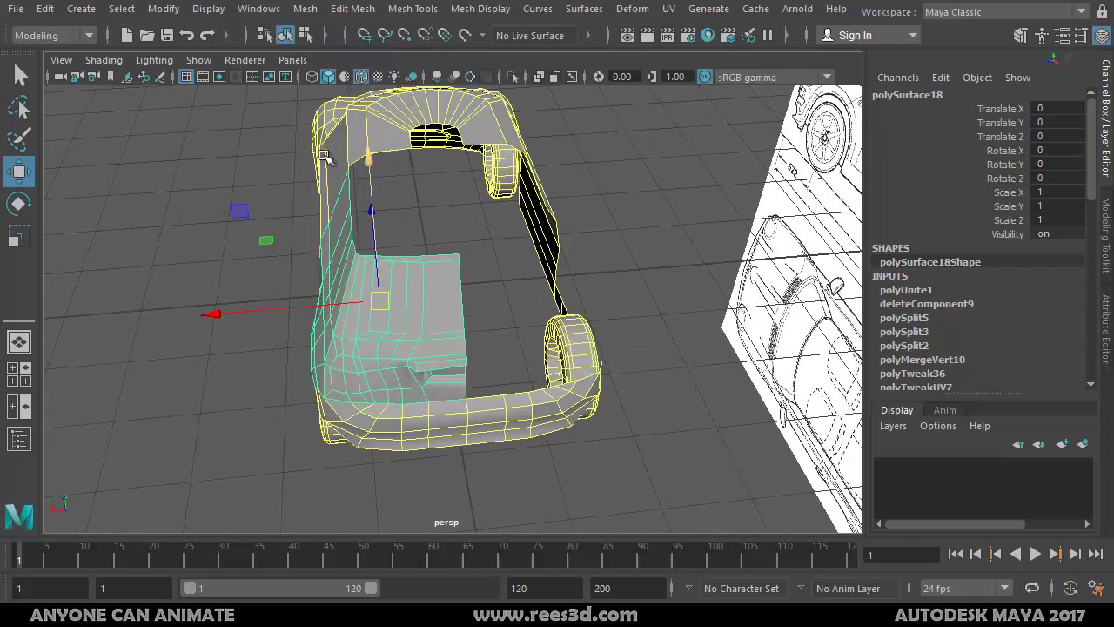
left_click(364, 35)
left_click_drag(253, 310, 379, 314)
key("ctrl+z")
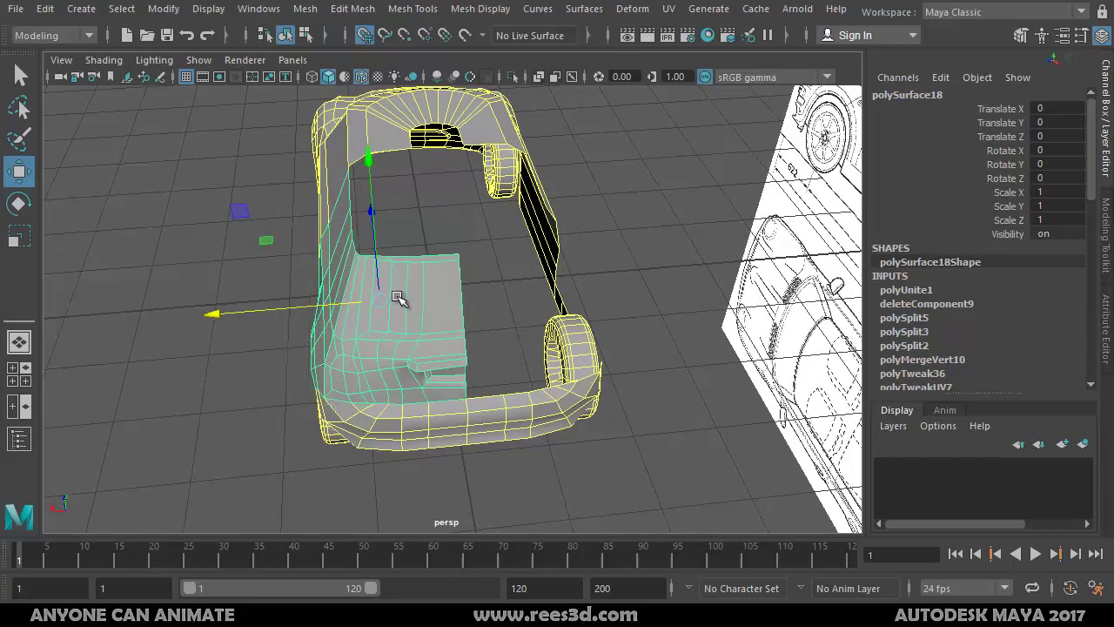
Step: Snap the combined panel's pivot along X onto the car's centre line
key("d")
left_click_drag(220, 313, 504, 374)
left_click_drag(443, 355, 466, 329, "alt")
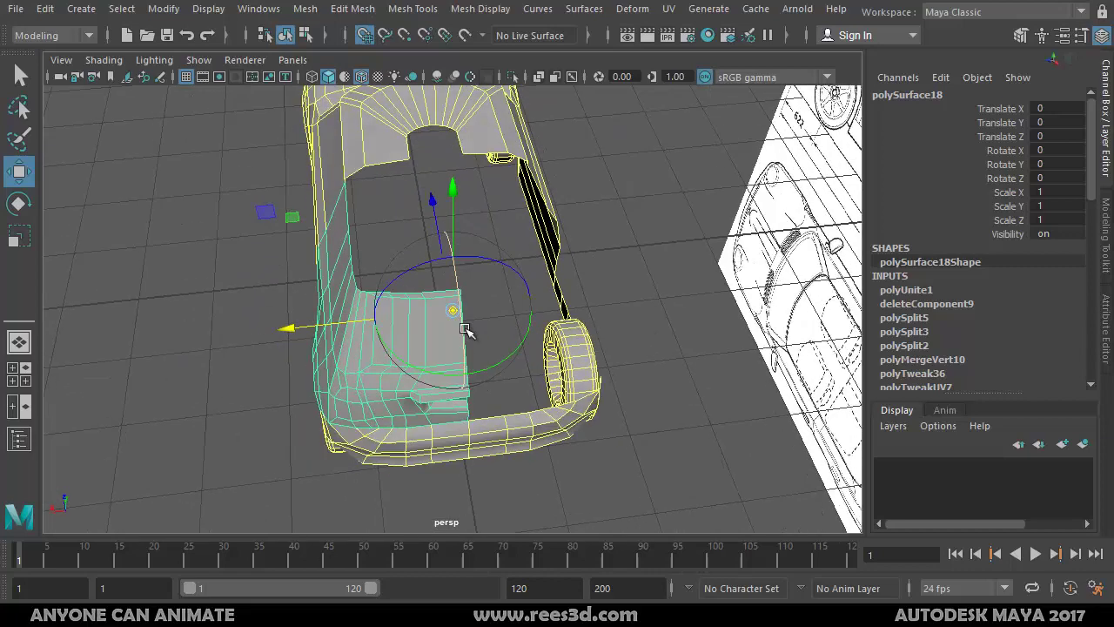
key("d")
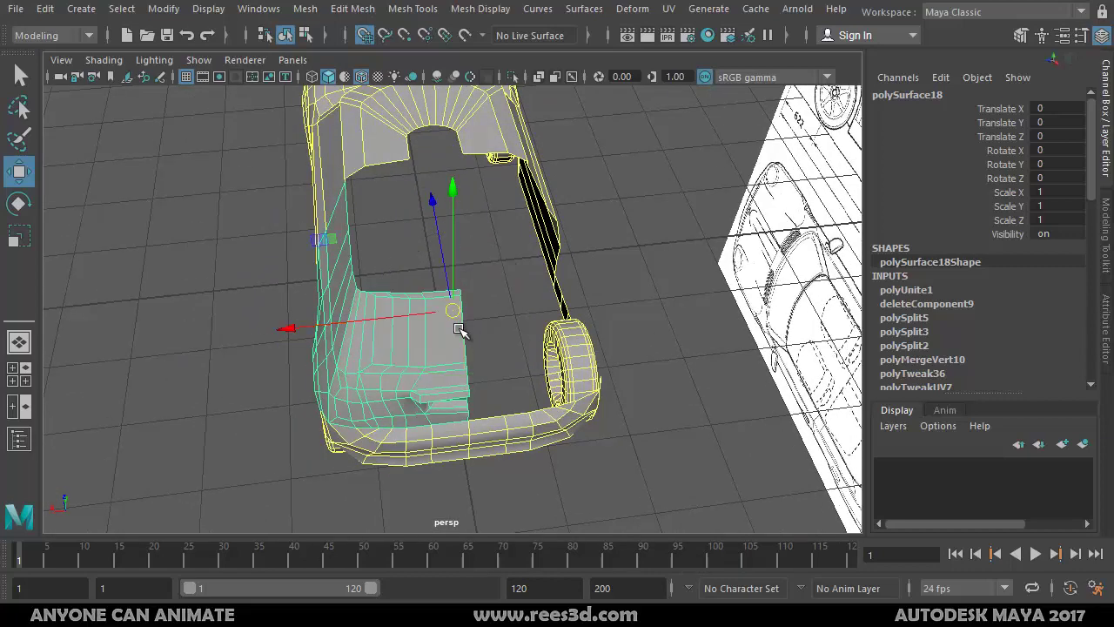
Step: Create a mirrored duplicate of the combined rear panel across the centre line with Duplicate Special, using a scale X of -1
left_click_drag(378, 355, 389, 378, "alt")
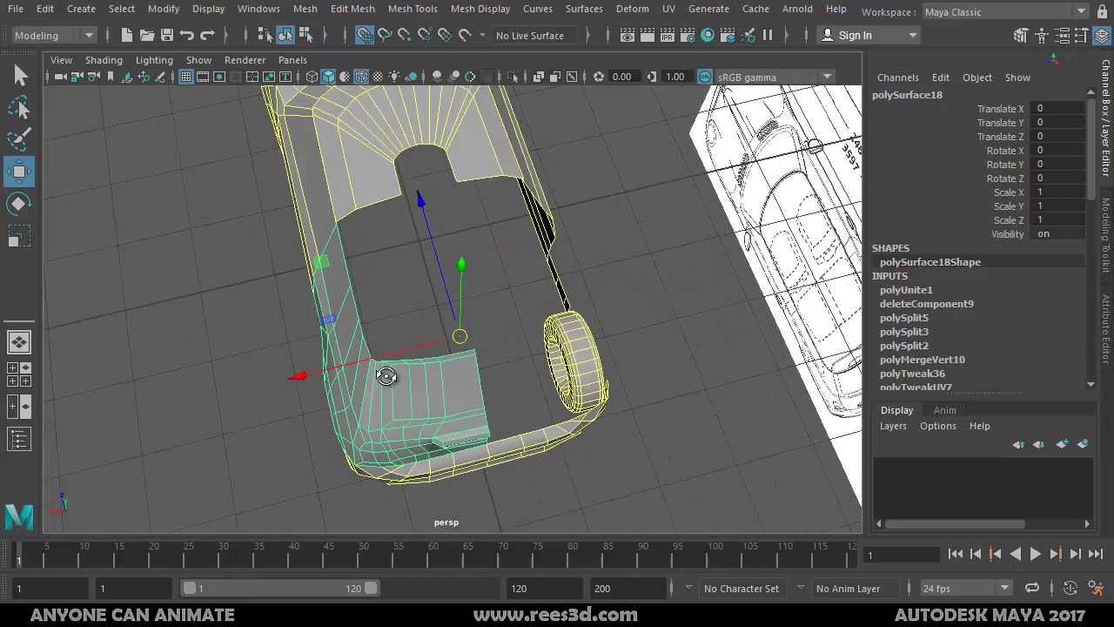
left_click(45, 11)
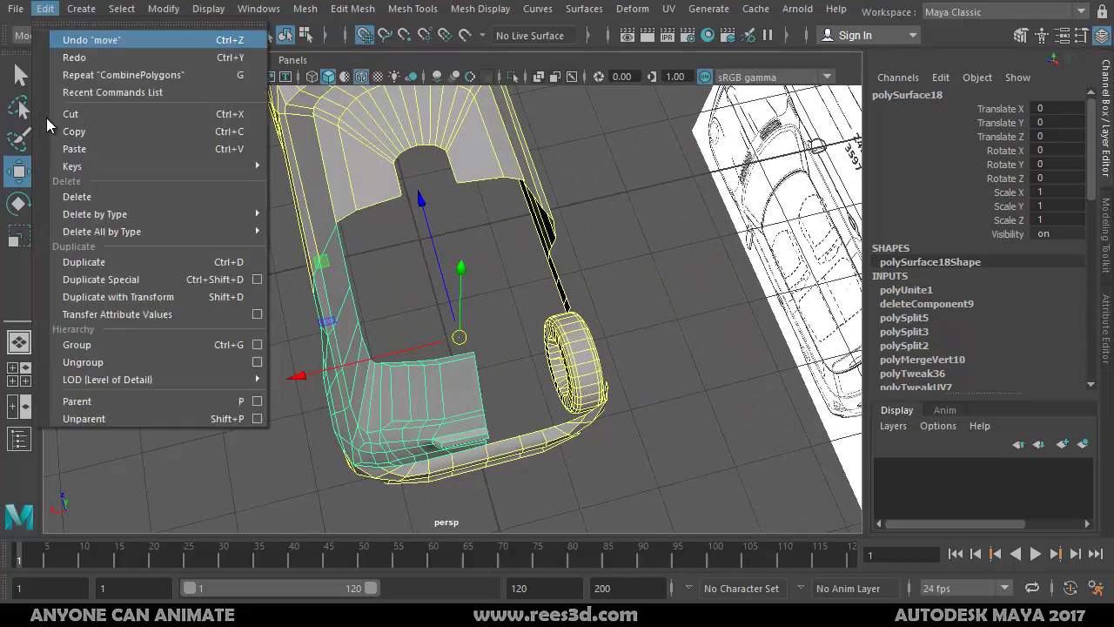
left_click(140, 280)
left_click_drag(486, 337, 1006, 184, "alt")
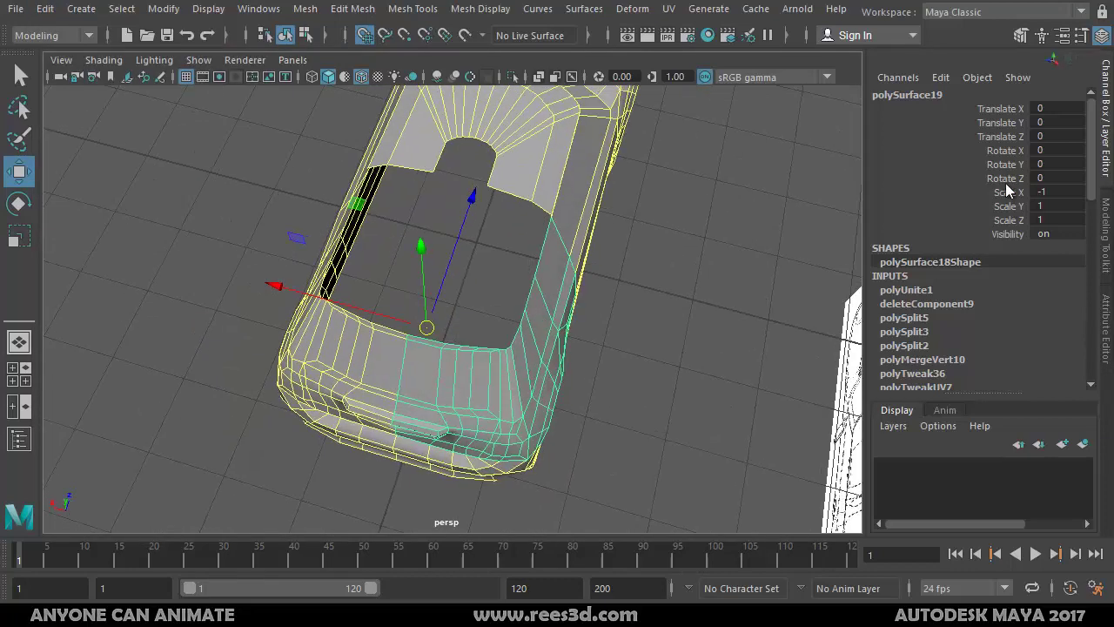
left_click_drag(540, 348, 681, 398, "alt")
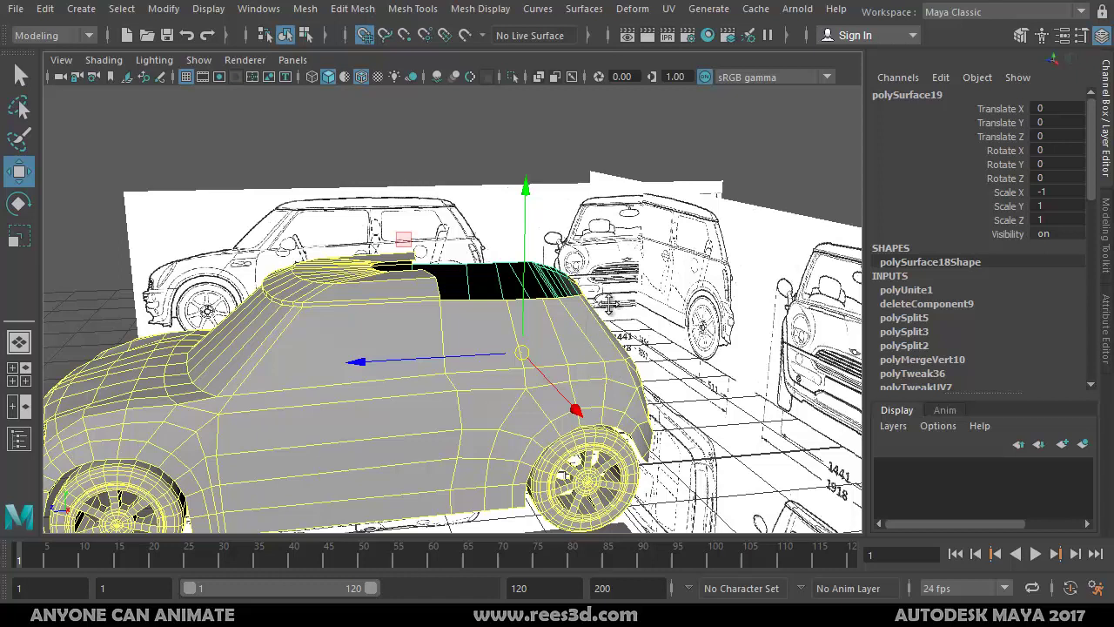
Step: Examine the edges along the panel's upper rim and the seam between the side panel and the tailgate
left_click_drag(609, 302, 468, 382, "alt")
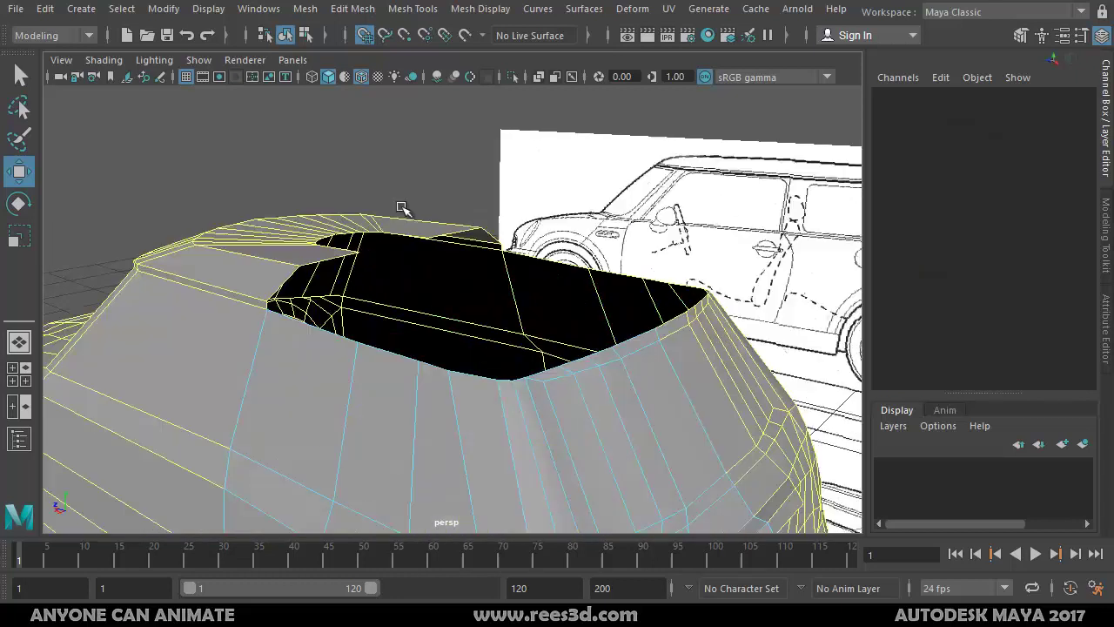
left_click(315, 328)
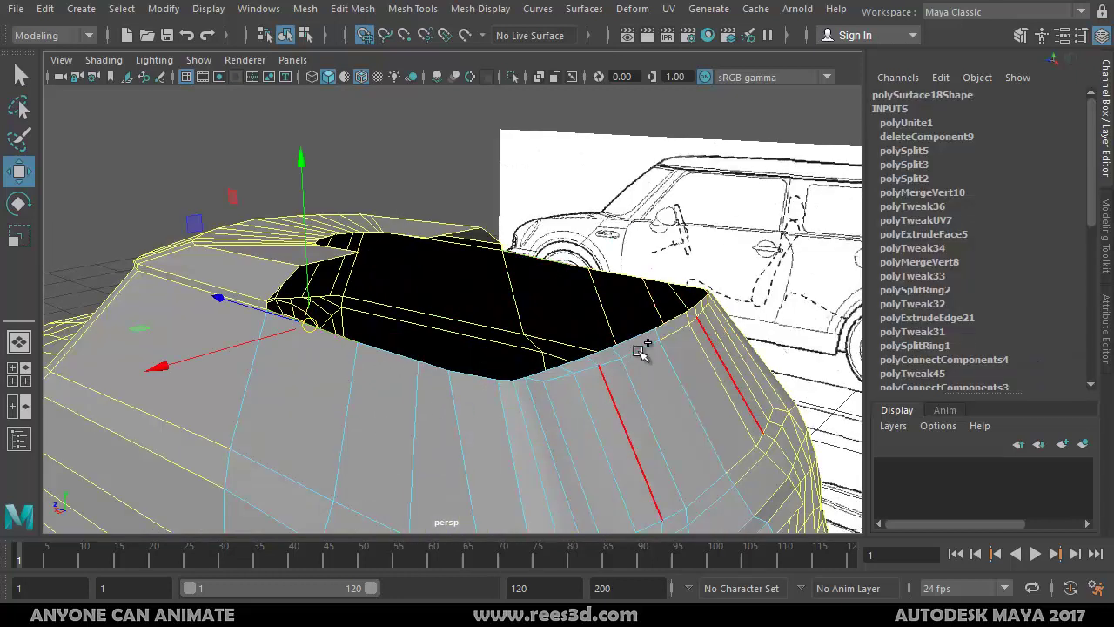
left_click(635, 335, "shift")
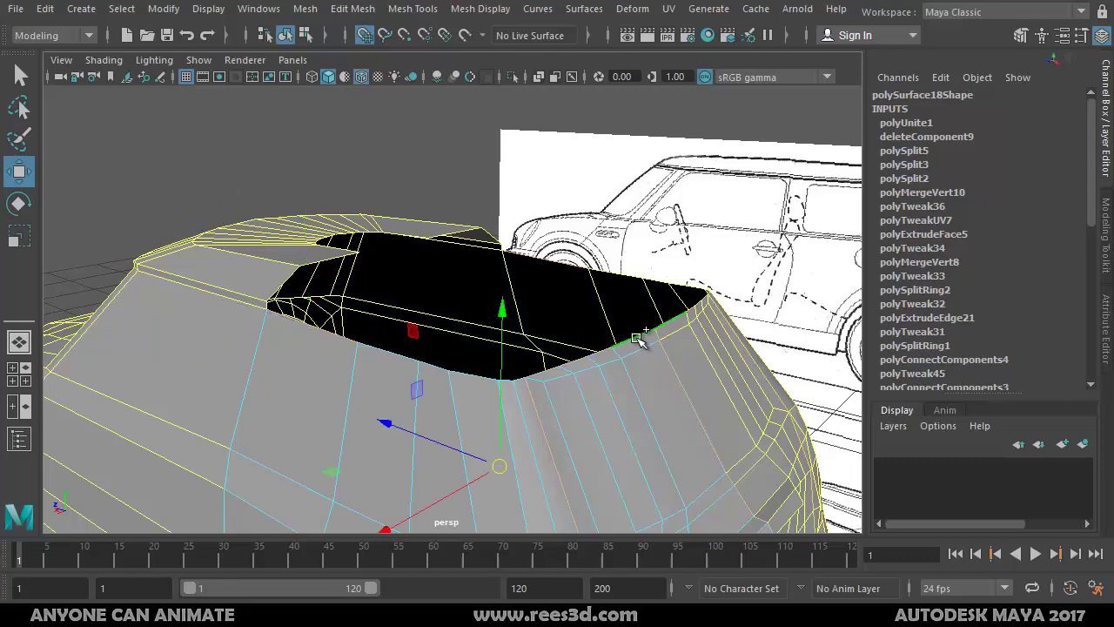
left_click_drag(679, 316, 619, 288, "alt")
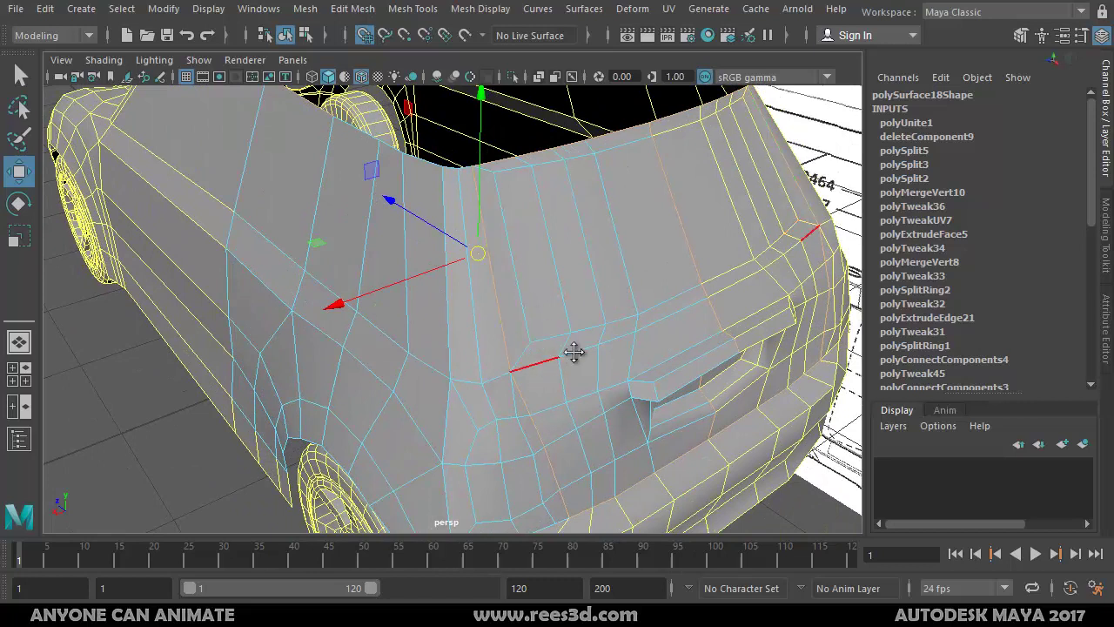
left_click_drag(577, 351, 539, 354, "alt")
Step: Try moving the vertex at the top of the tailgate seam, undo it, and turn off grid snapping
right_click_drag(540, 354, 470, 353)
mouse_move(494, 242)
left_mouse_down()
mouse_move(520, 217)
mouse_move(500, 248)
left_mouse_up()
key("ctrl+z")
left_click(361, 38)
key("ctrl+z")
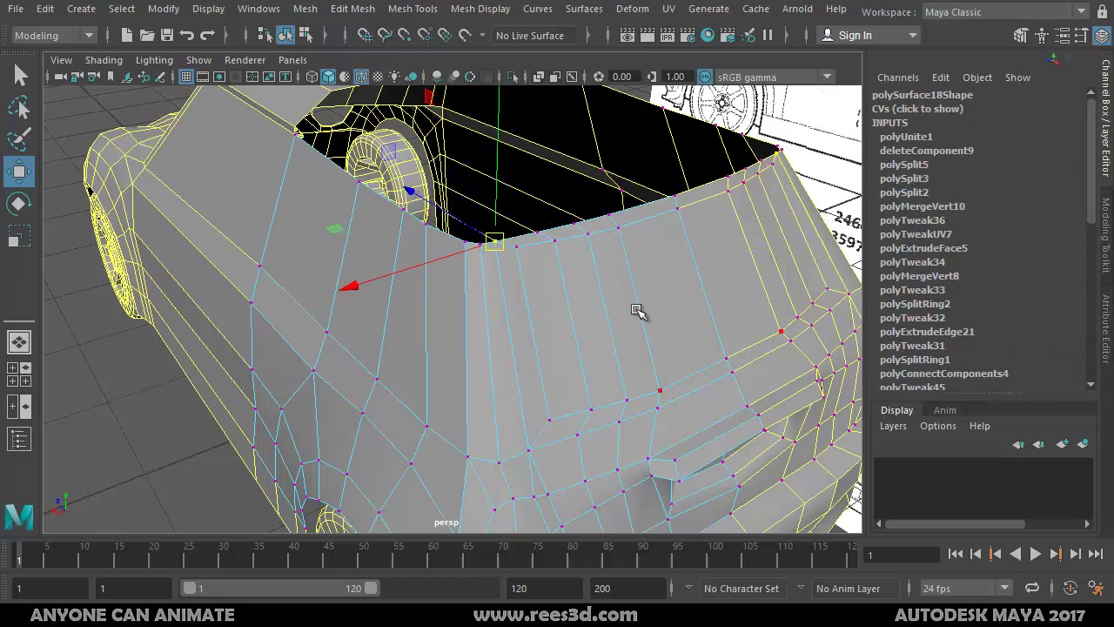
Step: Return the combined panel to object mode and examine its seam from behind the car
right_click_drag(642, 335, 489, 334, "alt")
left_click_drag(488, 334, 511, 333, "alt")
right_click_drag(536, 348, 502, 410)
left_click_drag(534, 331, 495, 319, "alt")
right_click_drag(369, 324, 448, 329, "alt")
middle_click_drag(449, 330, 478, 329, "alt")
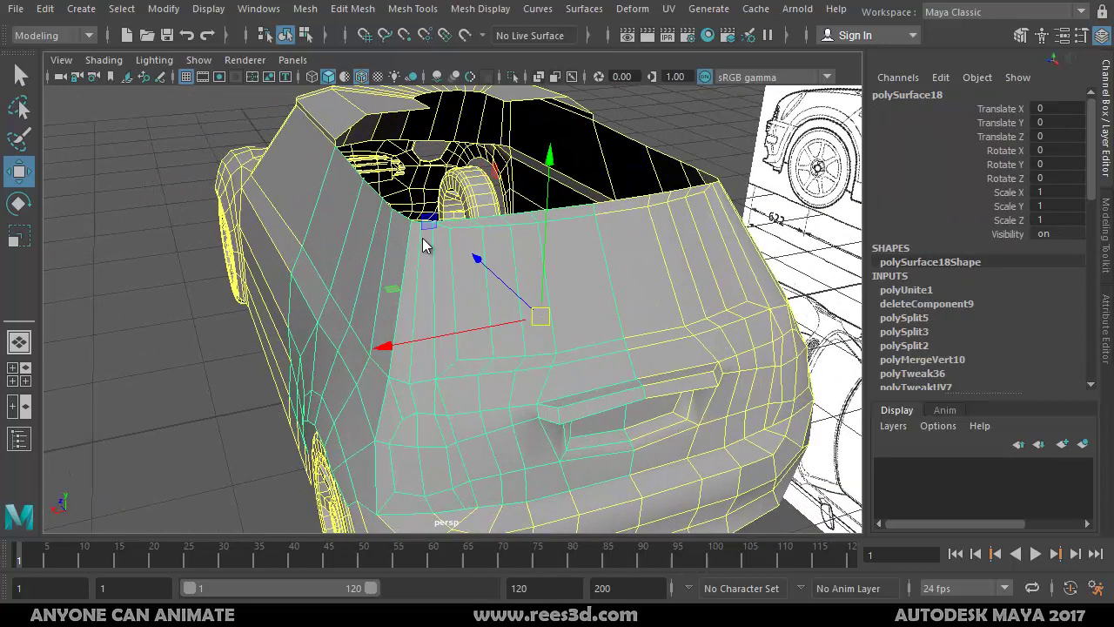
Step: Merge the overlapping vertices down the seam between the side panel and the tailgate, using a distance threshold of 0.01
right_click_drag(423, 244, 374, 245)
left_click(418, 178)
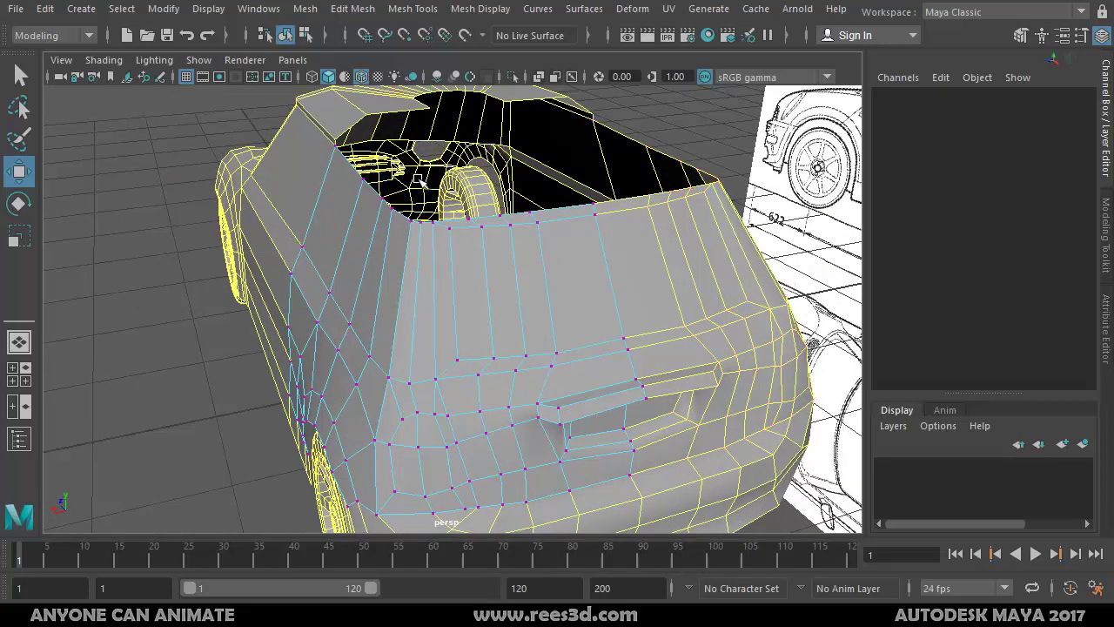
left_click(441, 260)
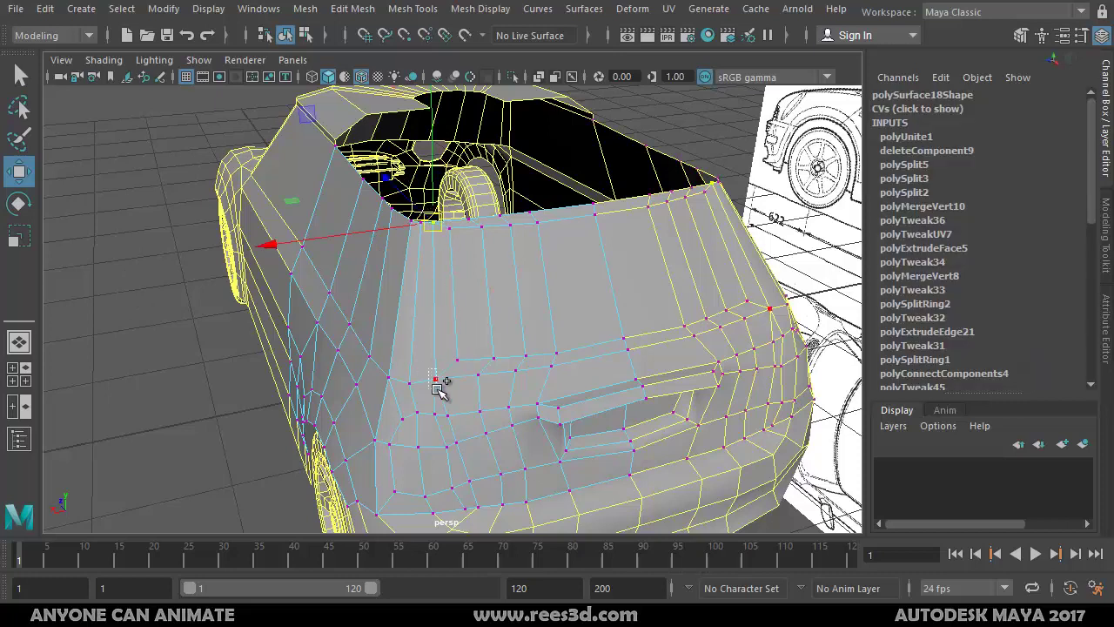
left_click(436, 388, "shift")
left_click(449, 415, "shift")
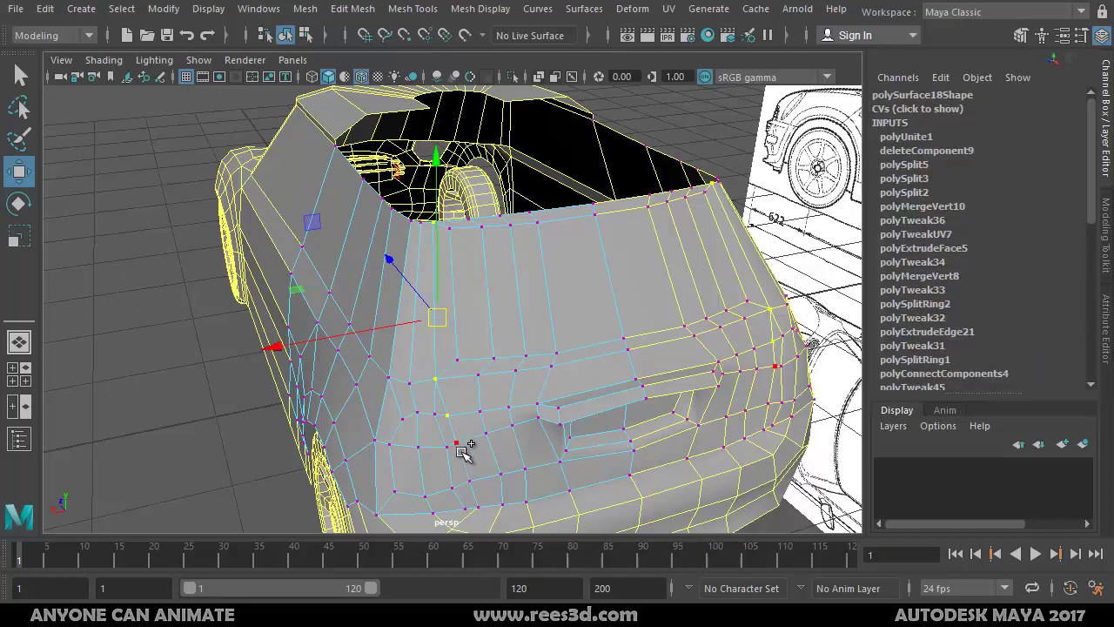
left_click(457, 445, "shift")
left_click(468, 481, "shift")
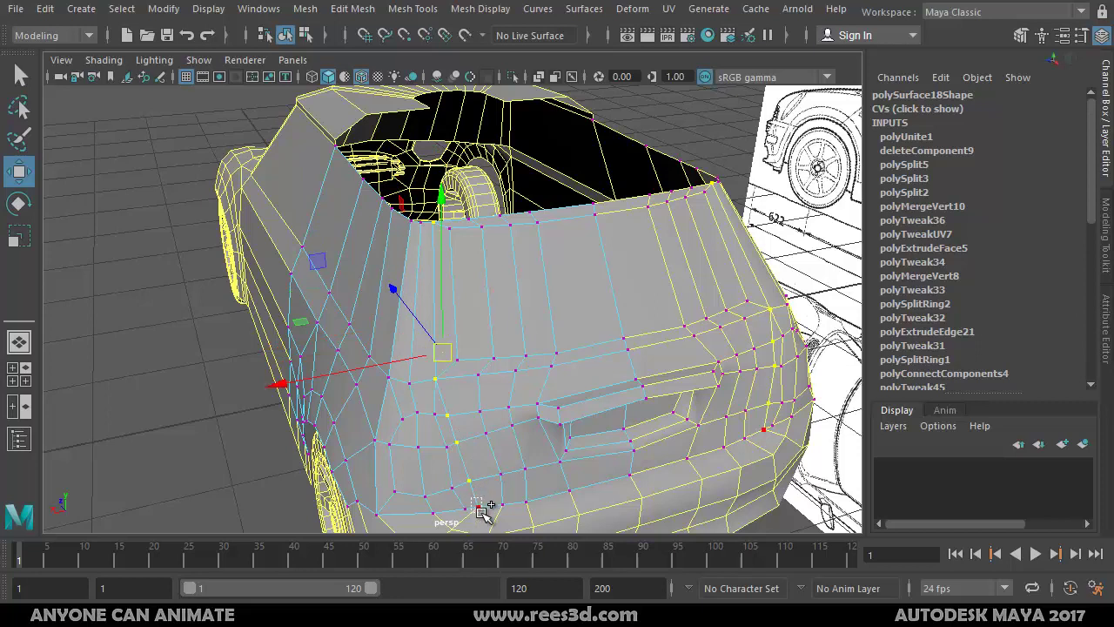
right_click(483, 511)
right_click_drag(485, 498, 486, 367)
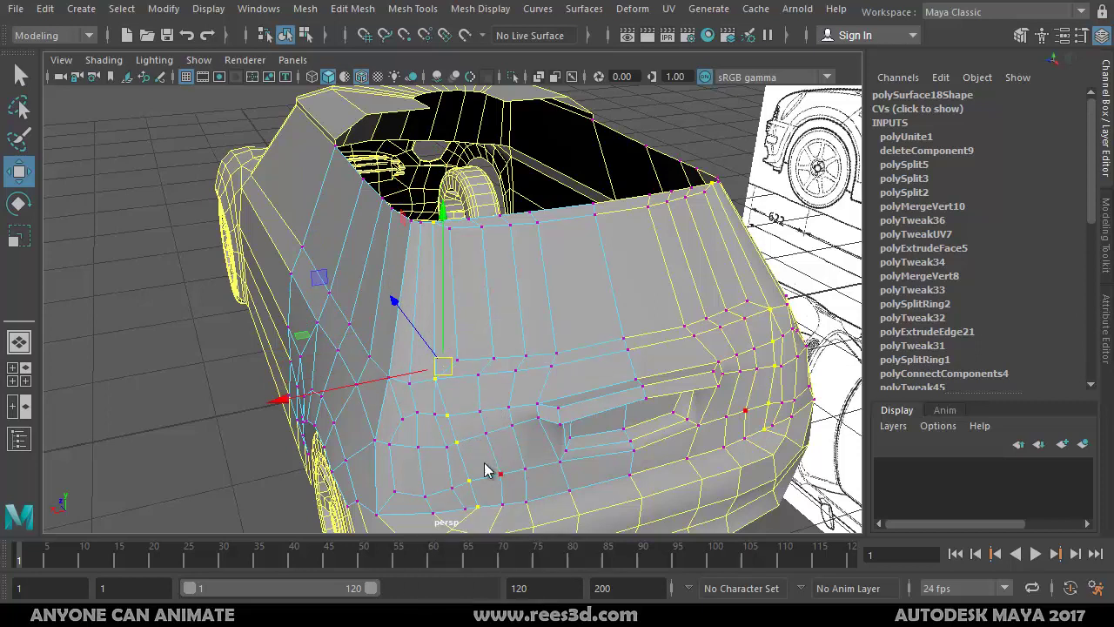
right_click(486, 469, "shift")
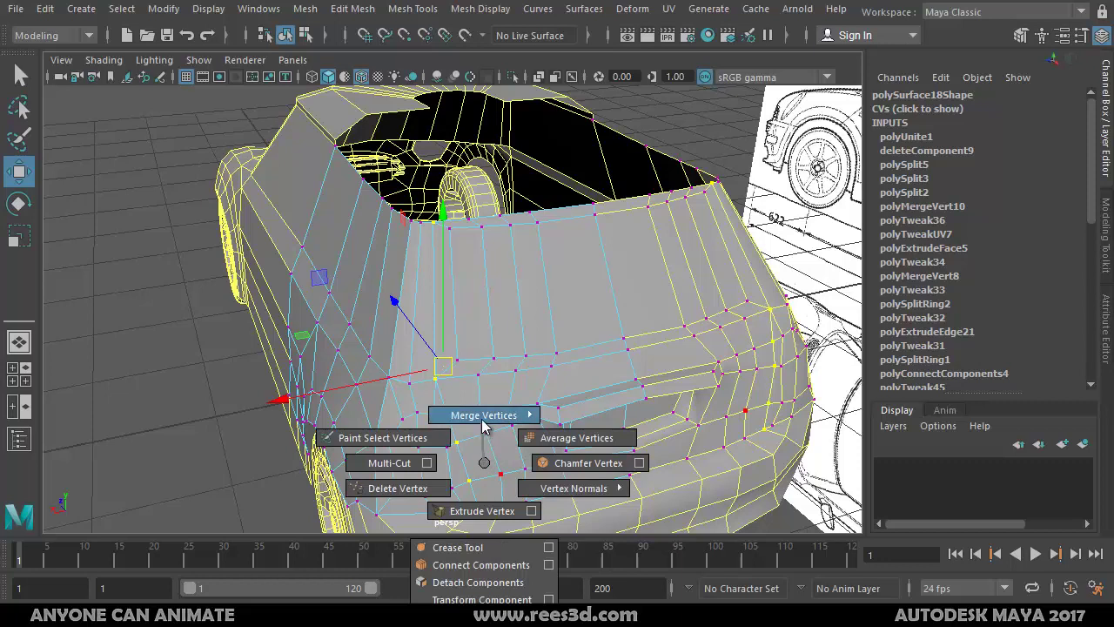
mouse_move(484, 422)
left_click(571, 394)
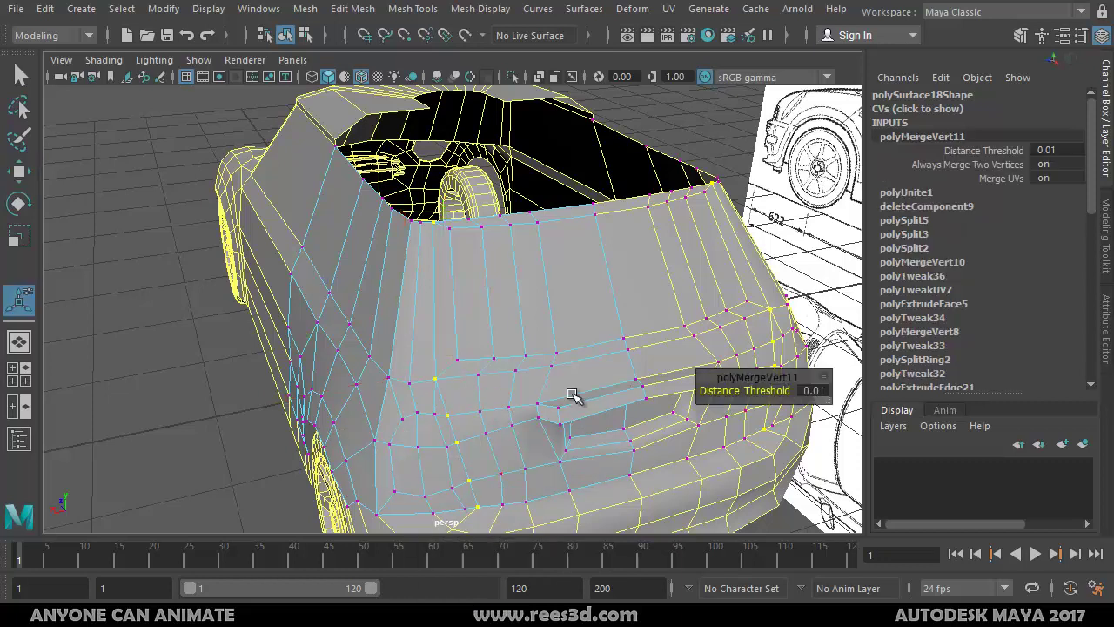
Step: Return to the Move tool and clear the seam vertex selection
left_click_drag(572, 410, 552, 348, "alt")
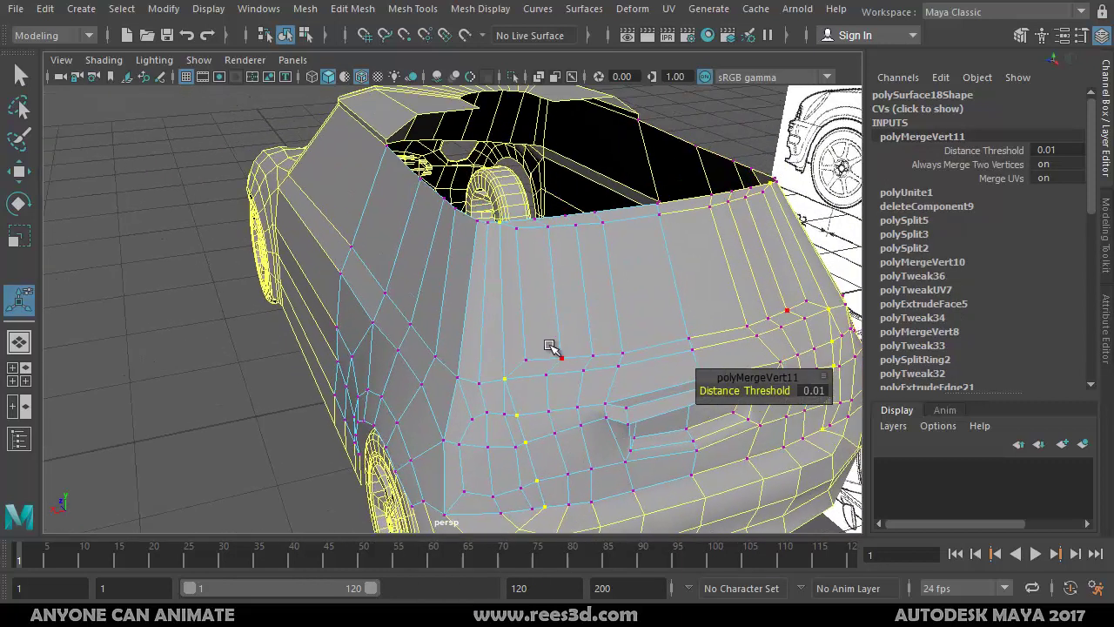
key("w")
left_click(607, 186)
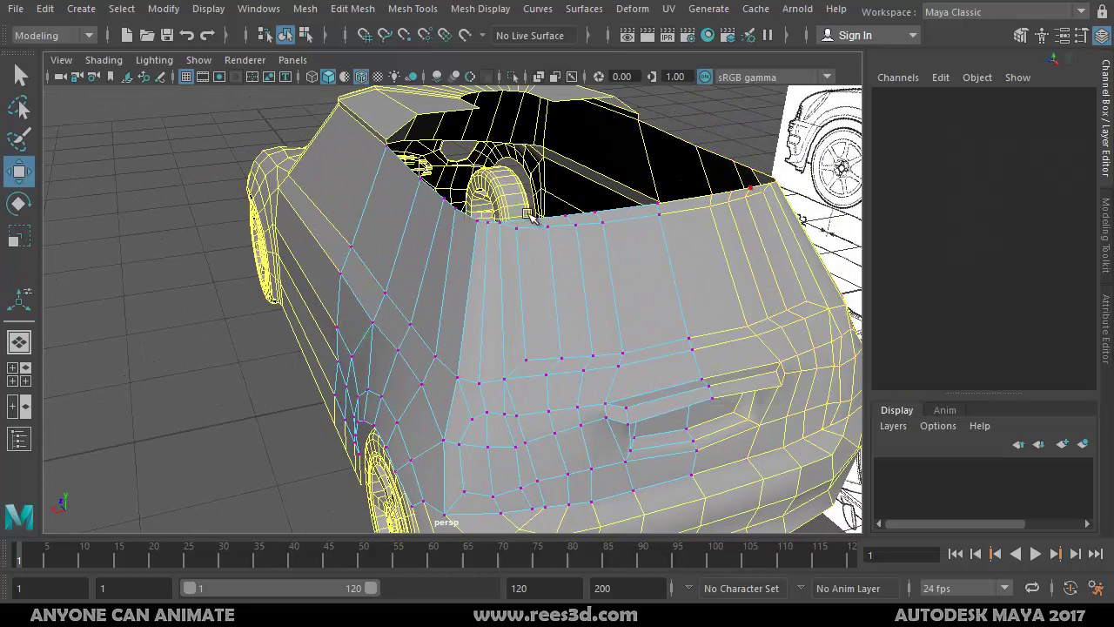
Step: Check the merged vertices down the rear corner seam by selecting several of them and examining the body from the side
left_click(501, 228)
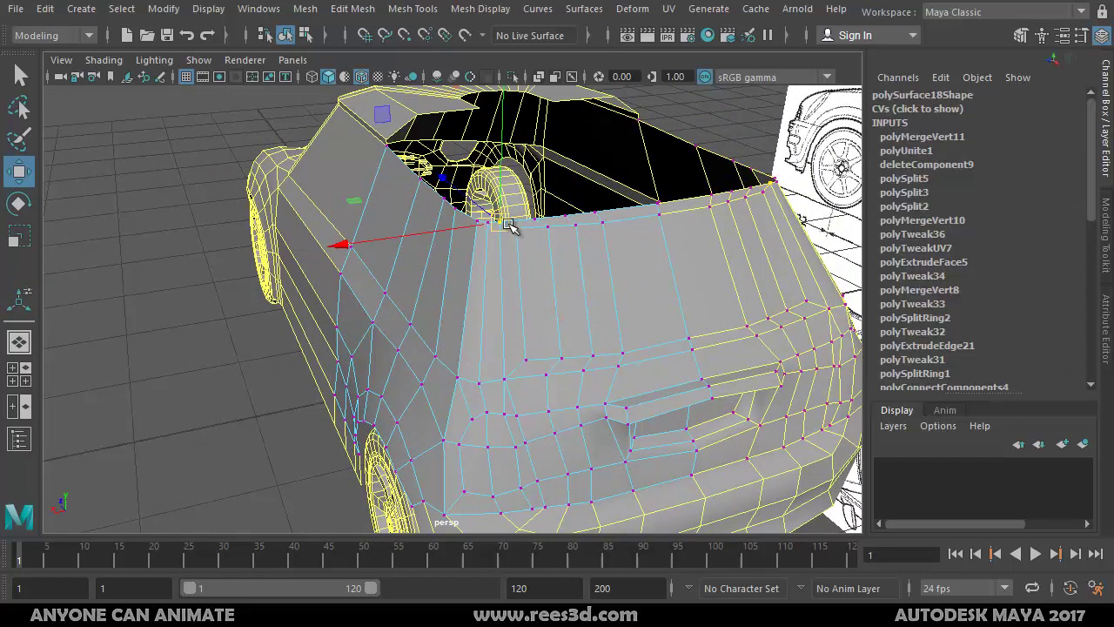
left_click(502, 377)
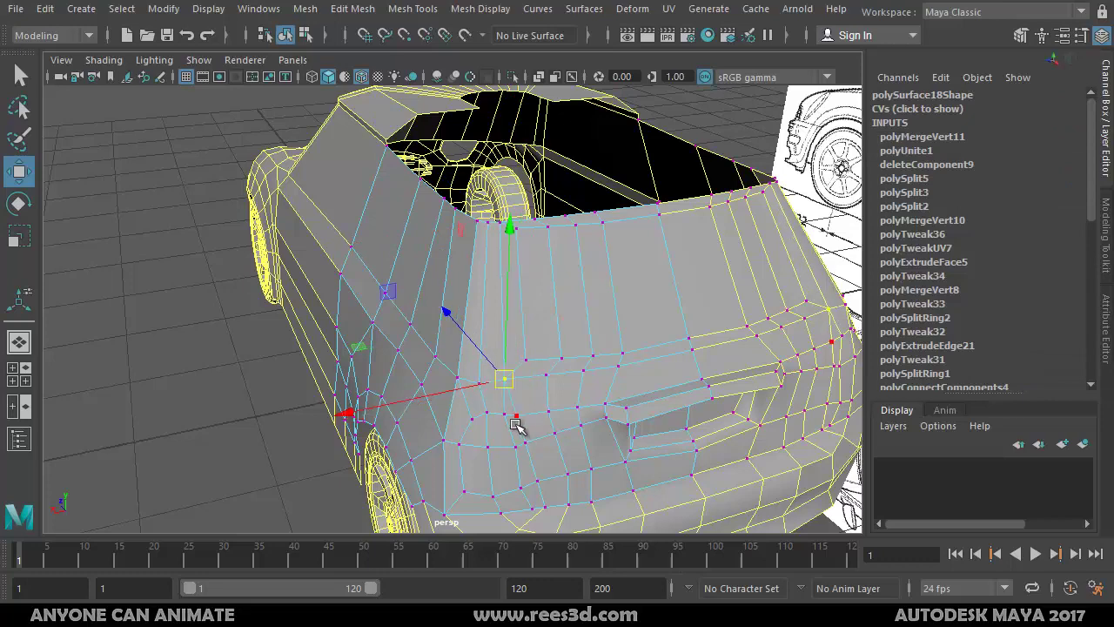
left_click(518, 411)
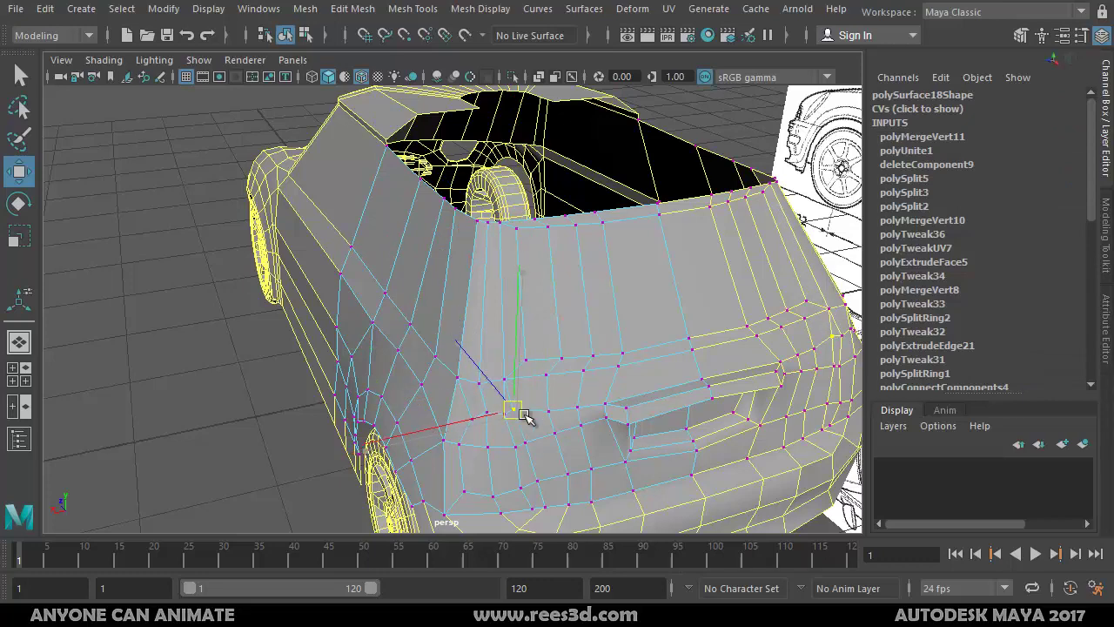
left_click_drag(539, 426, 579, 424, "alt")
right_click_drag(579, 424, 674, 427, "alt")
middle_click_drag(589, 432, 590, 374, "alt")
right_click_drag(590, 375, 611, 419, "alt")
left_click_drag(614, 400, 582, 440, "alt")
right_click_drag(582, 441, 589, 458, "alt")
middle_click_drag(590, 458, 587, 448, "alt")
Step: Select the border edges around the open rear roof, on both mirrored halves, and extrude them
right_click_drag(481, 373, 474, 325)
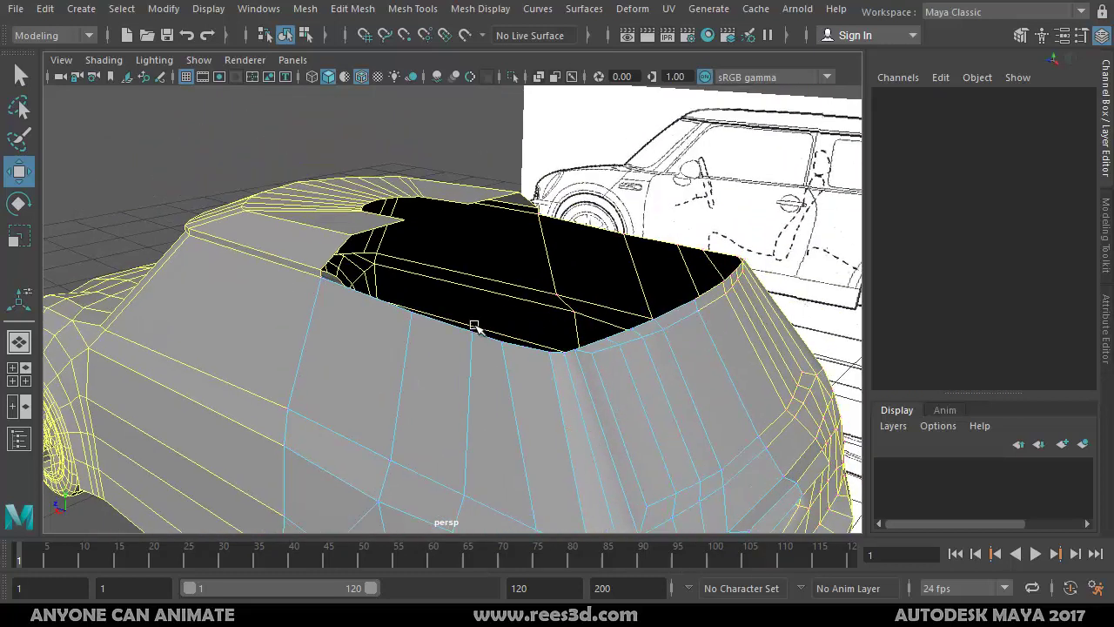
left_click(386, 301)
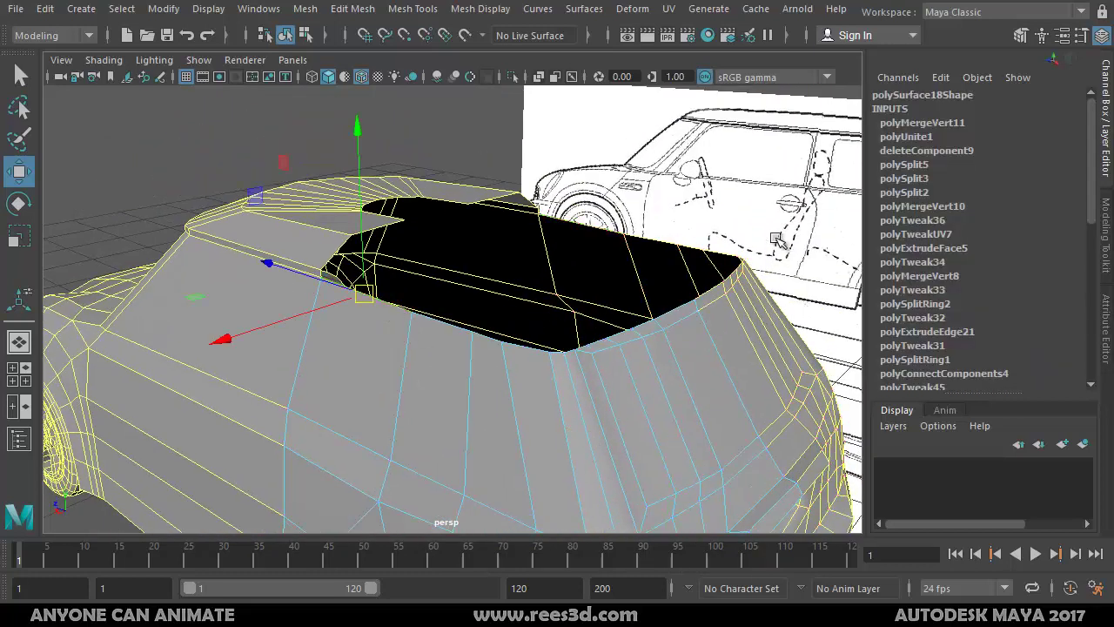
double_click(679, 311)
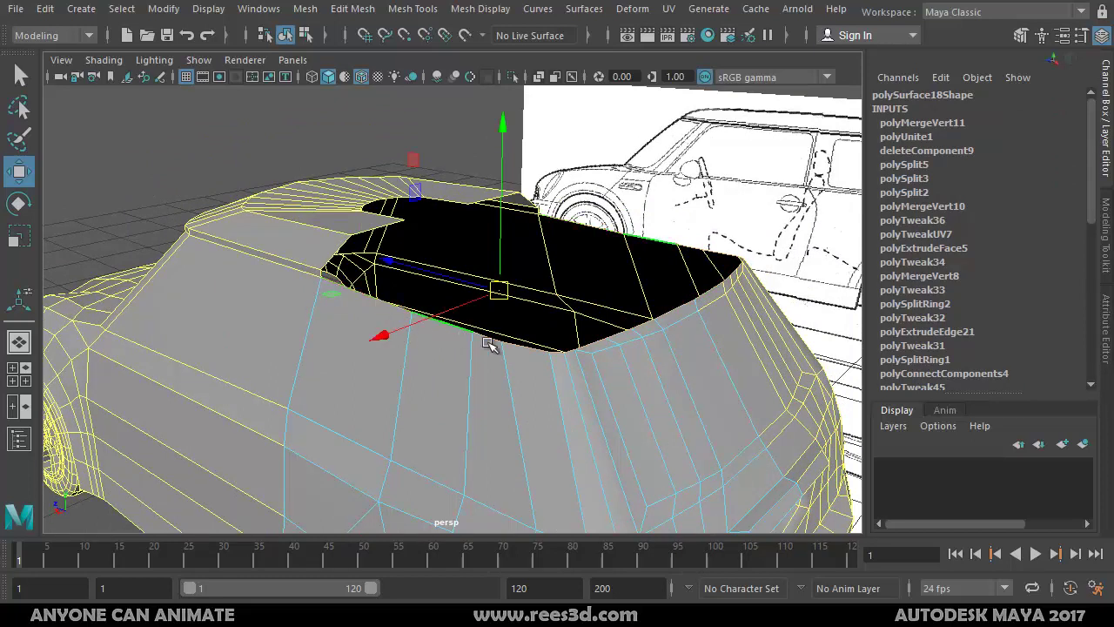
left_click_drag(667, 303, 626, 331, "alt")
right_click_drag(626, 328, 617, 375, "shift")
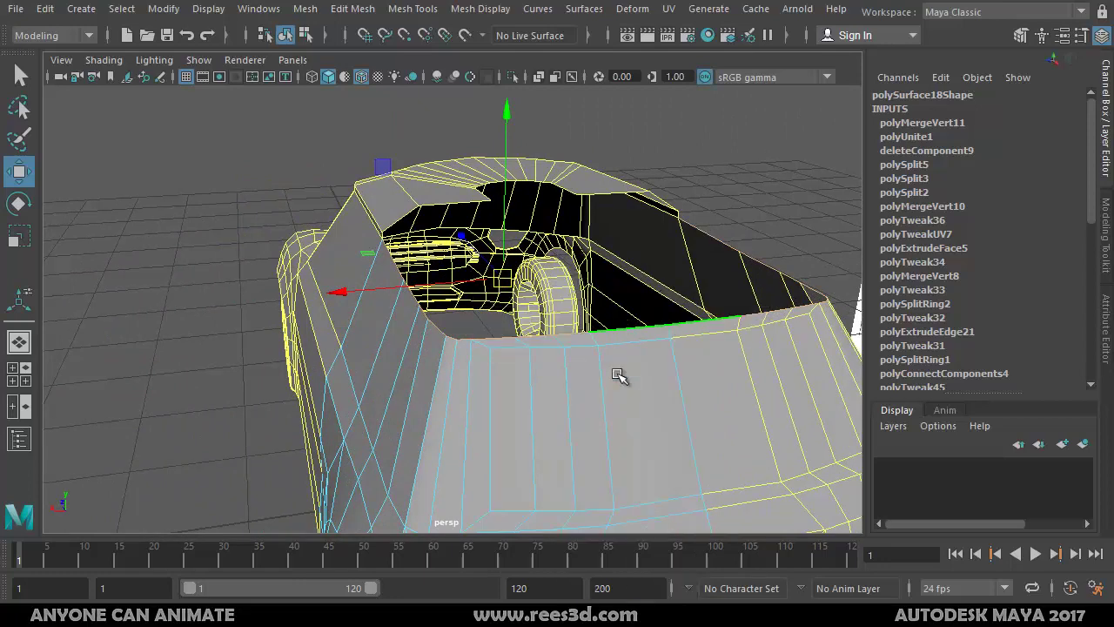
left_click_drag(577, 381, 369, 292, "alt")
left_click_drag(437, 304, 464, 305, "alt")
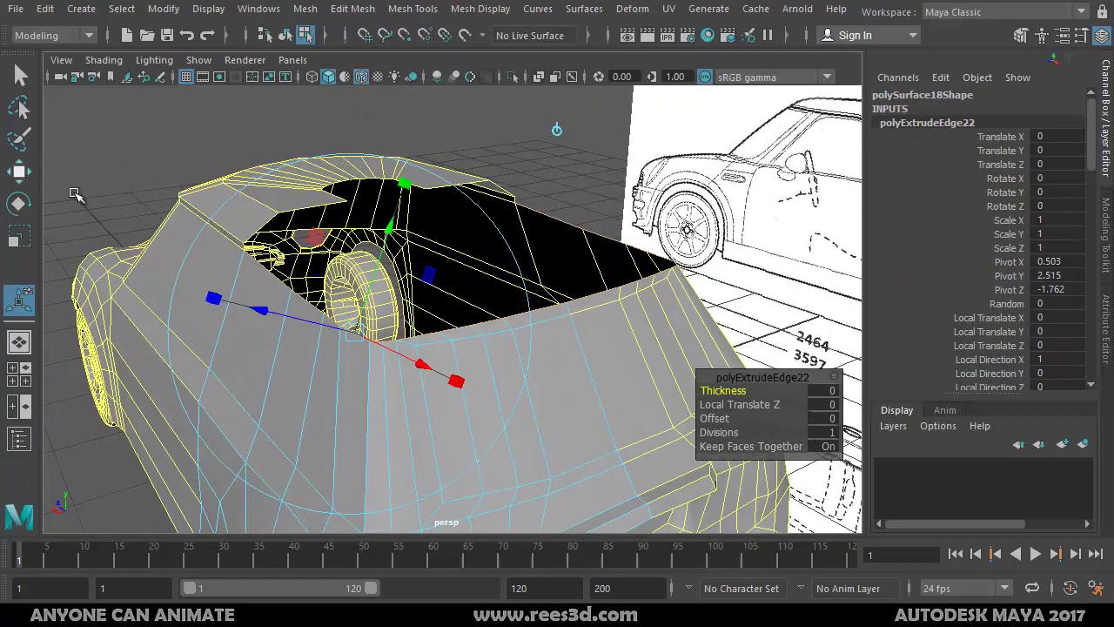
Step: Raise the extruded border edges slightly to form a thin rim level with the front roof's trim strip
left_click(19, 171)
mouse_move(348, 269)
left_mouse_down("alt")
mouse_move(374, 268)
mouse_move(331, 260)
mouse_move(348, 258)
left_mouse_up("alt")
right_click_drag(347, 258, 399, 294, "alt")
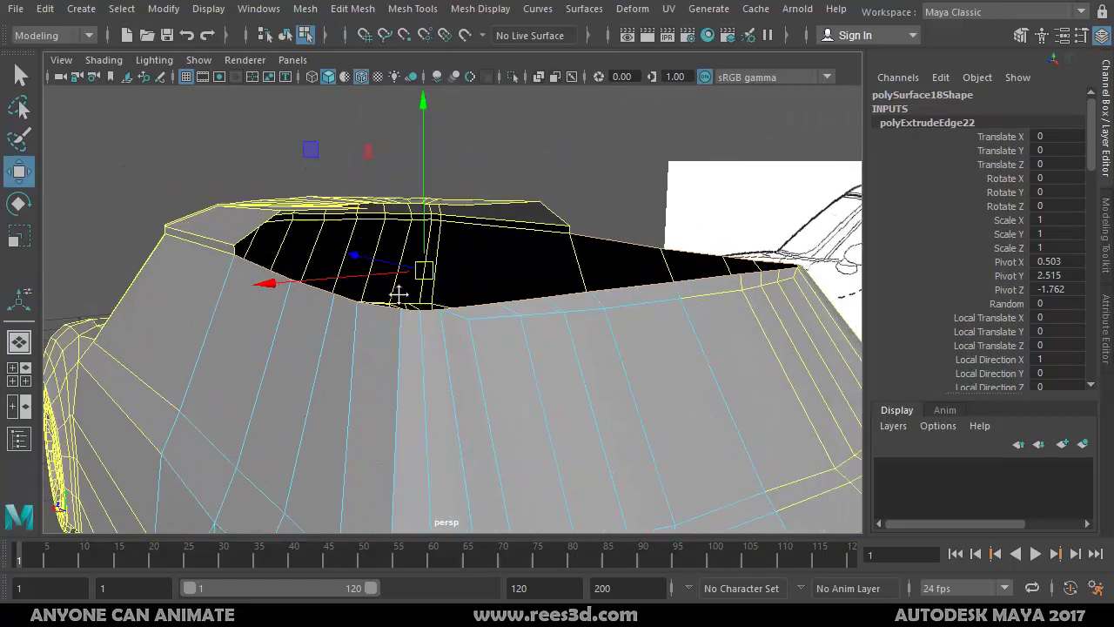
left_click_drag(398, 295, 380, 218, "alt")
left_click_drag(369, 157, 402, 298)
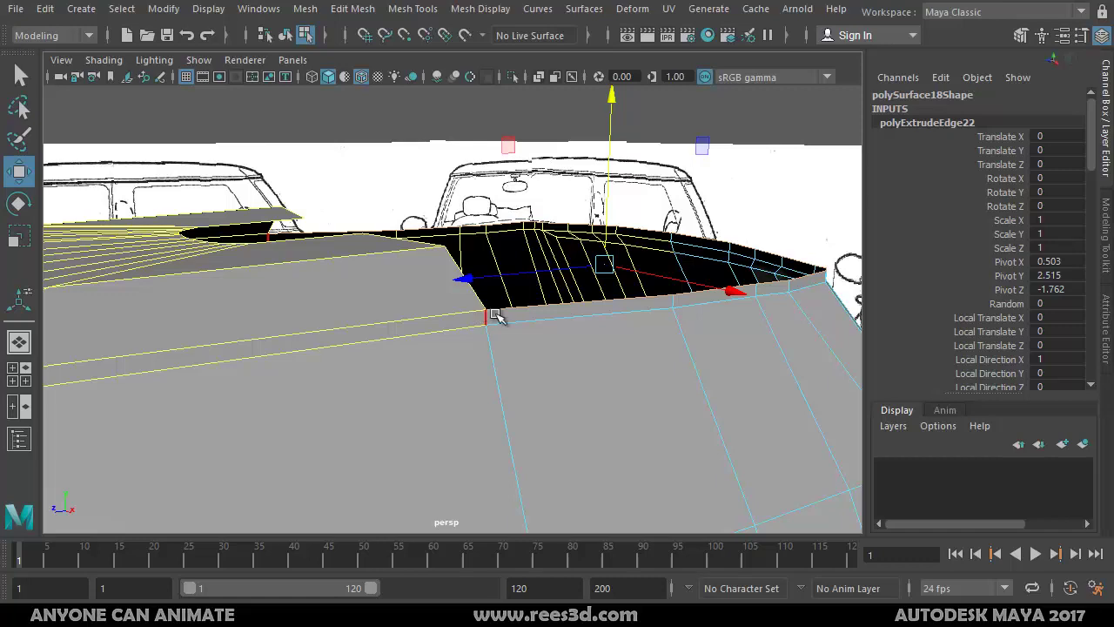
left_click_drag(494, 315, 313, 335, "alt")
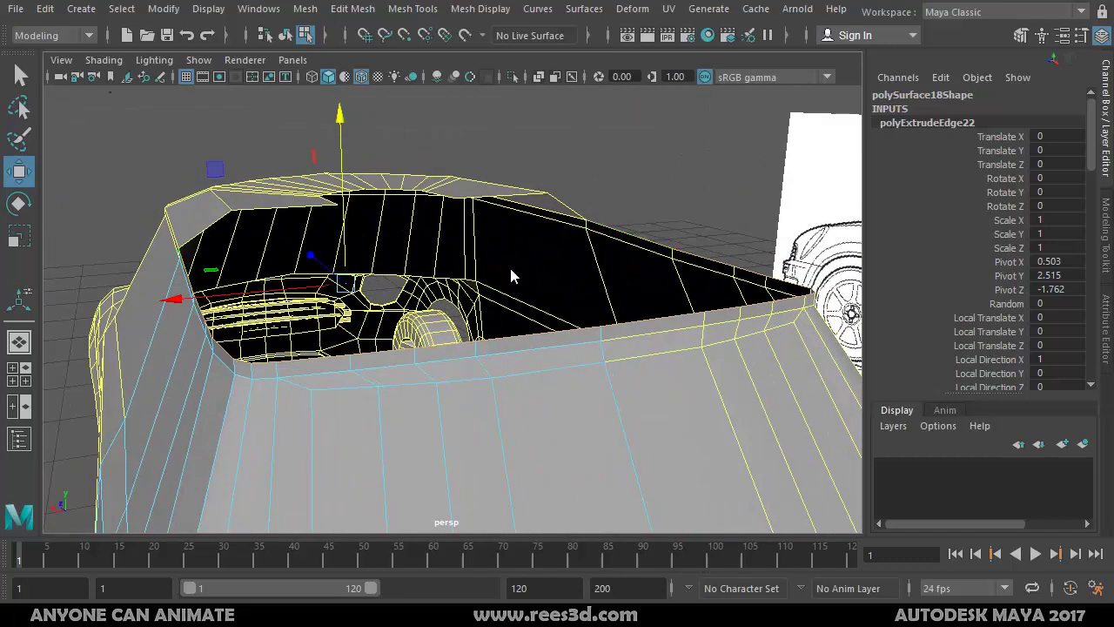
Step: Extrude the rim edges again, raise them 0.127 in local Y, and scale them inward to start the roof surface
right_click_drag(512, 276, 508, 316, "shift")
left_click_drag(507, 315, 381, 302, "alt")
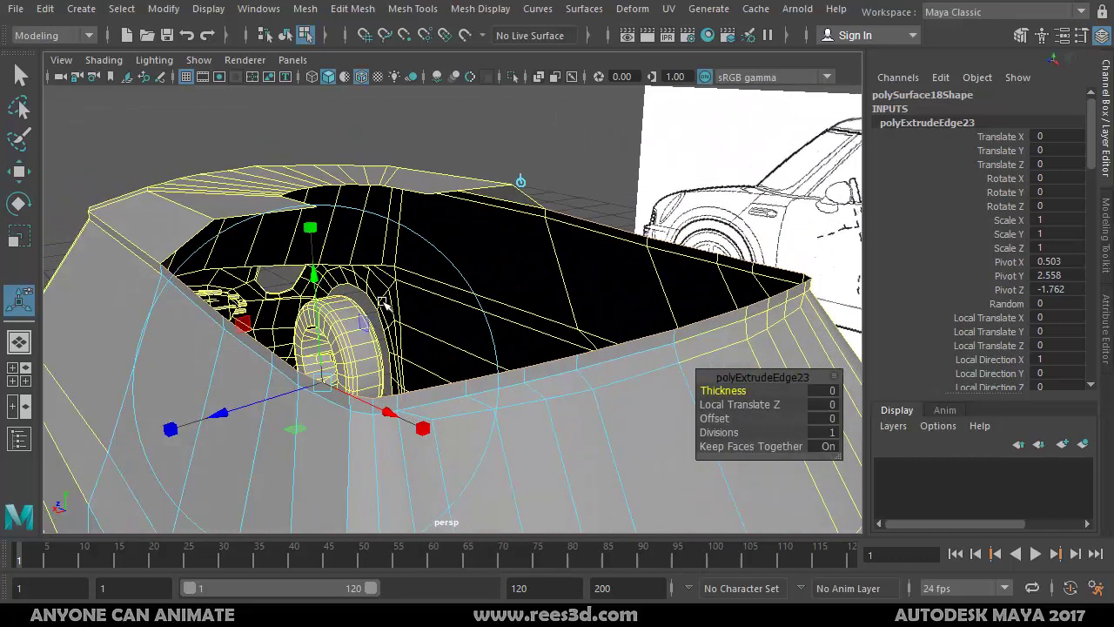
left_click_drag(316, 293, 318, 244)
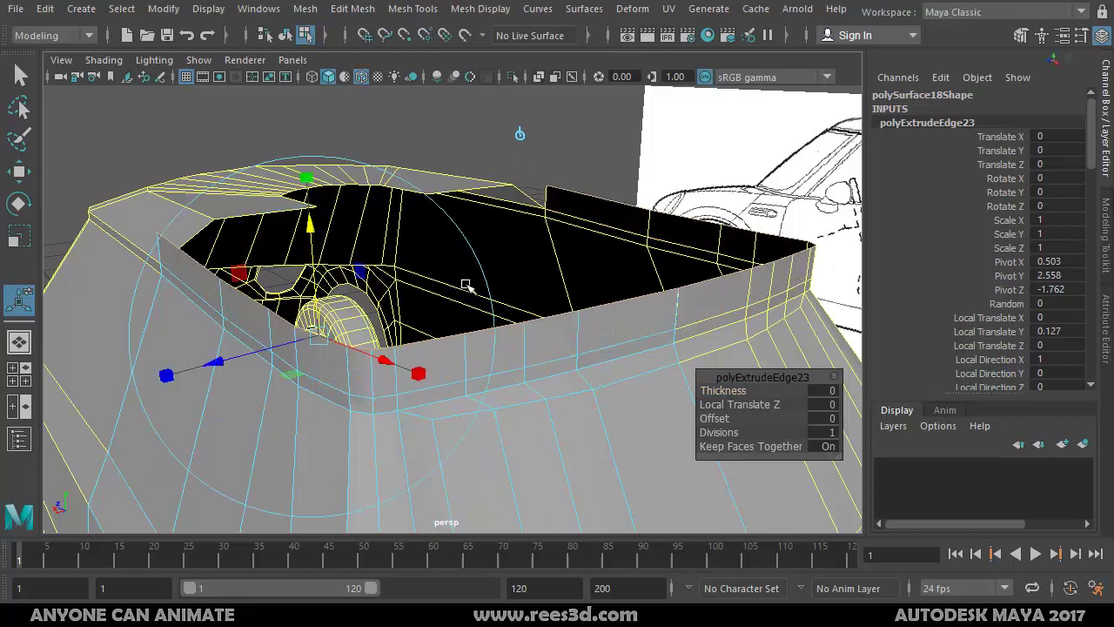
key("e")
key("r")
left_click_drag(381, 262, 282, 363)
left_click_drag(282, 363, 447, 307, "alt")
Step: Shift the inner roof edges lengthwise in the side view so their rear end follows the blueprint's roofline
key("space")
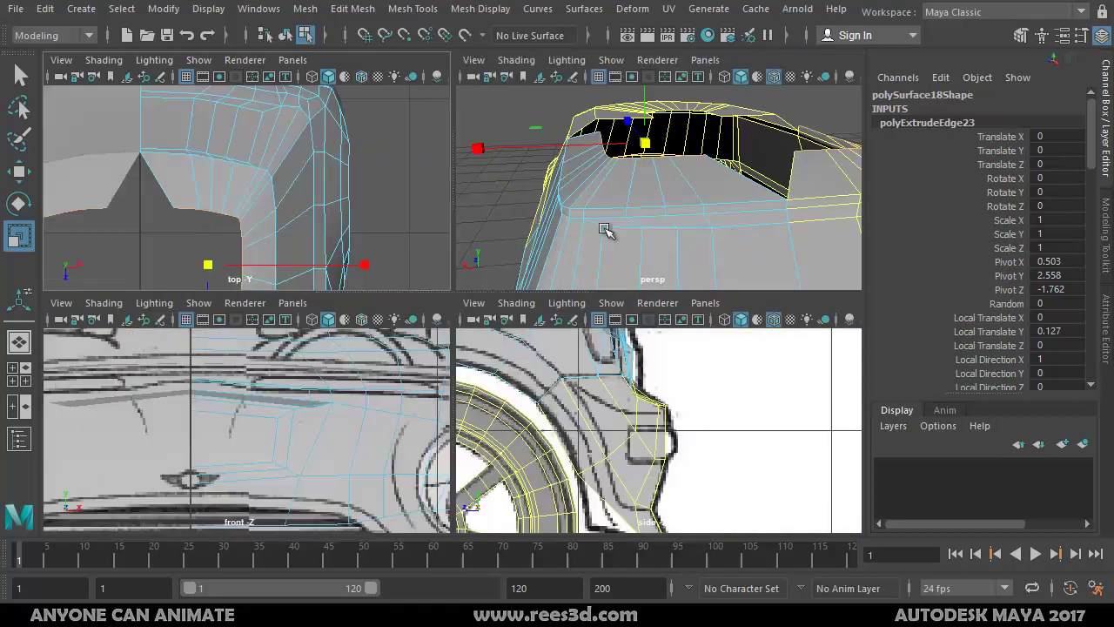
key("space")
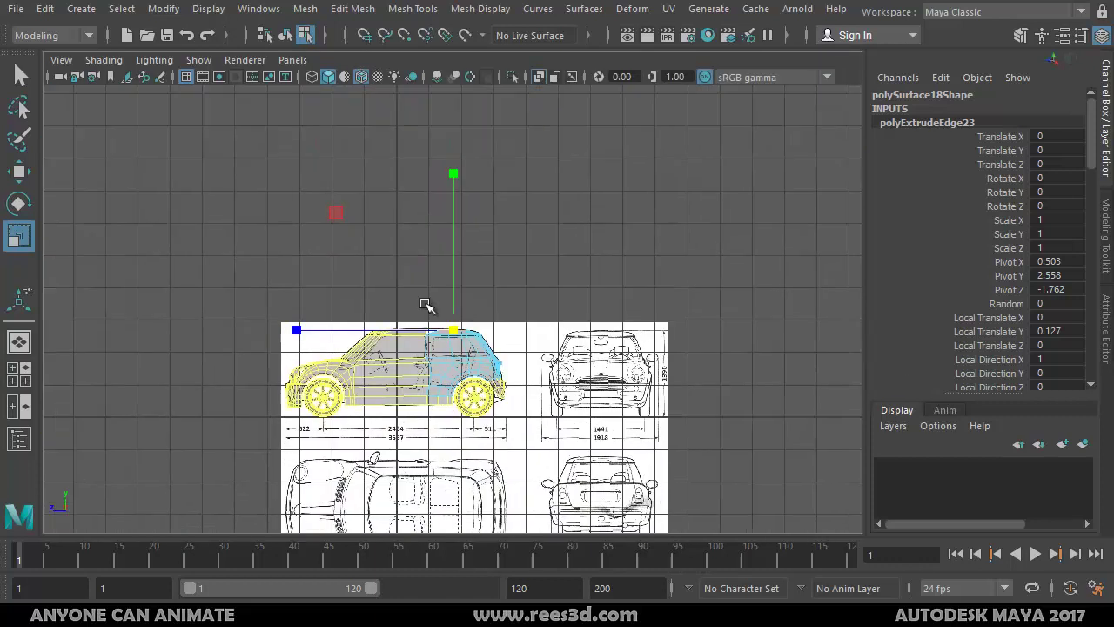
left_click_drag(534, 345, 534, 346, "ctrl+alt")
middle_click_drag(522, 346, 615, 333, "alt")
right_click_drag(614, 333, 580, 338, "alt")
middle_click_drag(580, 338, 617, 344, "alt")
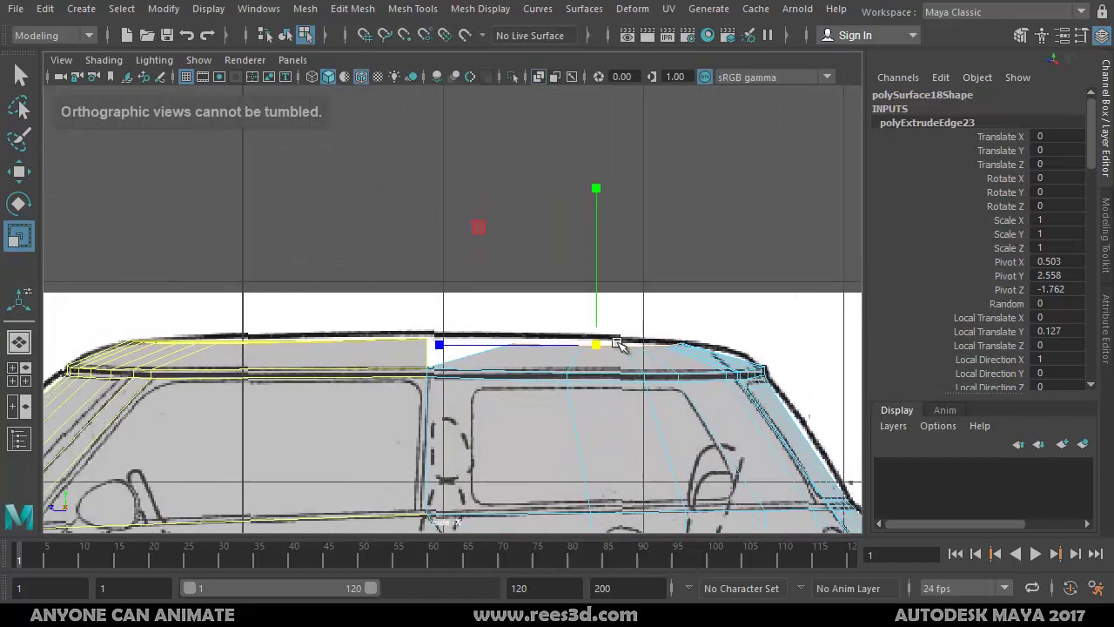
key("w")
left_click_drag(604, 343, 557, 340)
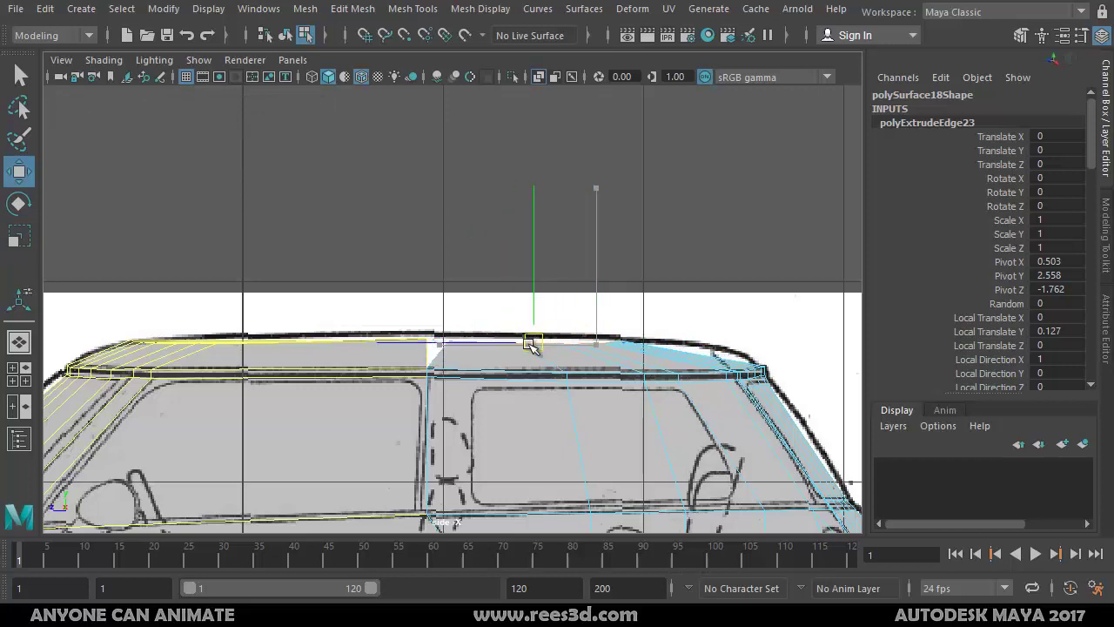
left_click_drag(520, 341, 644, 353)
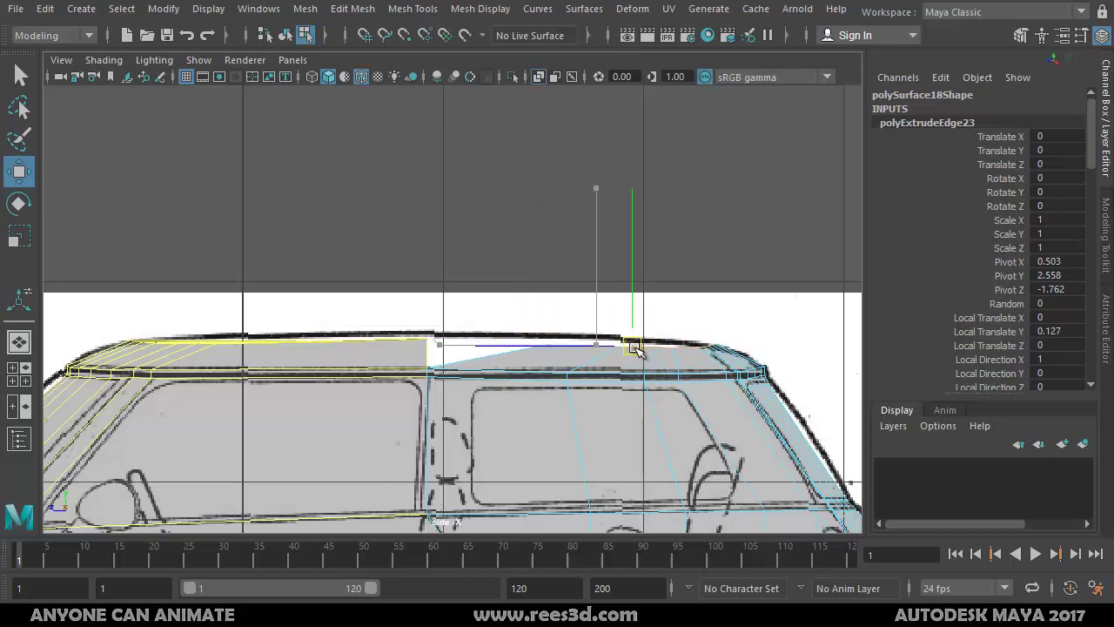
Step: Move the front-end vertices of the new roof strip forward to the back edge of the existing front roof
key("F9")
left_click_drag(520, 326, 559, 355)
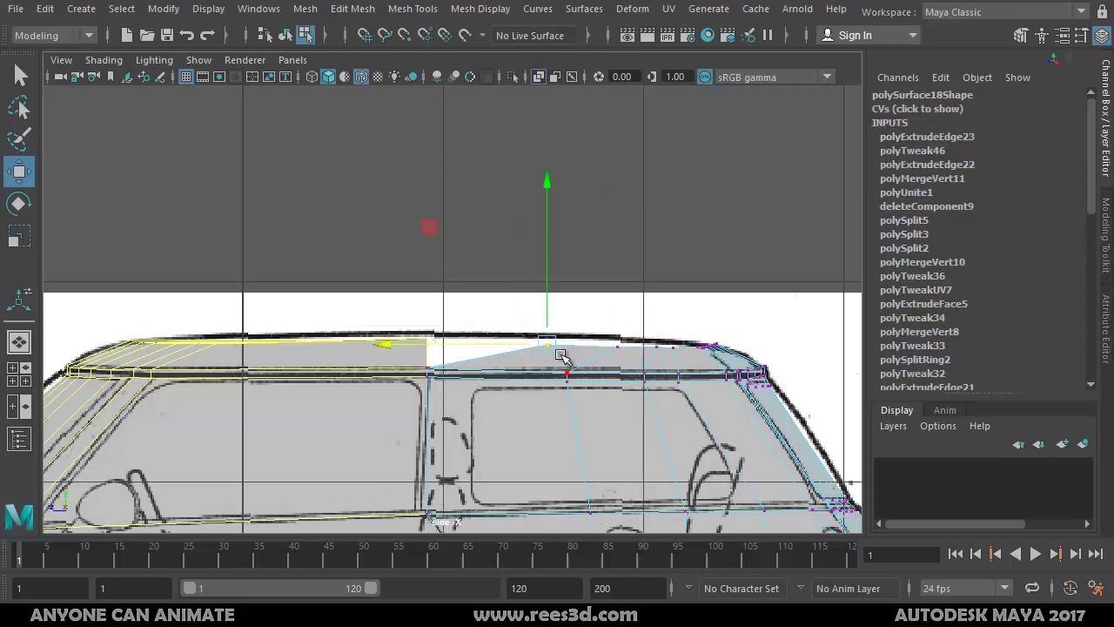
left_click_drag(477, 338, 401, 344)
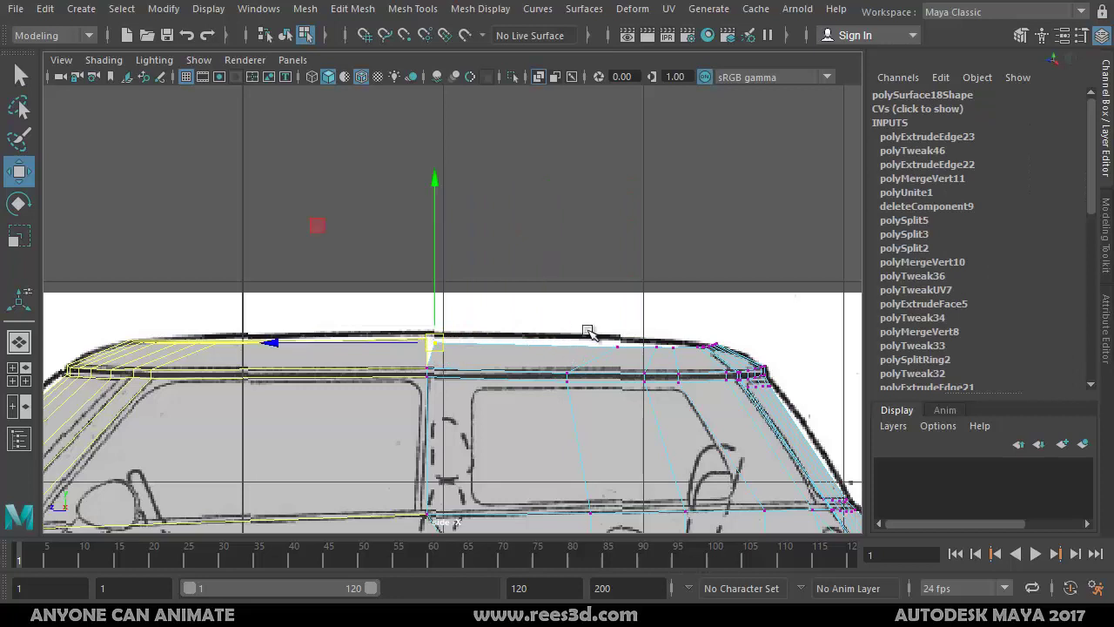
Step: Snap the rear centre vertex of the roof strip's inner edge onto the car's centre line, closing the gap between the mirrored halves
left_click_drag(736, 348, 738, 356)
key("space")
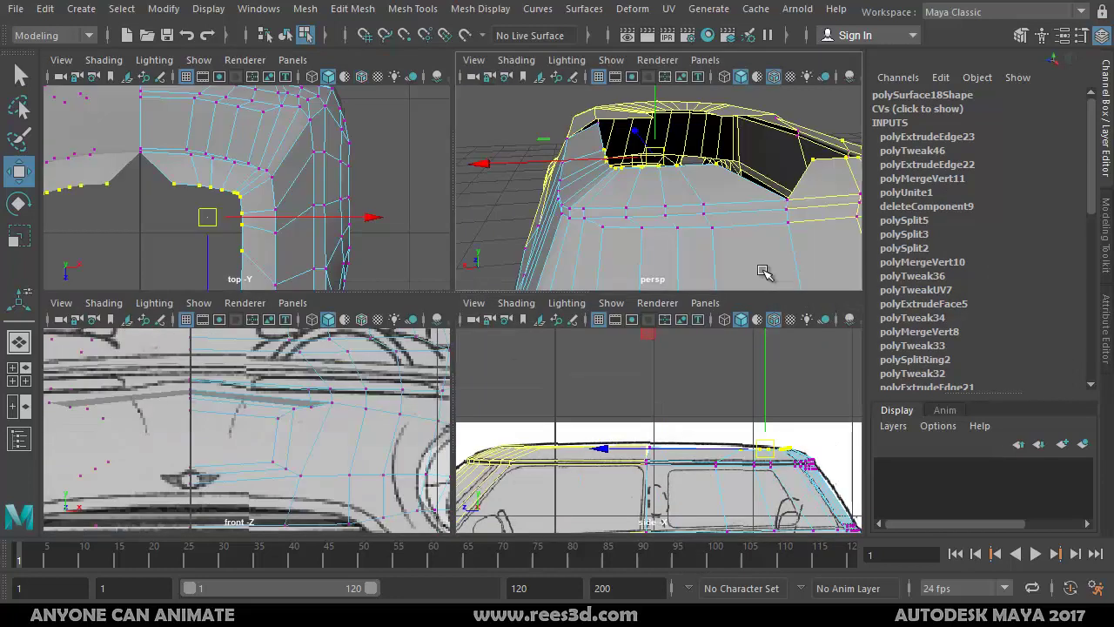
key("space")
left_click_drag(559, 313, 512, 320, "alt")
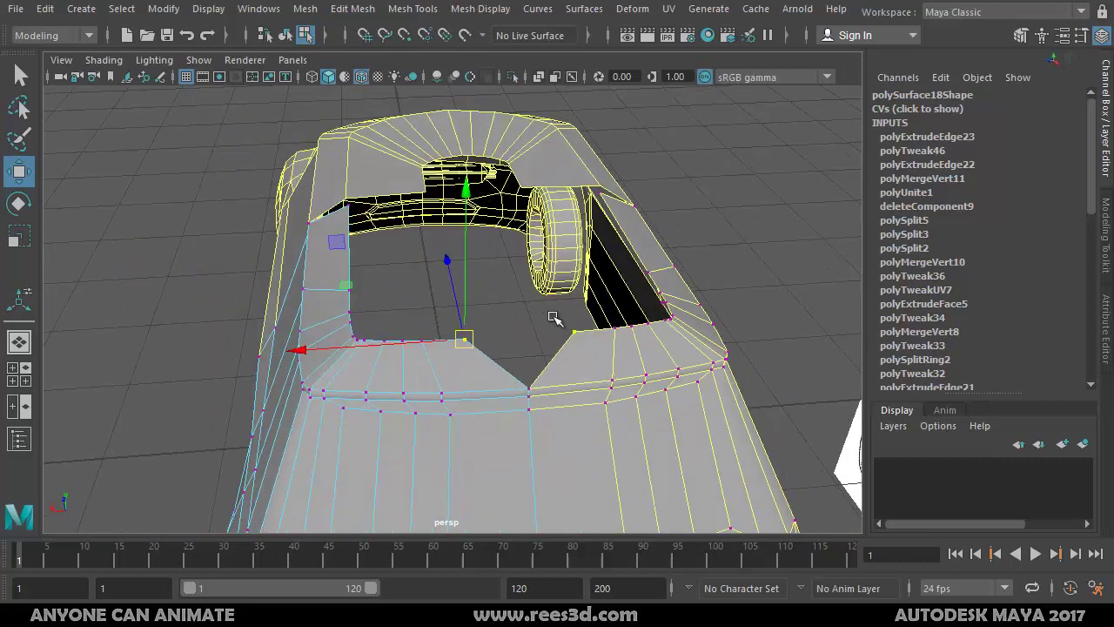
key("x")
left_click_drag(424, 344, 470, 344)
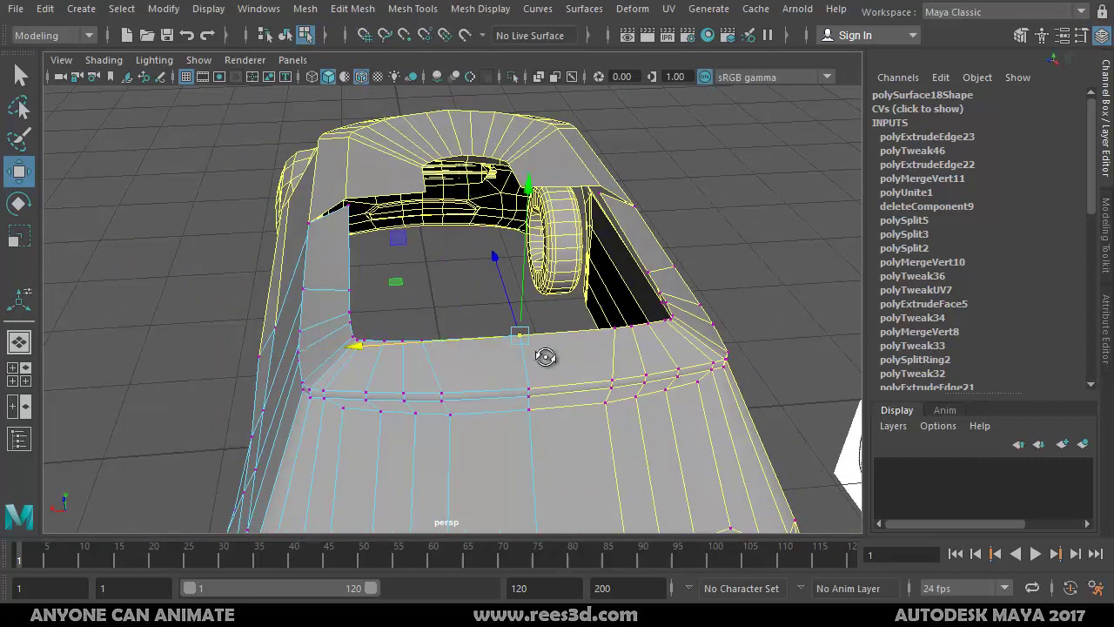
left_click_drag(544, 356, 564, 336, "alt")
Step: Slide the second side vertex along the roof strip's inner edge and place the front corner vertex on the front roof's matching corner
left_click_drag(453, 353, 479, 291, "alt")
left_click(575, 311)
left_click_drag(479, 291, 492, 305, "alt")
right_click_drag(492, 305, 644, 344, "alt")
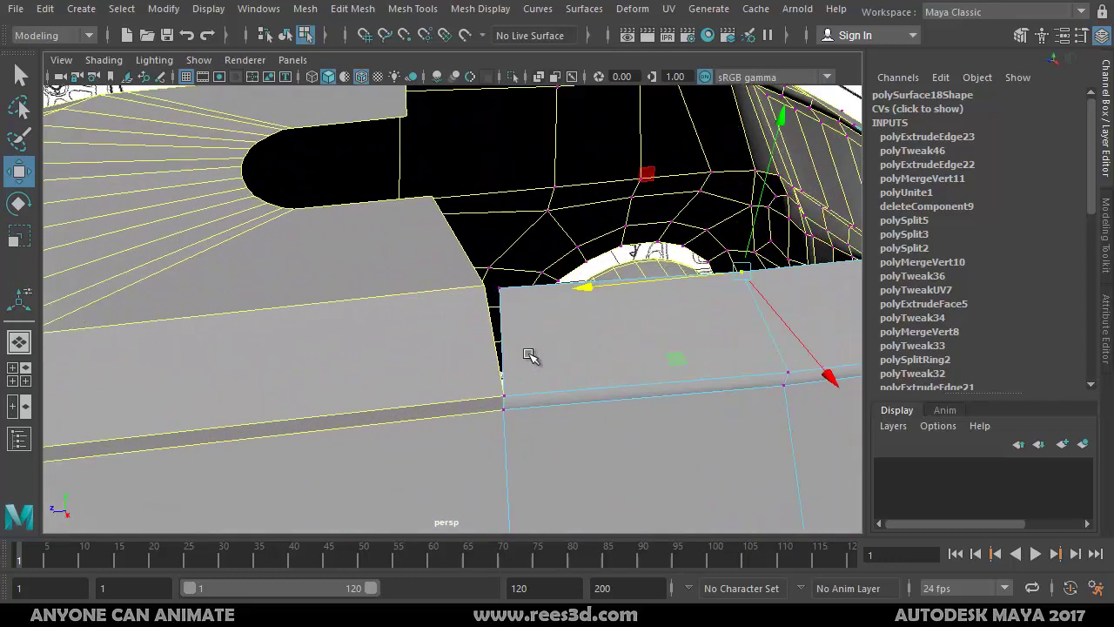
left_click_drag(530, 356, 344, 339, "alt")
left_click(373, 346)
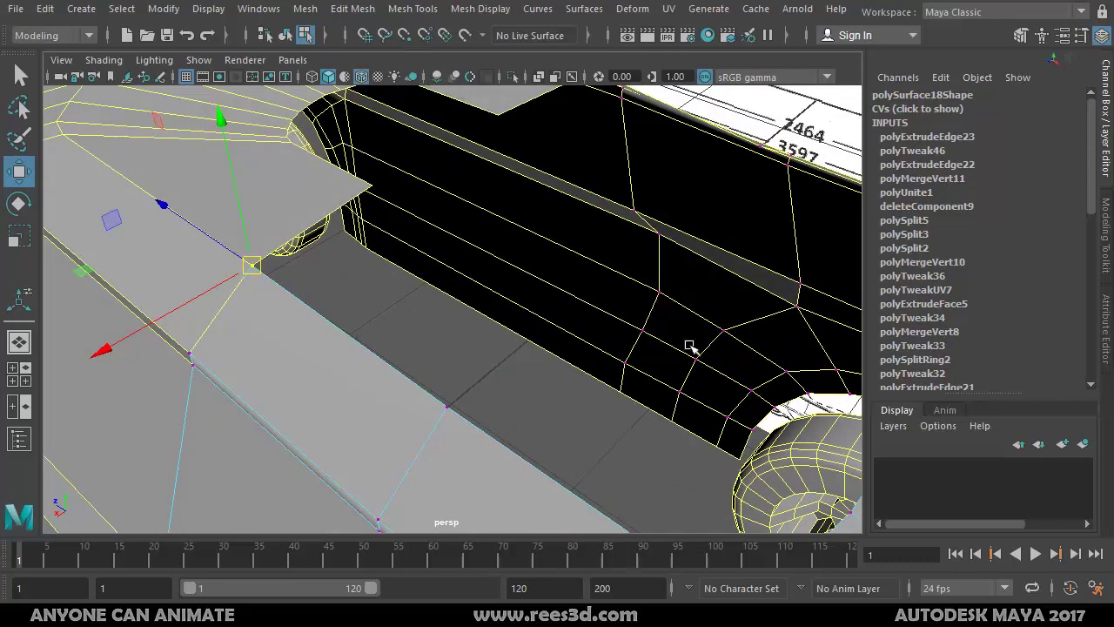
left_click_drag(689, 347, 605, 279, "alt")
right_click_drag(632, 289, 584, 341, "alt")
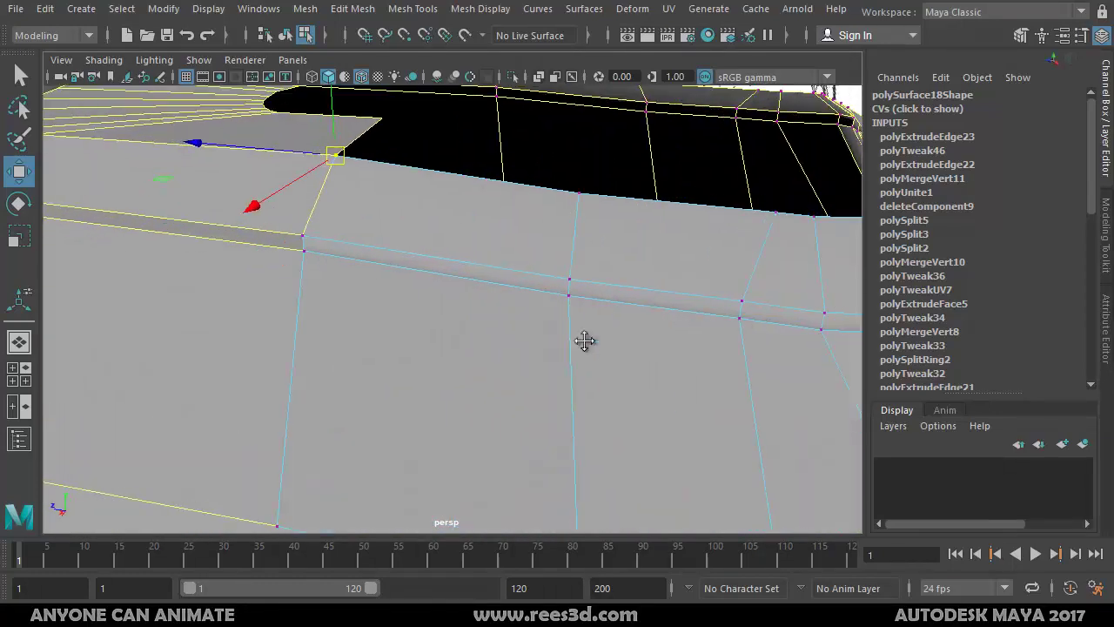
Step: Space out the remaining side vertices lengthwise along the roof strip's inner edge, up to the rear corner
scroll(584, 341, "down", 3)
left_click(538, 367)
left_click_drag(526, 365, 462, 357)
left_click(575, 374)
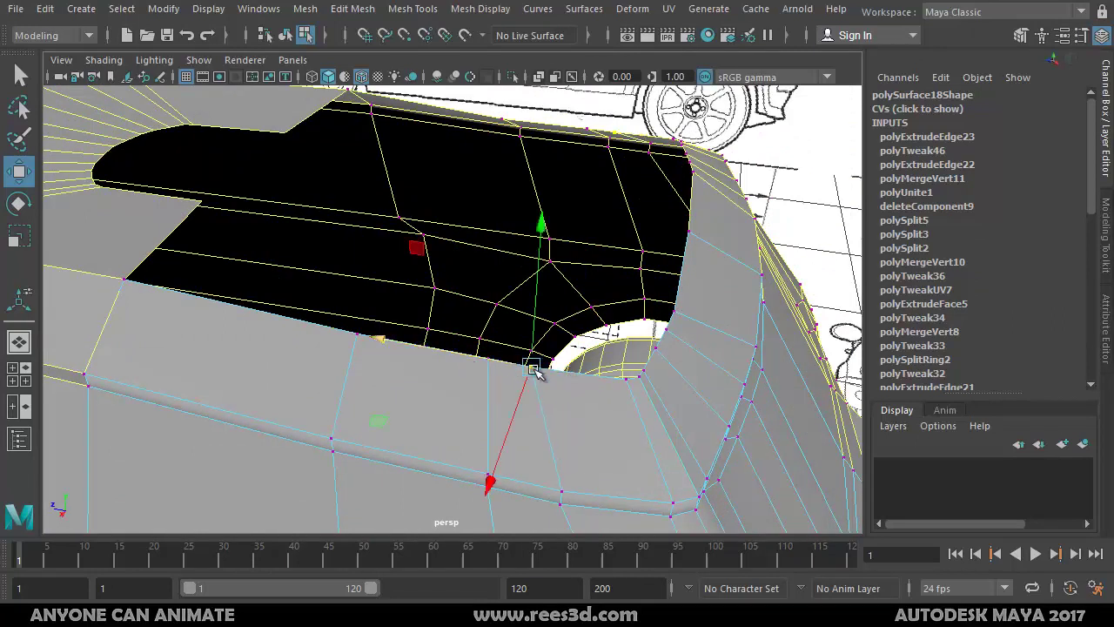
left_click_drag(589, 394, 498, 420, "alt")
left_click(416, 457)
left_click_drag(418, 463, 477, 423, "alt")
left_click(555, 366)
left_click_drag(561, 394, 536, 351, "alt")
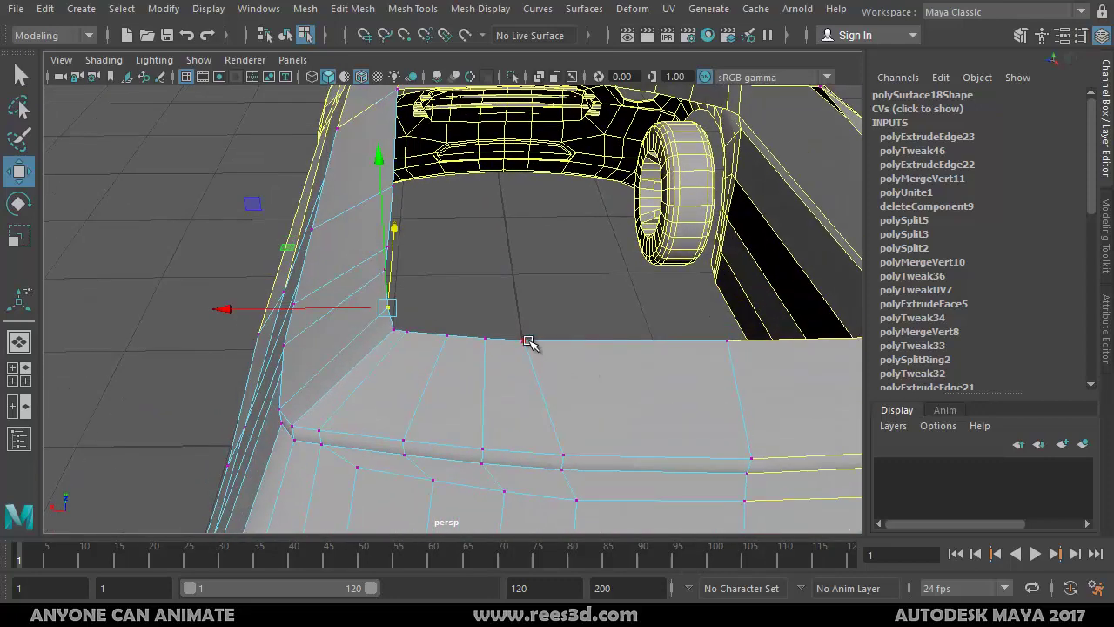
Step: Spread the vertices sideways along the rear inner edge of the roof strip and adjust its corner vertex
left_click(526, 340)
left_click(485, 336)
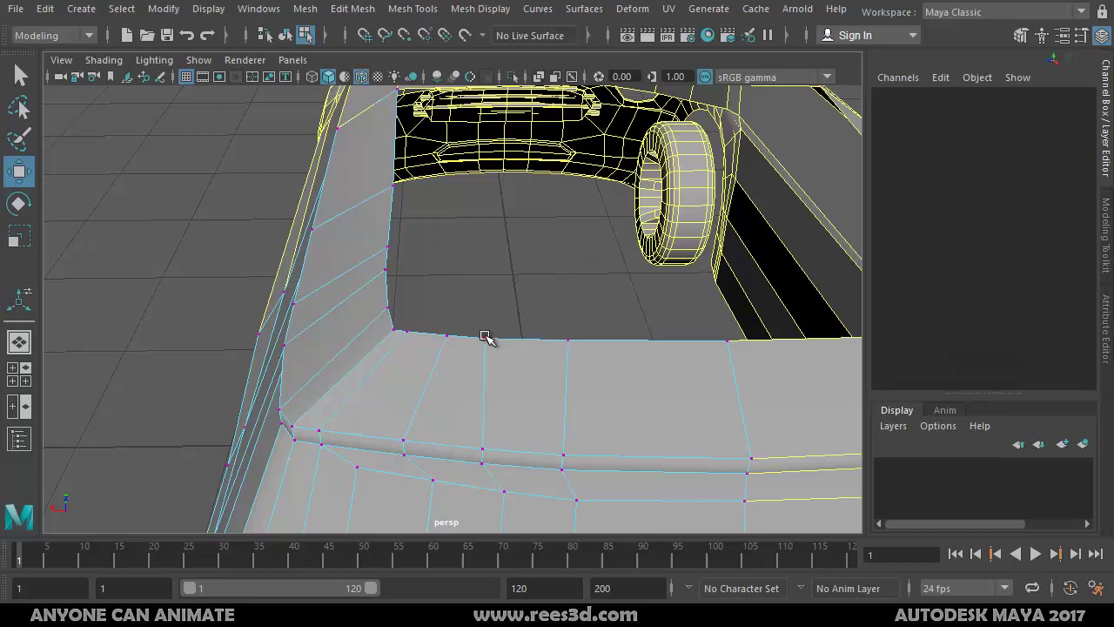
left_click_drag(437, 339, 463, 338)
left_click_drag(526, 386, 580, 381, "alt")
left_click(555, 325)
left_click(562, 330)
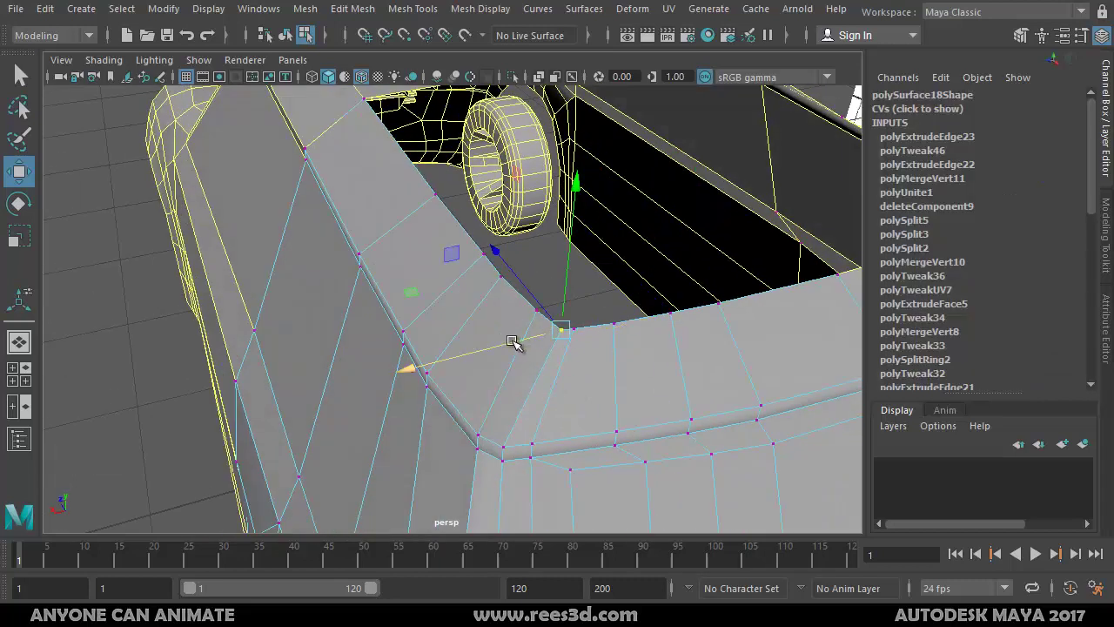
left_click_drag(514, 342, 534, 304)
Step: Raise the side vertices of the rear roof strip's inner edge in side view to follow the blueprint's roofline
left_click_drag(566, 342, 505, 265, "alt")
left_click(480, 361)
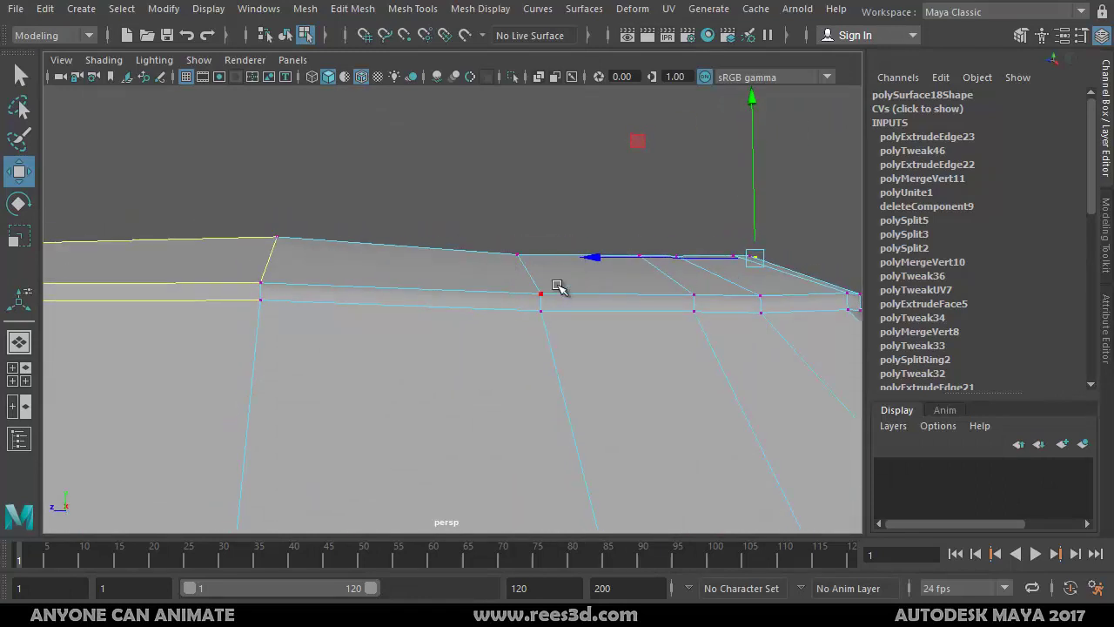
key("space")
key("space")
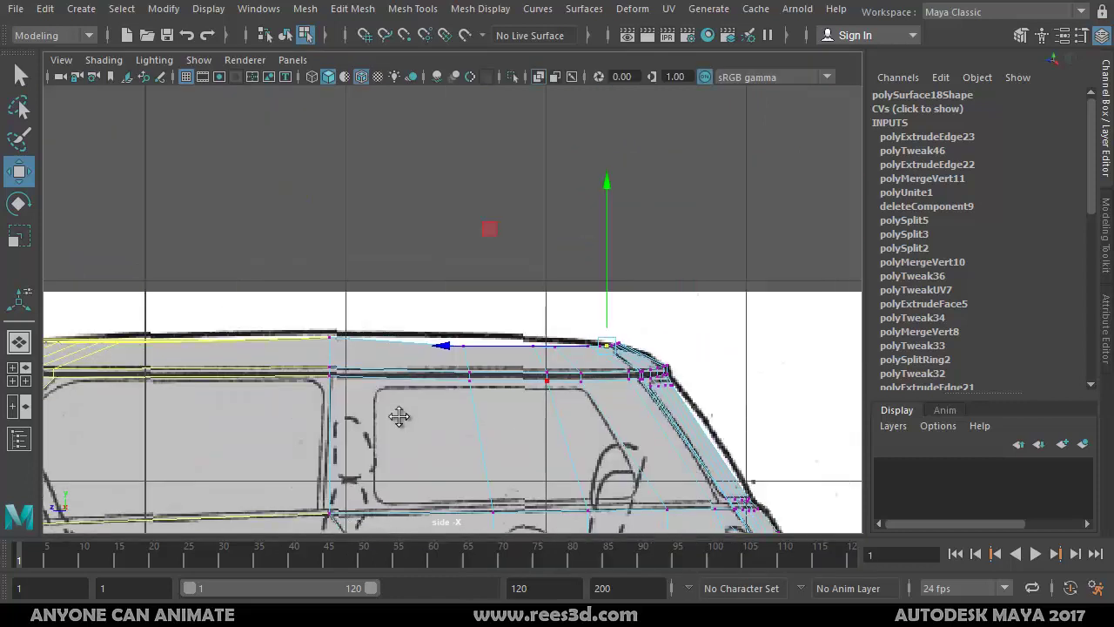
scroll(562, 383, "up", 2)
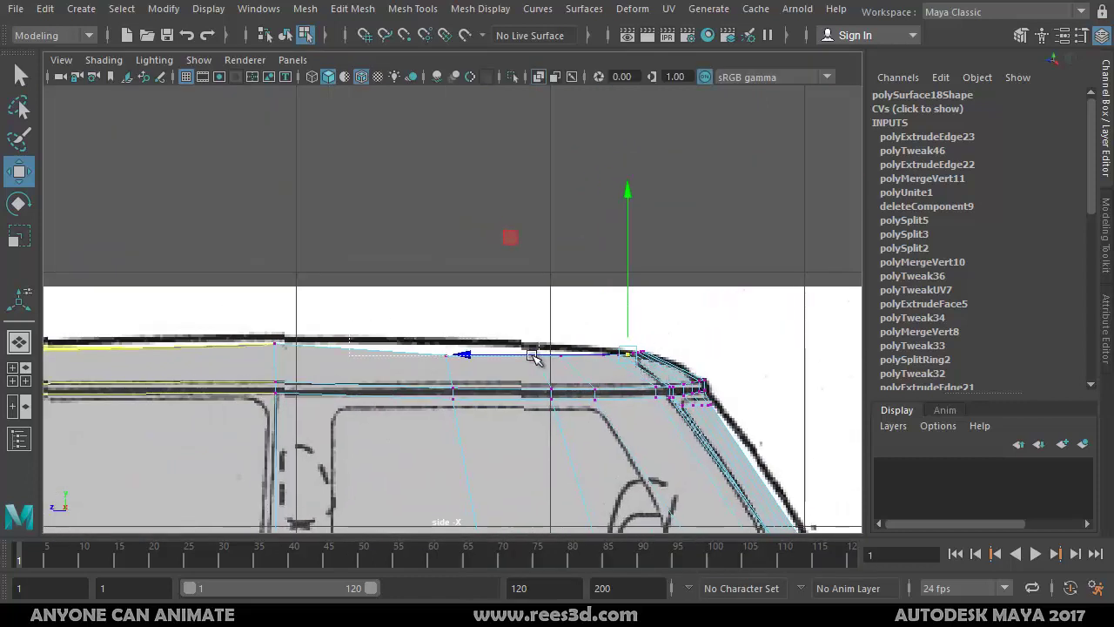
left_click(446, 357)
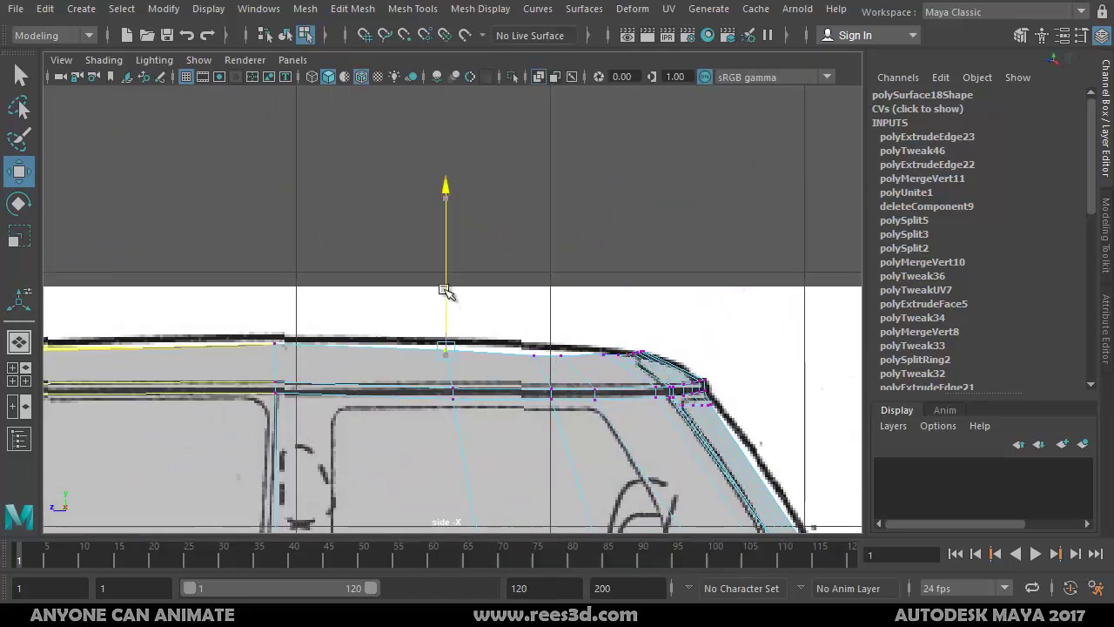
left_click_drag(518, 344, 548, 364)
left_click_drag(532, 299, 531, 291)
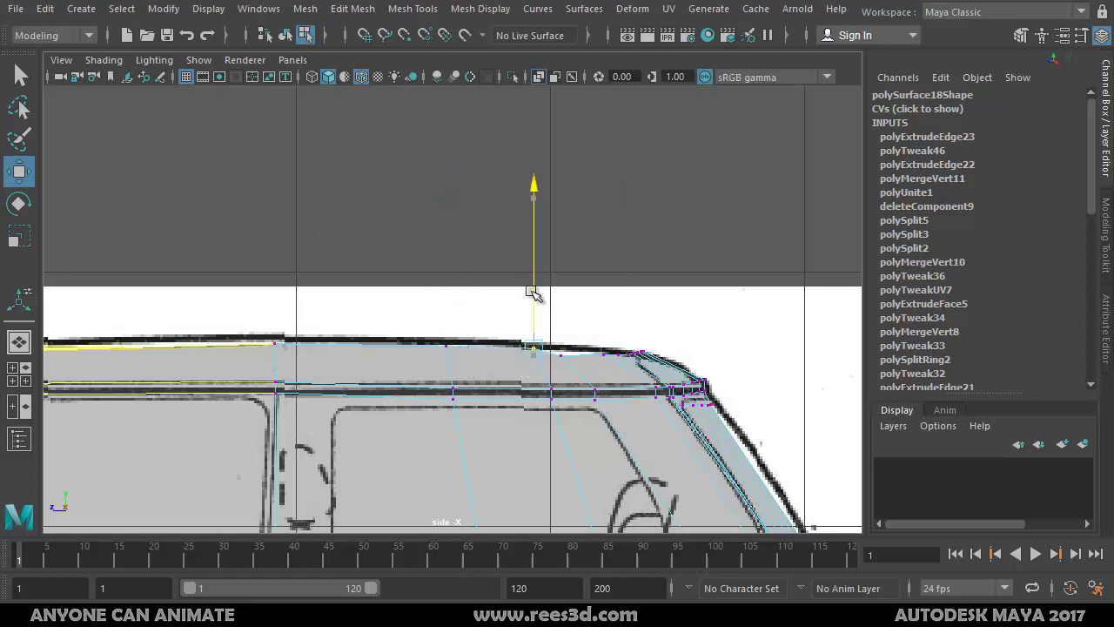
left_click_drag(546, 369, 555, 306)
left_click_drag(610, 346, 592, 361)
left_click_drag(603, 297, 602, 293)
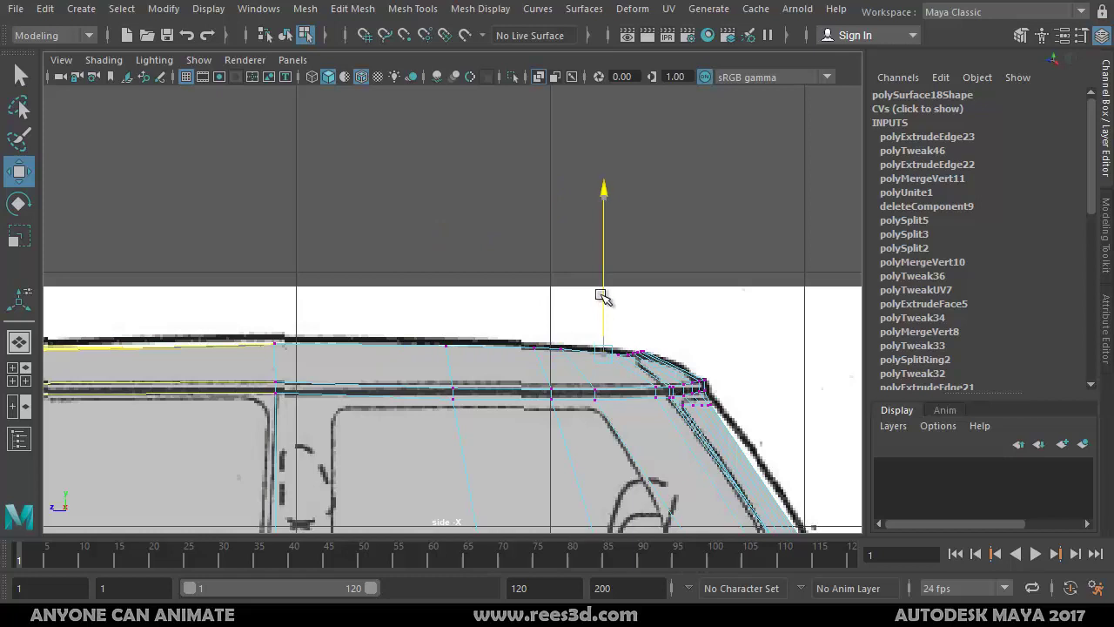
Step: Fine-tune the height of the rearmost vertices on the roof strip's inner edge so they follow the blueprint's roof curve smoothly
right_click_drag(604, 372, 932, 436, "alt")
middle_click_drag(711, 450, 503, 432, "alt")
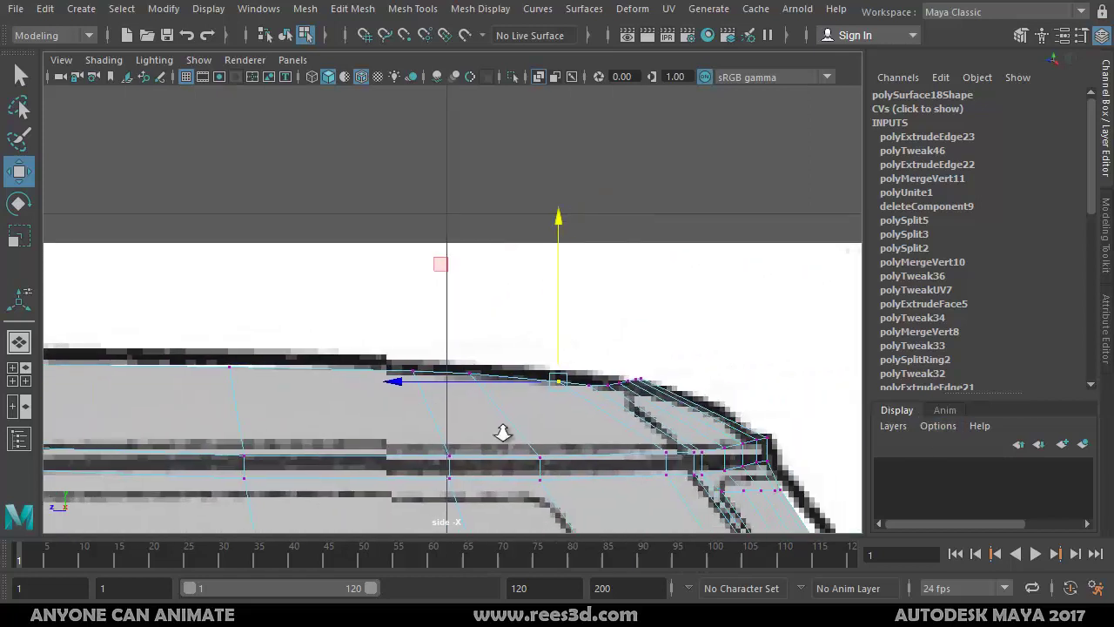
right_click_drag(502, 433, 699, 450, "alt")
middle_click_drag(698, 450, 639, 393, "alt")
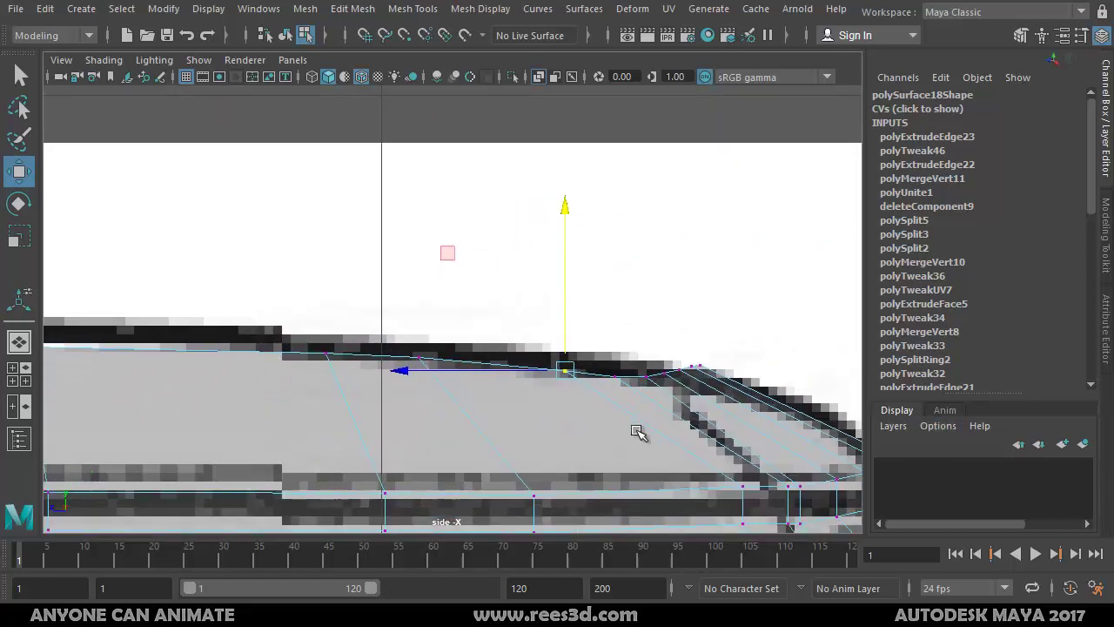
left_click_drag(632, 402, 632, 402)
left_click(642, 378)
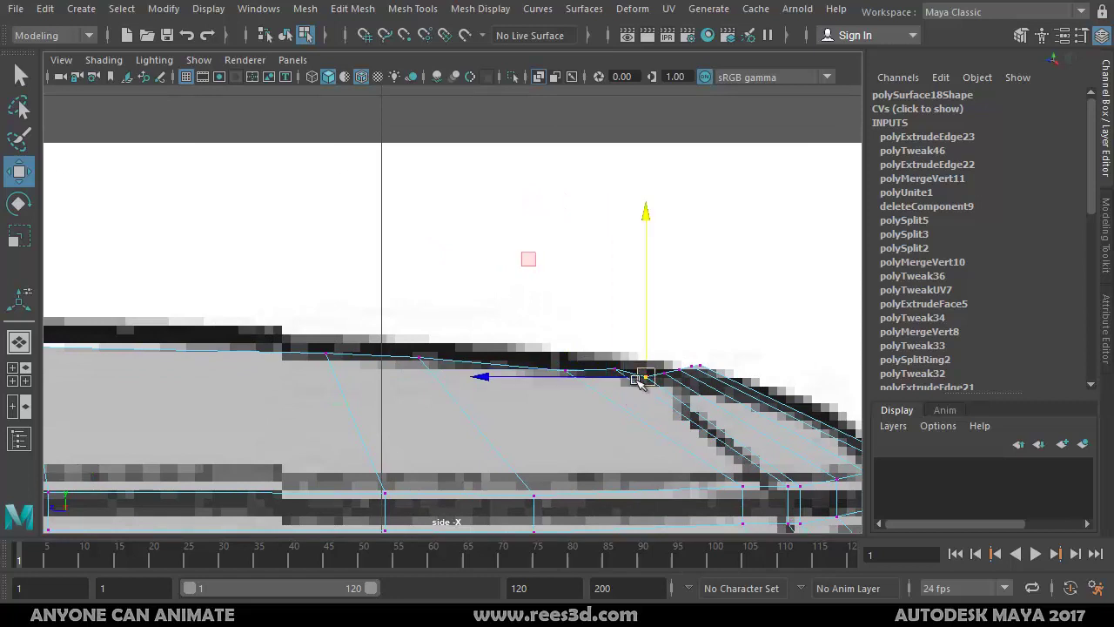
left_click_drag(645, 339, 645, 330)
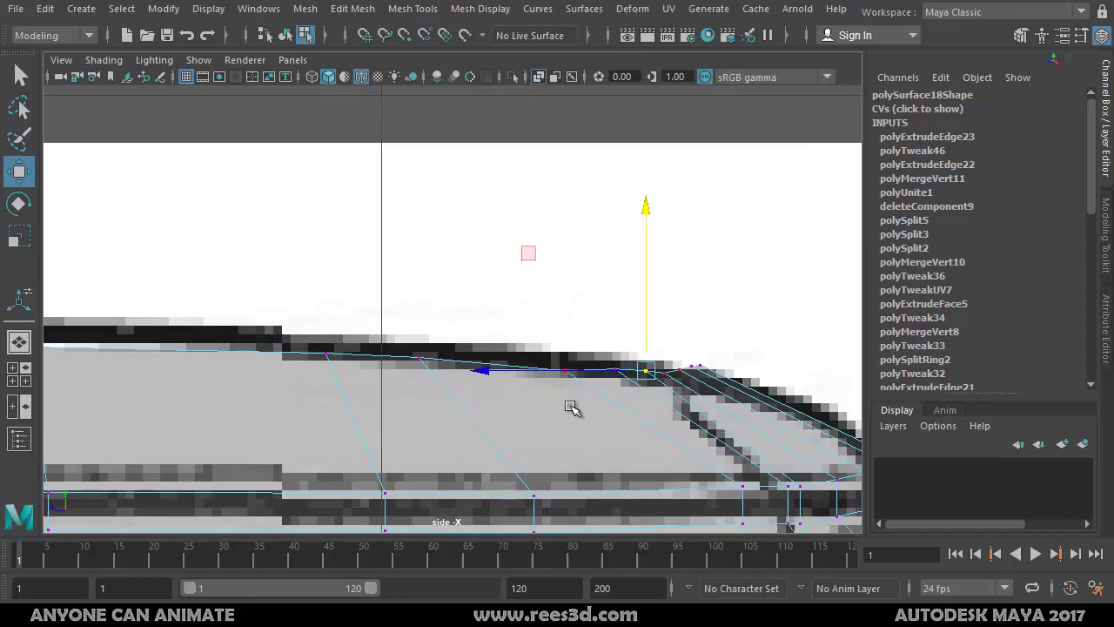
left_click(565, 372)
left_click_drag(566, 323, 562, 293)
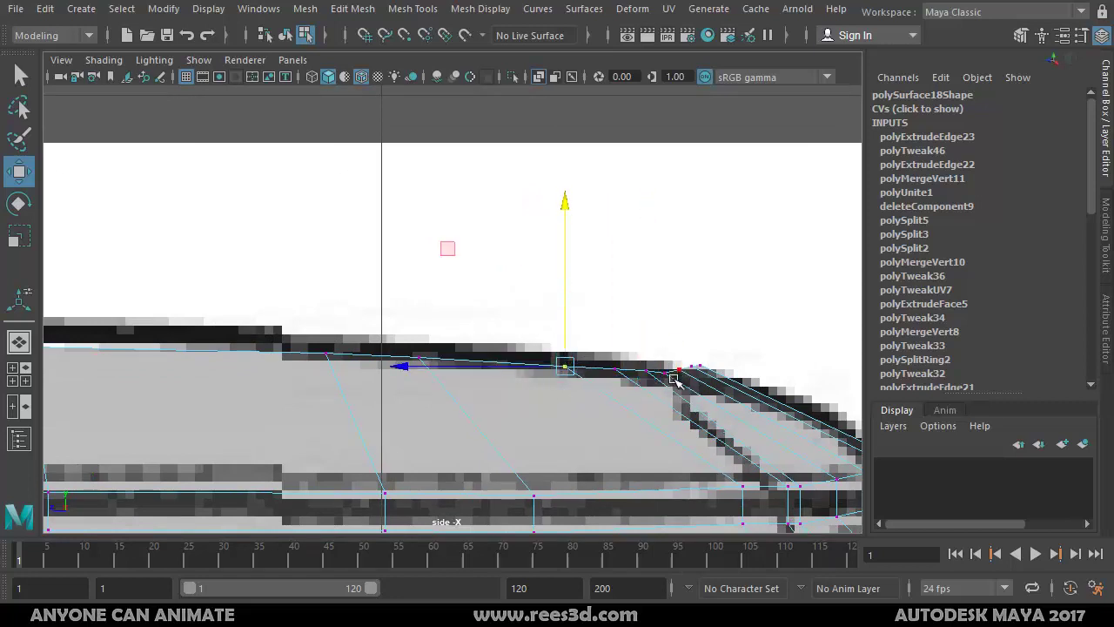
left_click(659, 361)
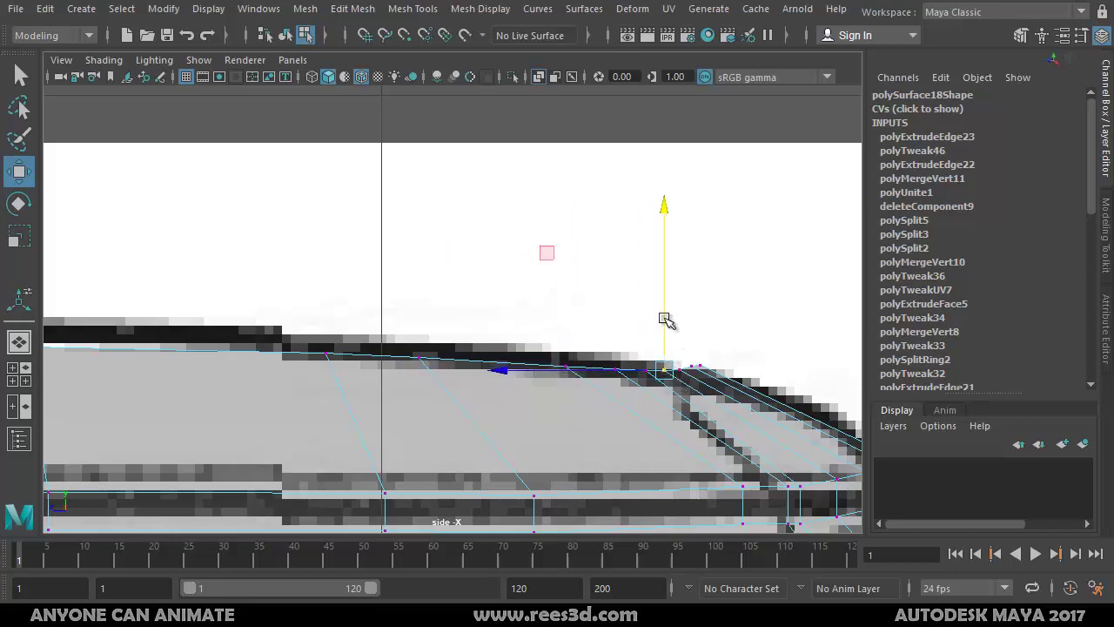
Step: Delete the inner faces of the front roof, leaving only its outer strip around the roof opening
key("space")
key("space")
right_click_drag(597, 279, 182, 311, "alt")
left_click_drag(557, 348, 383, 392, "alt")
right_click_drag(383, 392, 445, 396, "alt")
left_click_drag(445, 396, 414, 378, "alt")
left_click(440, 359)
right_click_drag(400, 342, 403, 376)
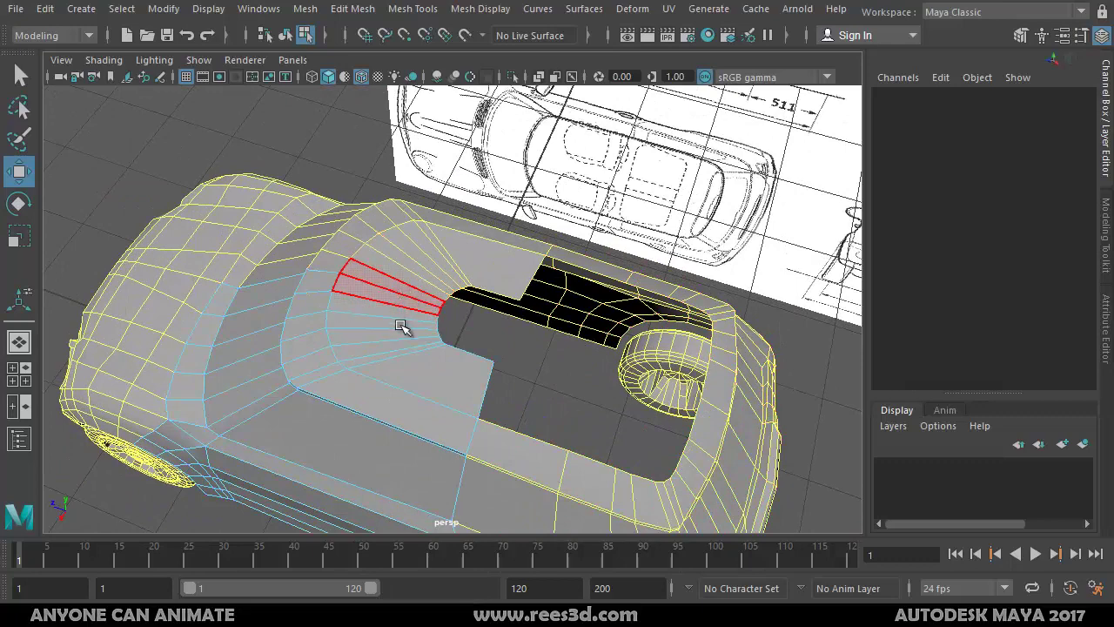
left_click(467, 379)
key("Delete")
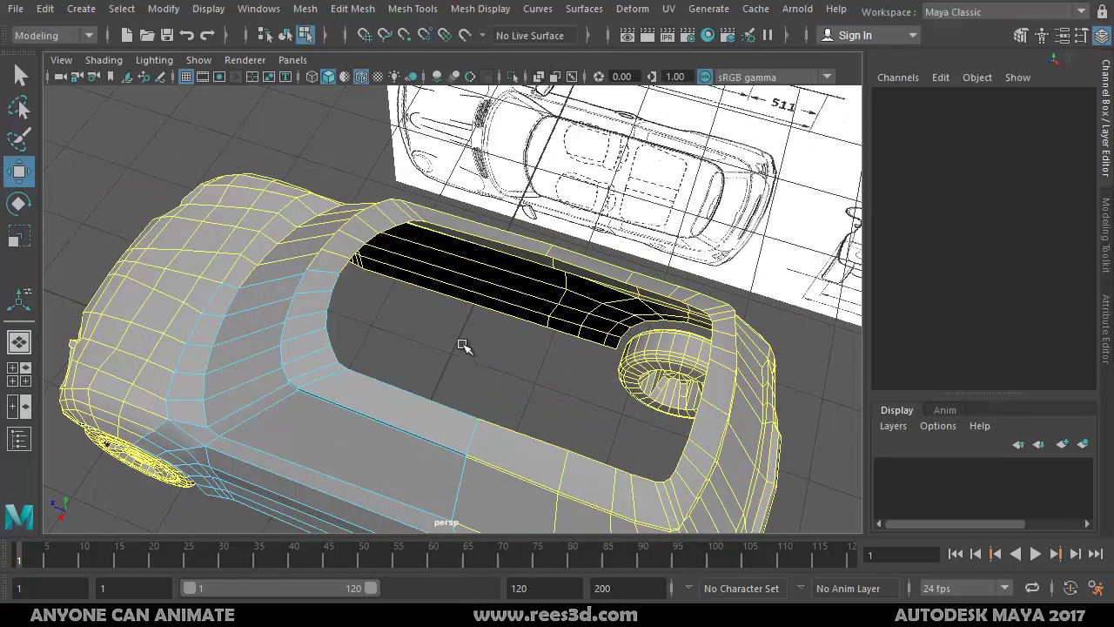
Step: Extrude the centre edge of the front roof strip and pull it back across the opening to the rear roof
left_click_drag(511, 322, 622, 372, "alt")
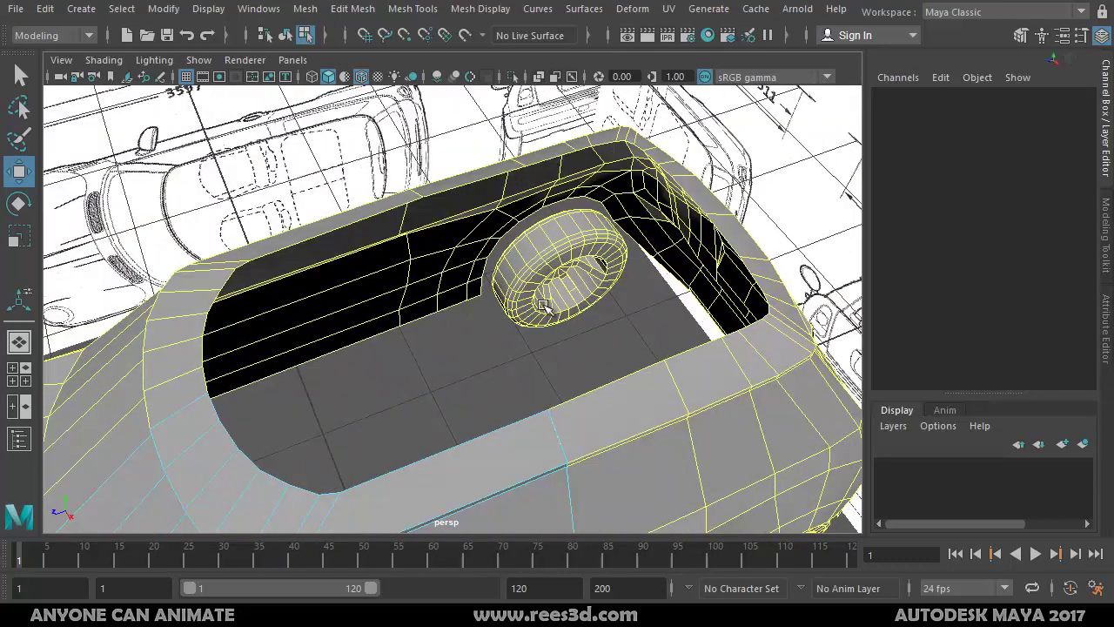
left_click_drag(542, 305, 199, 316, "alt")
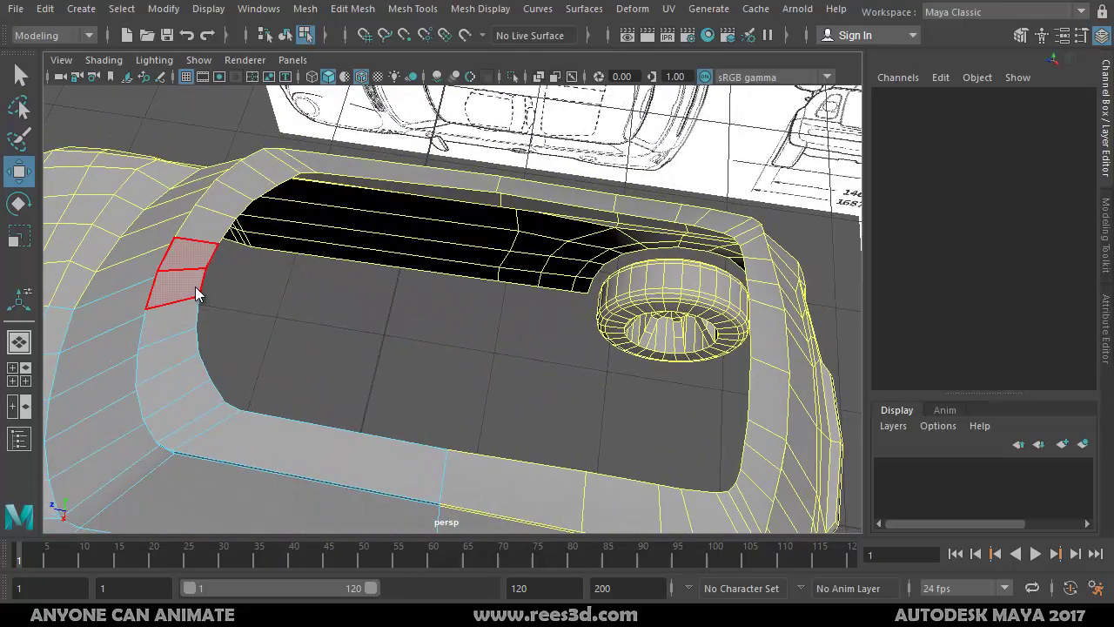
right_click_drag(197, 294, 195, 245)
left_click(203, 282)
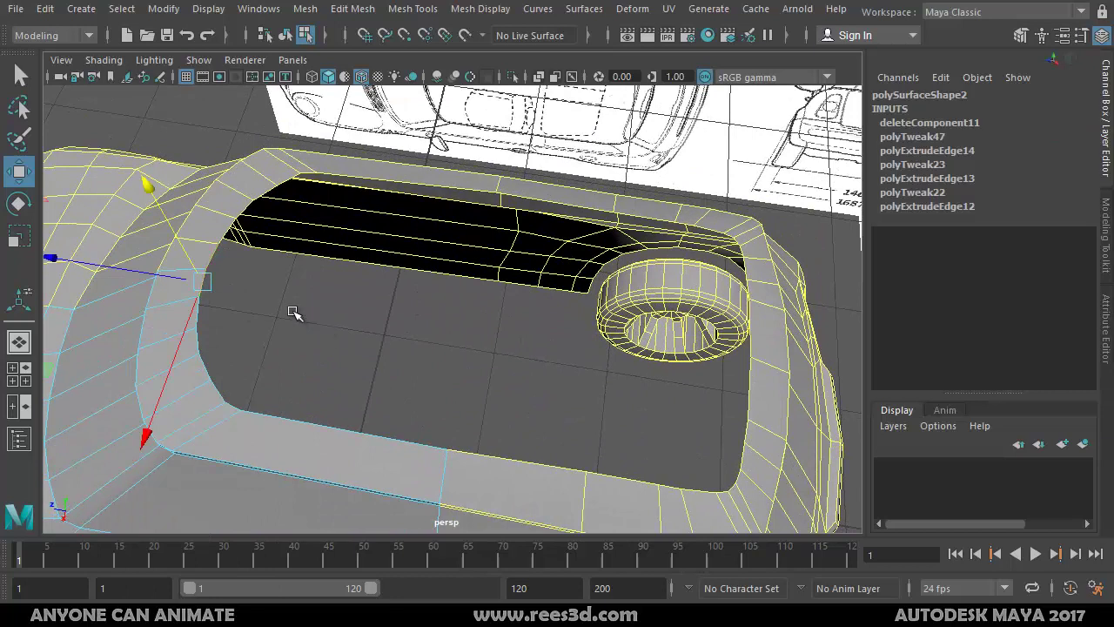
left_click_drag(293, 311, 320, 318, "alt")
right_click_drag(248, 310, 249, 350, "shift")
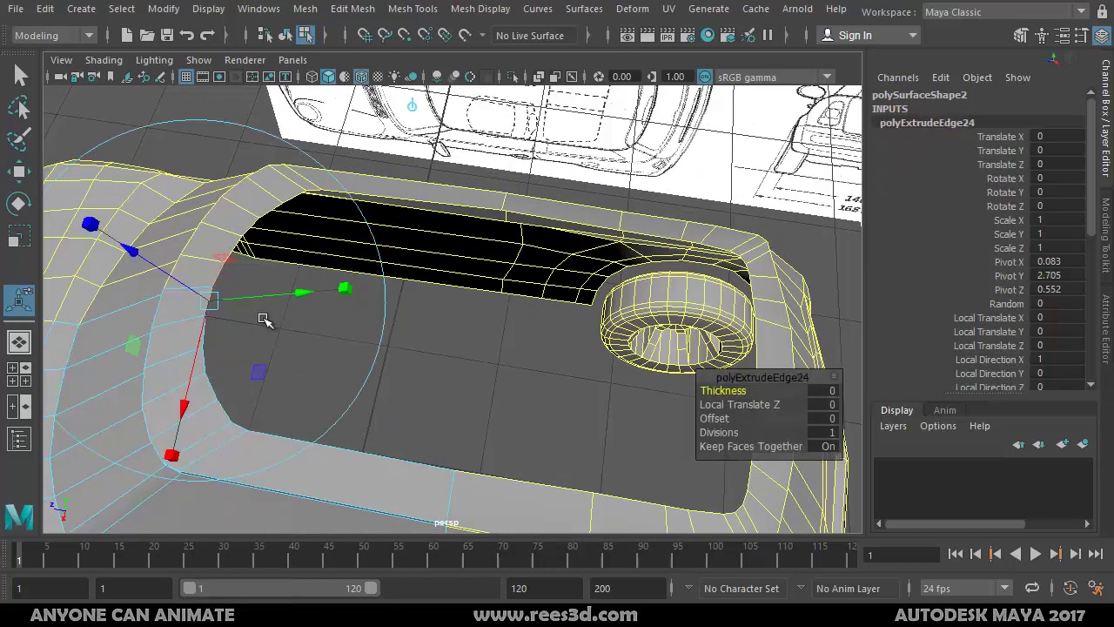
left_click_drag(122, 287, 551, 90)
right_click_drag(552, 89, 458, 193, "alt")
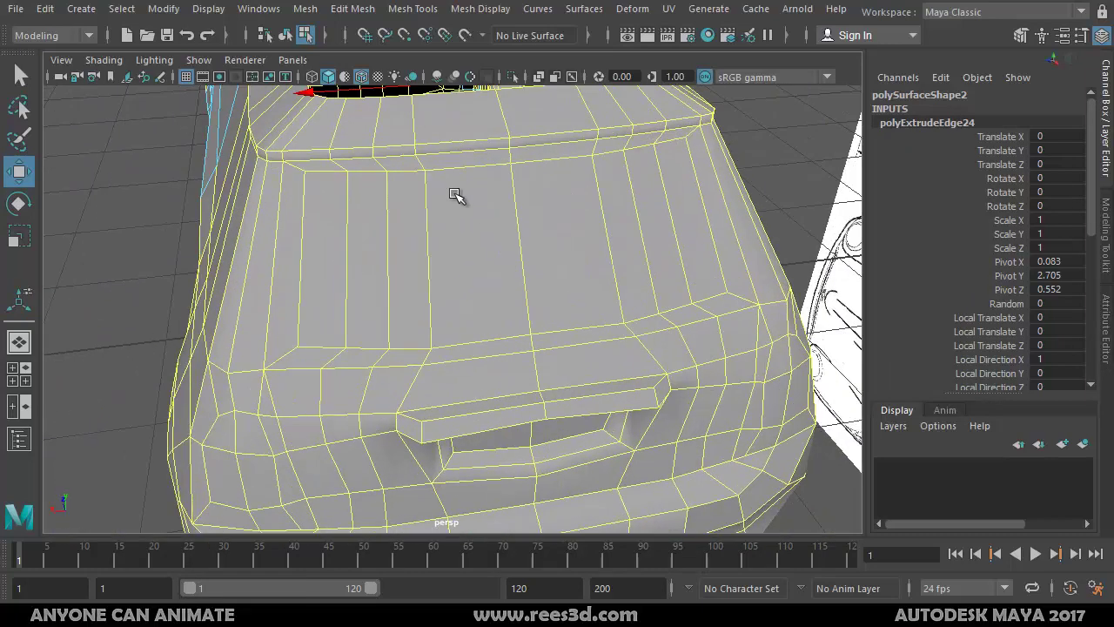
Step: Snap the centre end vertex of the extruded roof strip onto the centre vertex of the rear roof's inner edge
middle_click_drag(458, 193, 498, 247, "alt")
right_click_drag(472, 301, 492, 278, "alt")
left_click_drag(493, 279, 542, 346, "alt")
middle_click_drag(542, 346, 499, 298, "alt")
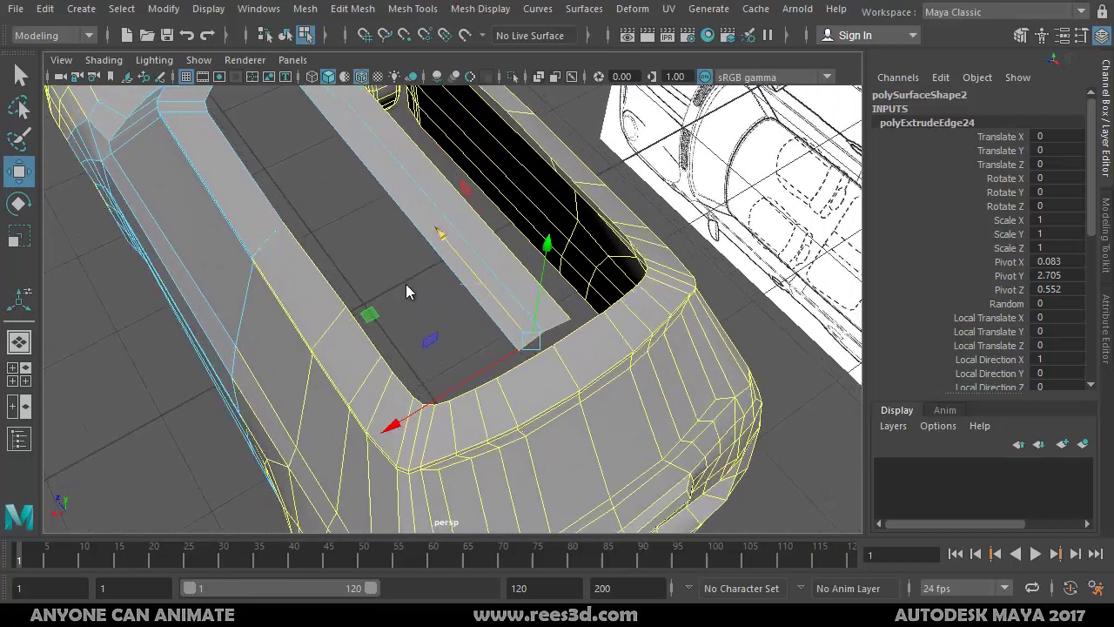
key("F9")
left_click(544, 330)
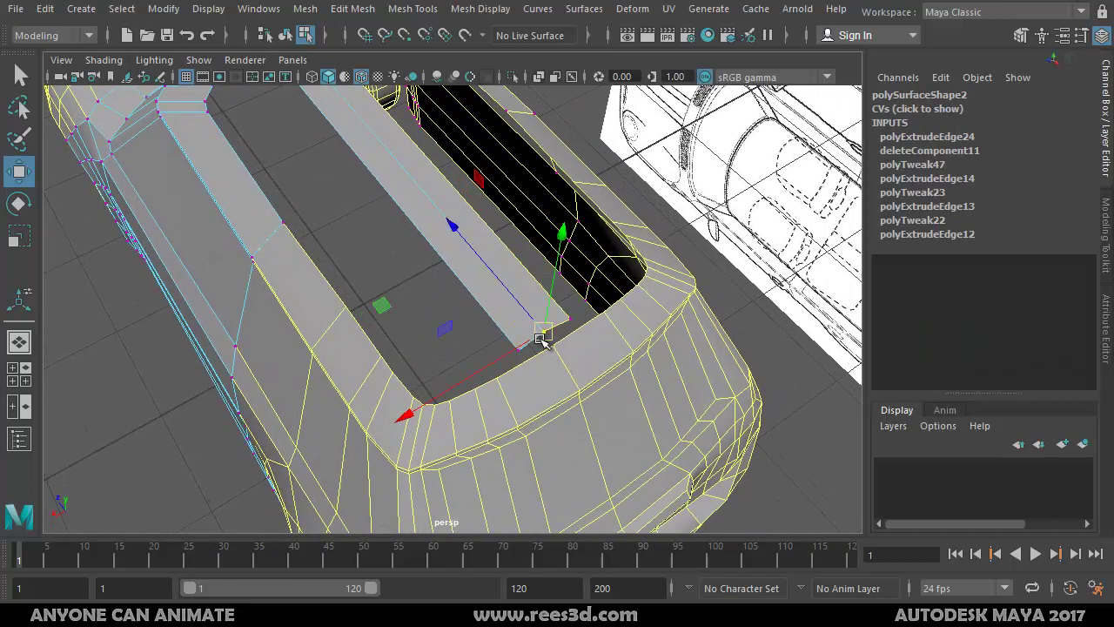
key("v")
left_click_drag(543, 332, 462, 401)
left_click(517, 351)
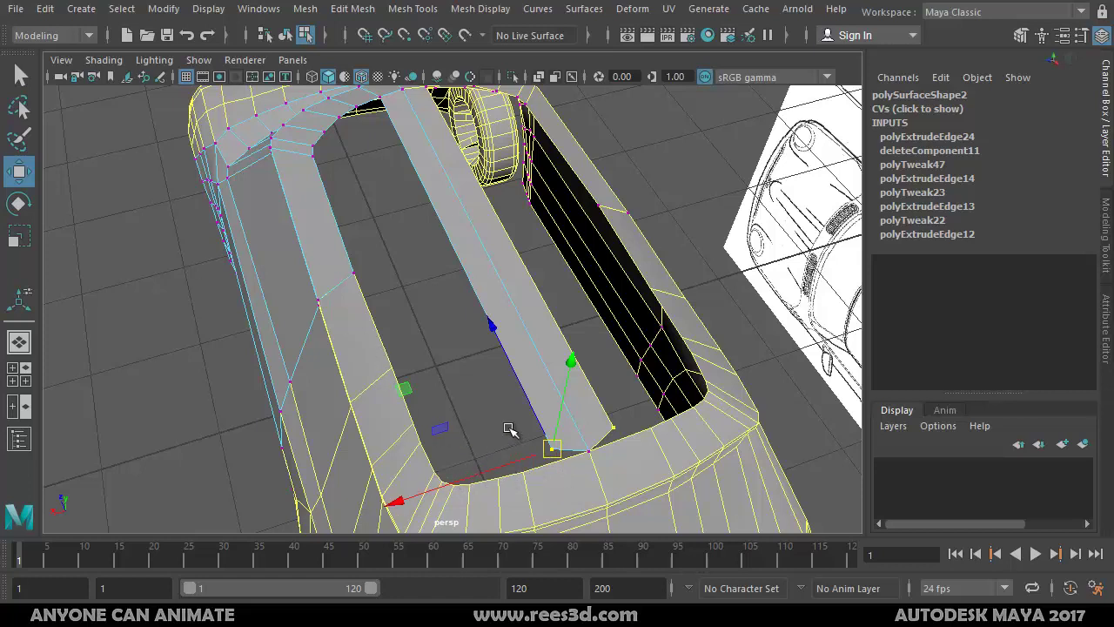
Step: Connect the ring of edges beside the car's rear centre line to add a vertical edge loop through roof and tailgate
left_click_drag(509, 429, 447, 462, "alt")
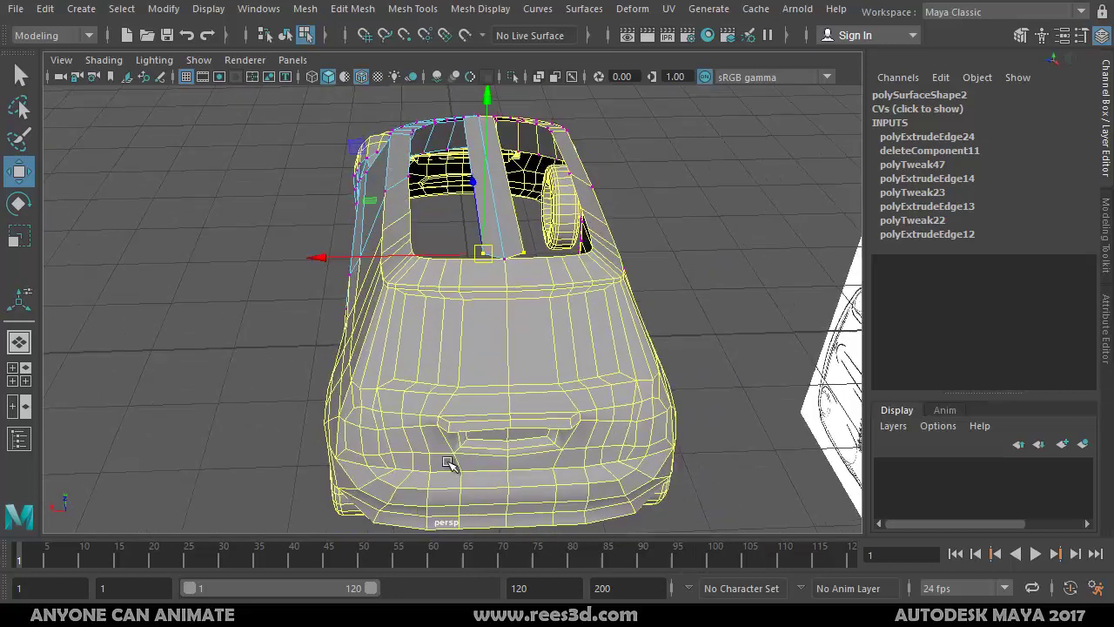
scroll(446, 462, "up", 2)
right_click_drag(508, 352, 506, 305)
left_click(485, 282)
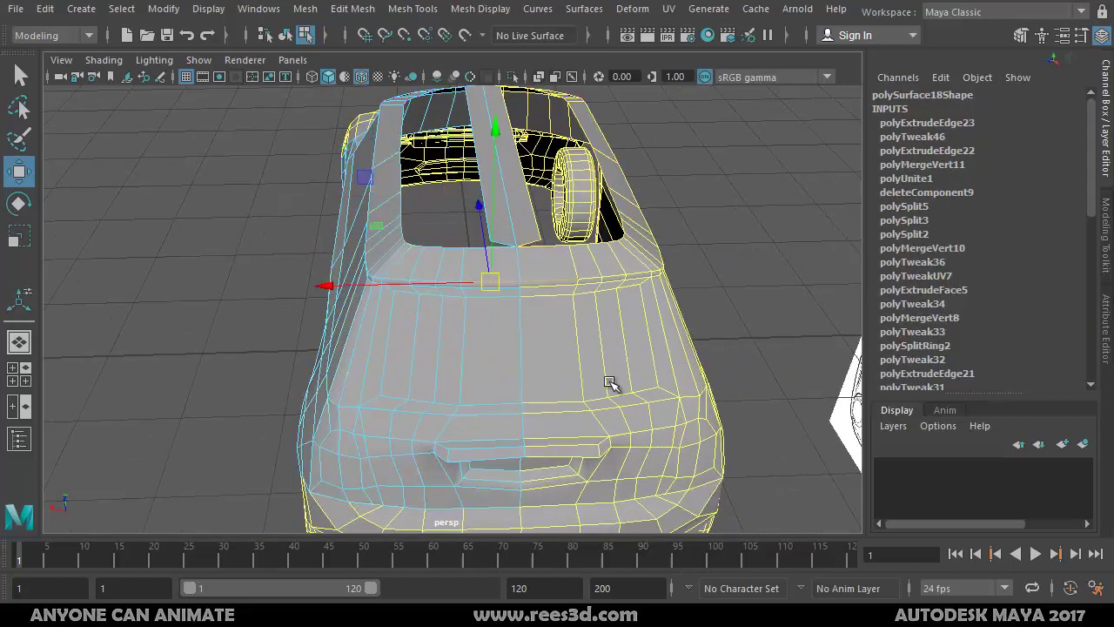
key("Up")
key("Down")
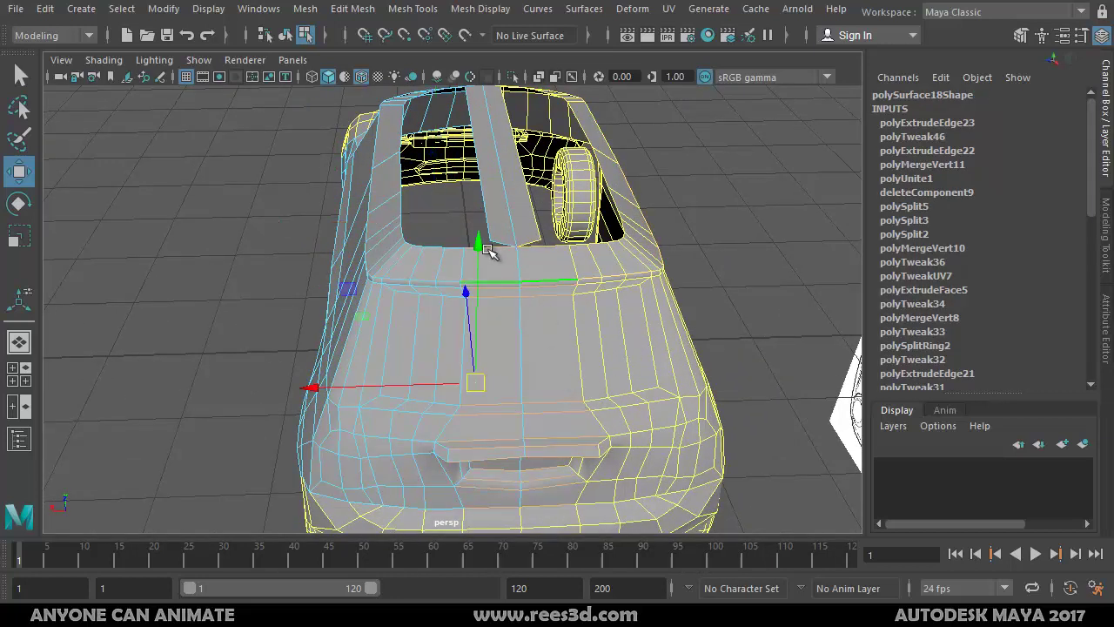
left_click(280, 293)
left_click(489, 282)
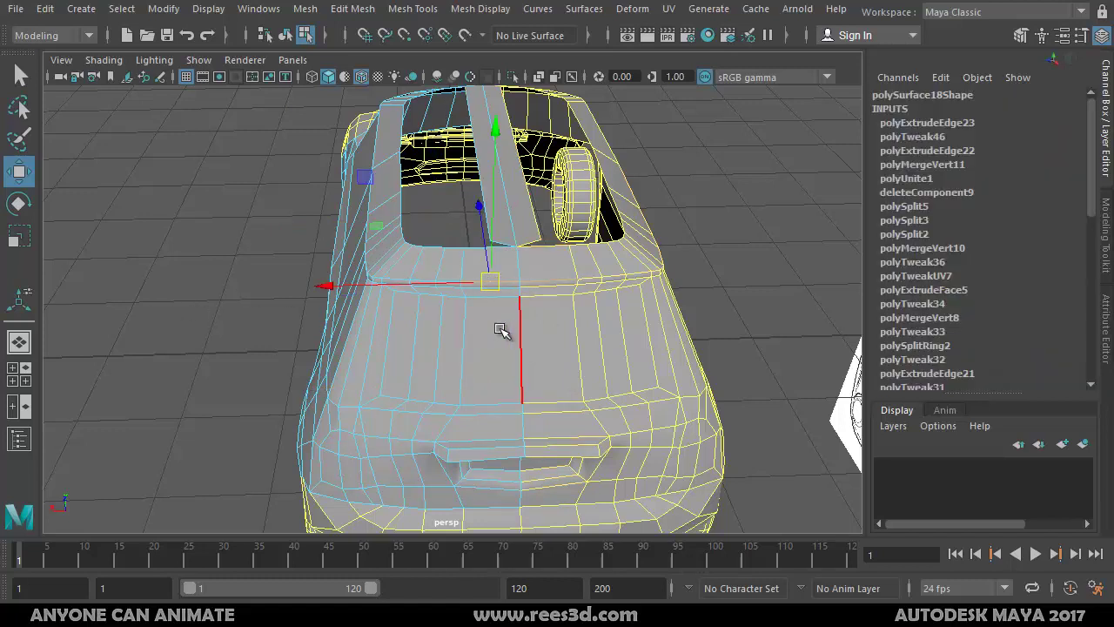
key("Up")
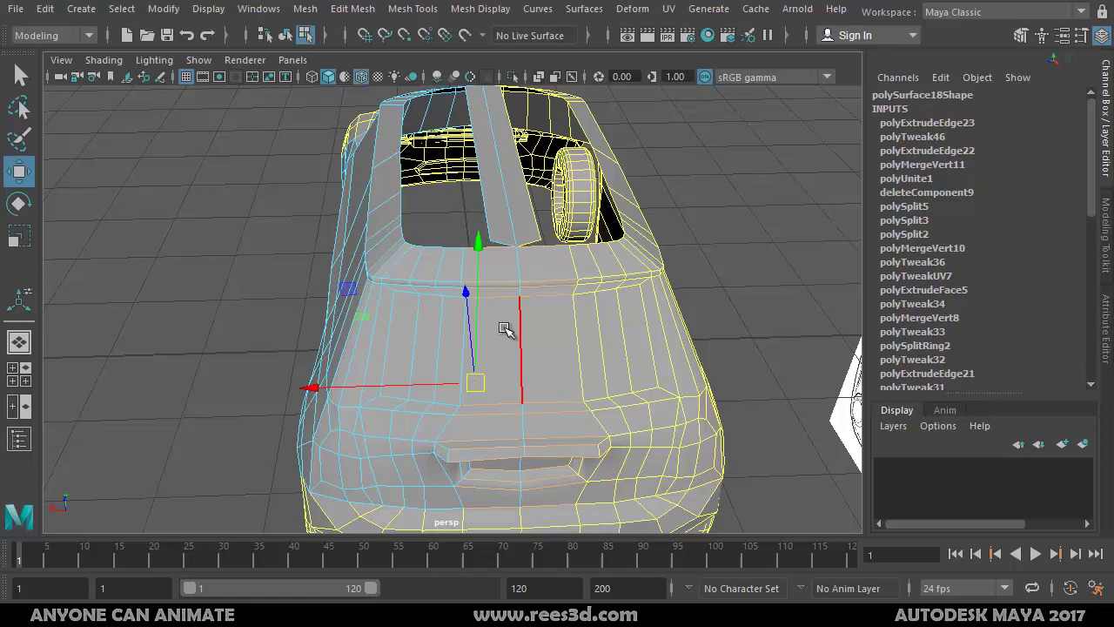
left_click_drag(535, 381, 555, 369, "alt")
left_click_drag(529, 462, 552, 266, "alt")
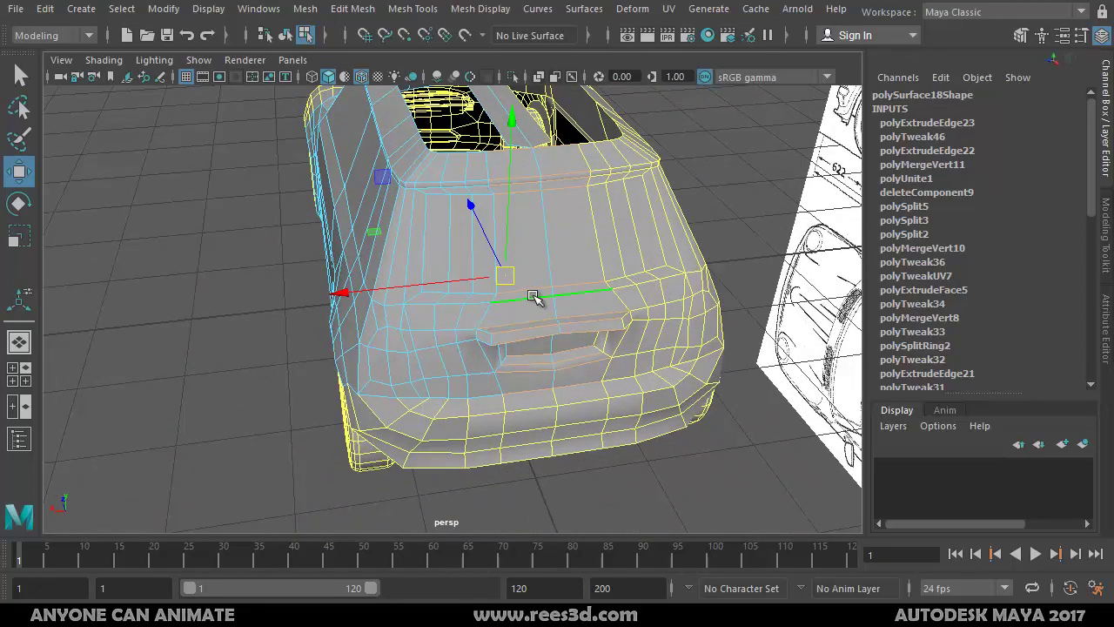
right_click_drag(520, 290, 490, 520, "shift")
Step: Snap the outer end vertex of the central roof strip onto the new loop's vertex on the rear roof's inner edge
left_click_drag(479, 318, 470, 396, "alt")
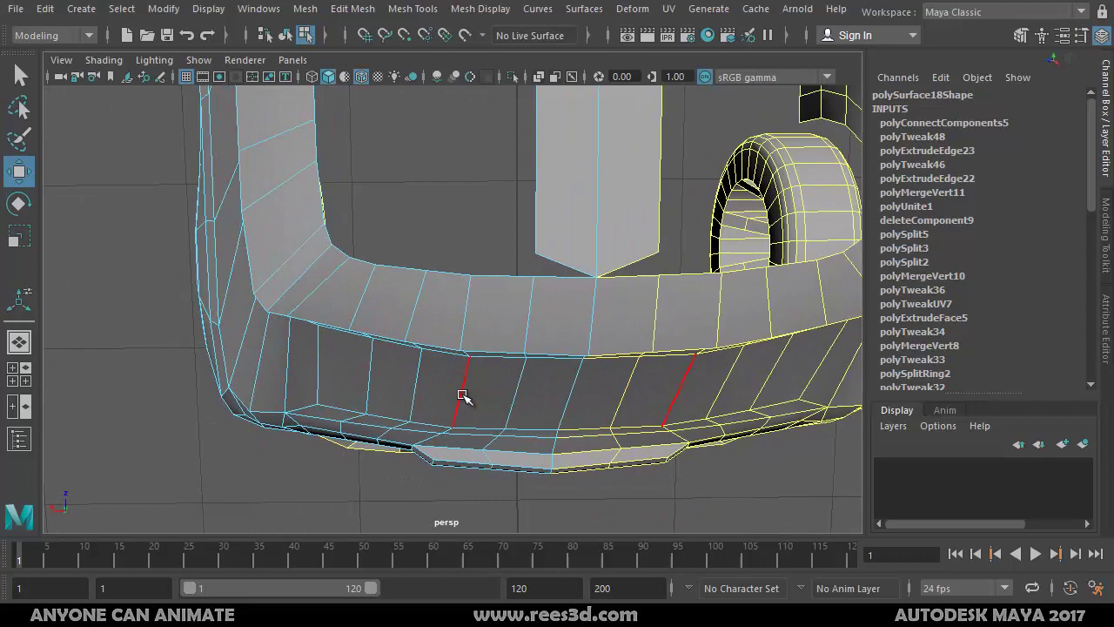
left_click_drag(518, 366, 488, 416, "alt")
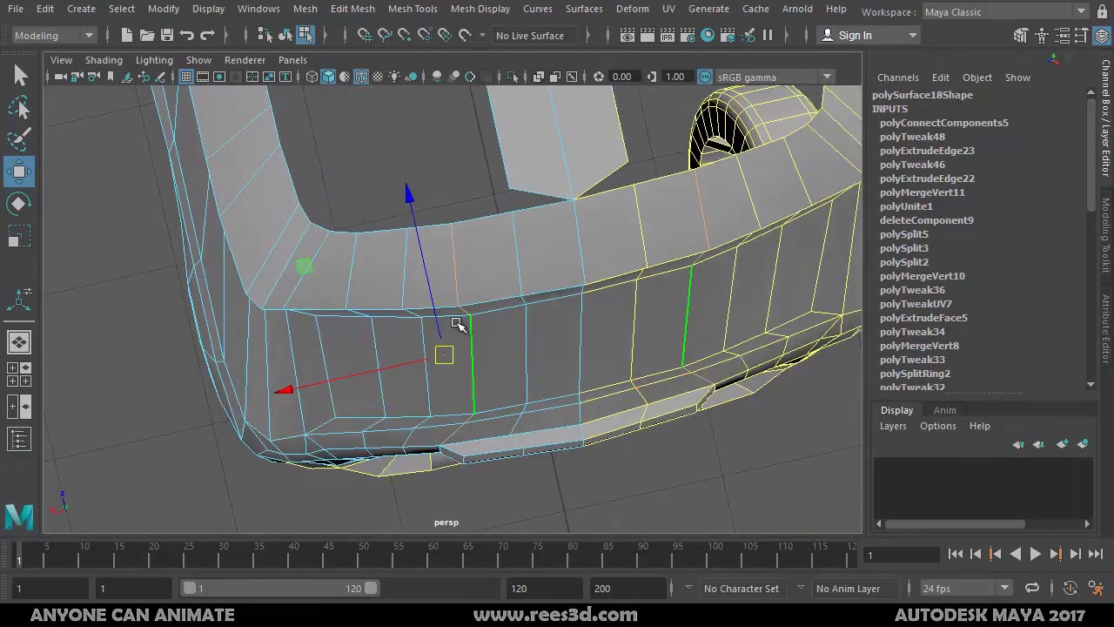
left_click_drag(435, 301, 397, 380)
left_click_drag(487, 320, 416, 319)
left_click(459, 347)
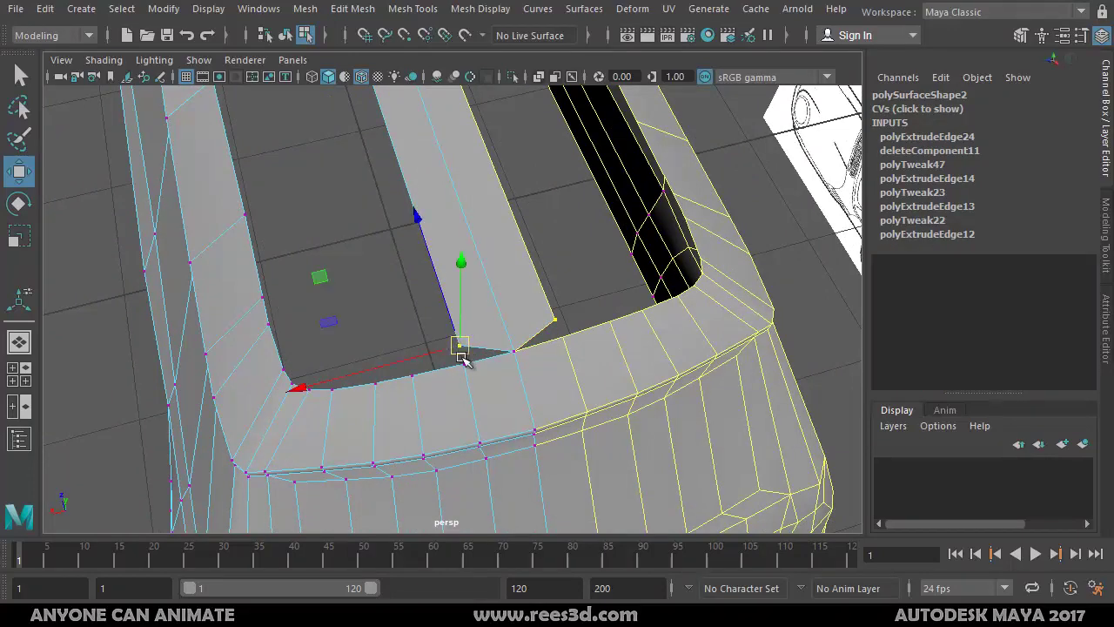
left_click_drag(460, 346, 401, 411, "alt")
Step: Extrude the front roof's inner edges beside the central strip and pull them back across the opening towards the rear roof
mouse_move(218, 260)
right_mouse_down()
mouse_move(219, 199)
mouse_move(209, 241)
right_mouse_up()
left_click(208, 241)
left_click(218, 247)
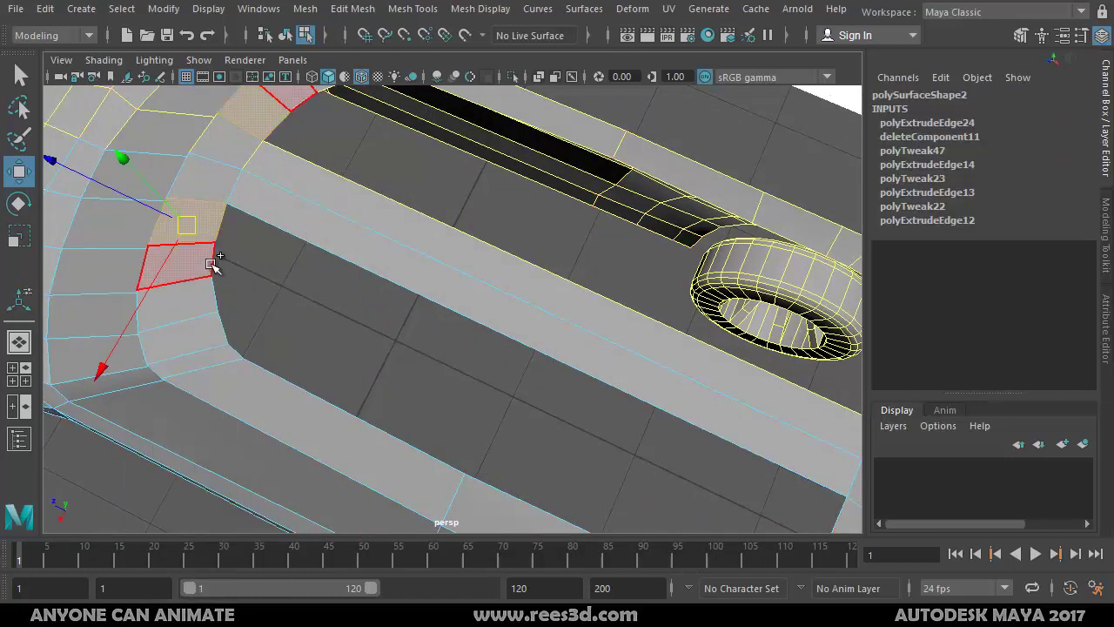
right_click_drag(214, 175, 215, 126)
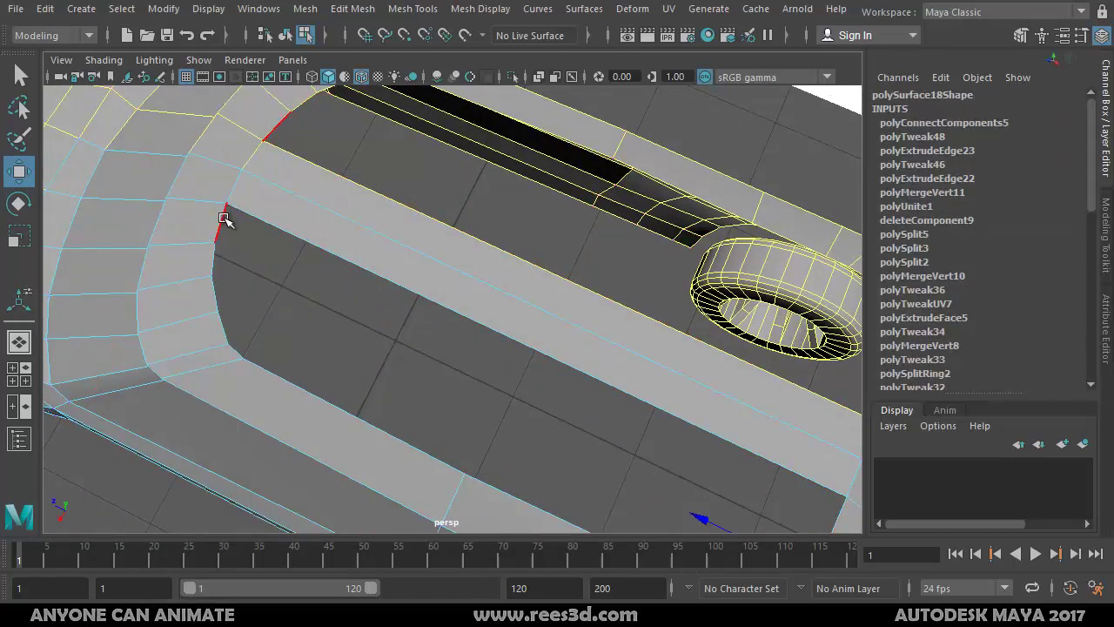
left_click(223, 218)
left_click(222, 315, "shift")
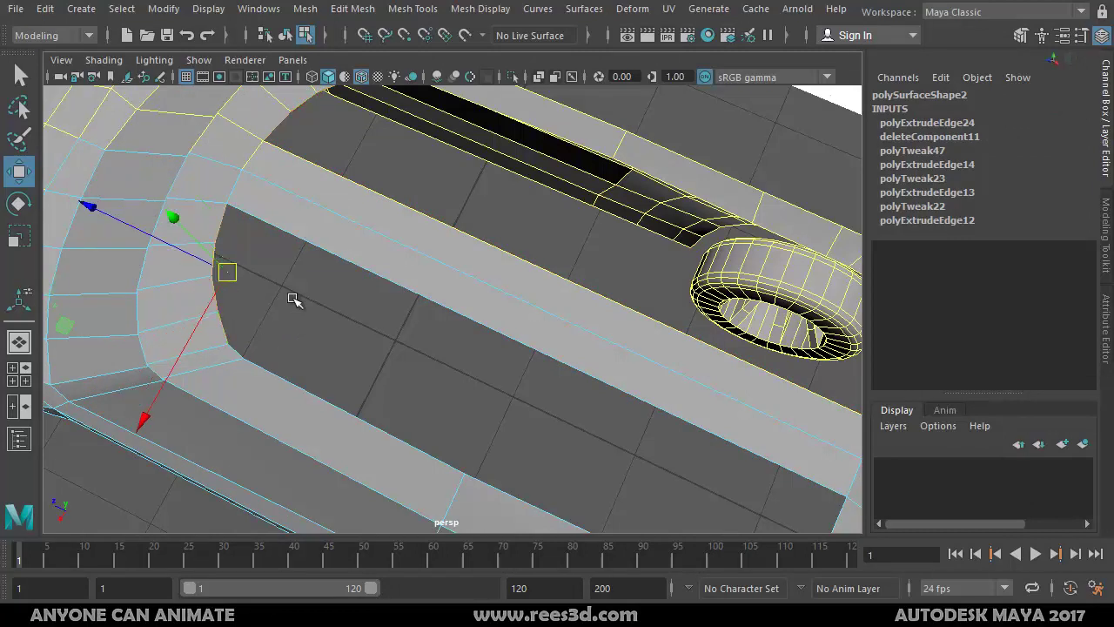
right_click_drag(292, 298, 293, 324, "shift")
scroll(324, 293, "down", 4)
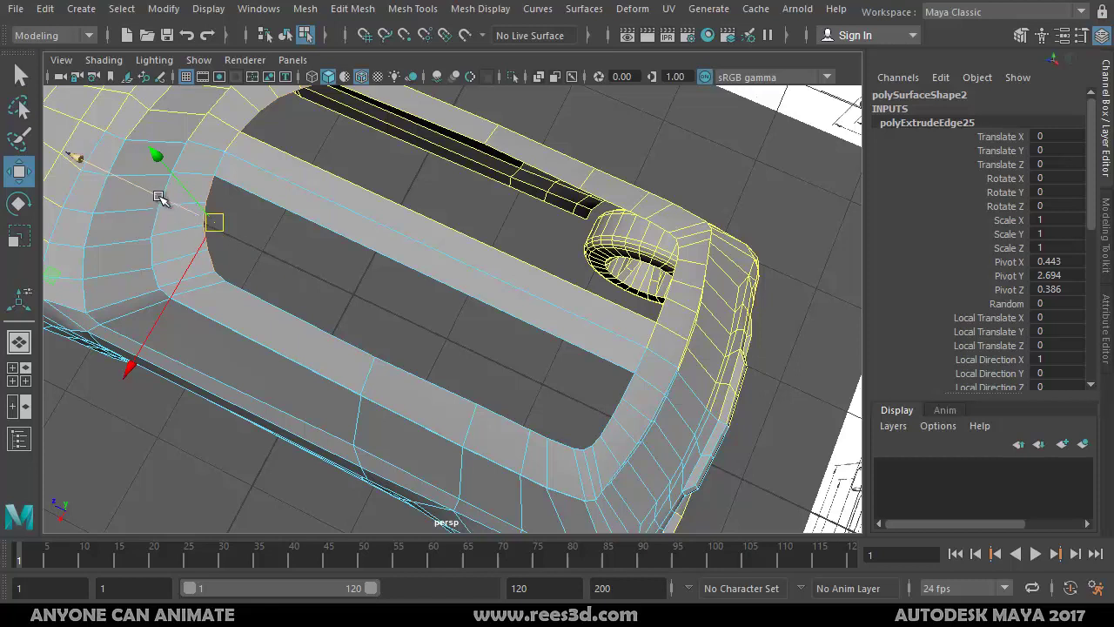
left_click_drag(158, 197, 545, 413)
Step: Snap the end vertices of the extruded roof strips one by one onto the matching vertices of the rear roof's inner edge
middle_click_drag(545, 413, 465, 385, "alt")
right_click_drag(465, 386, 564, 403, "alt")
middle_click_drag(565, 403, 510, 392, "alt")
right_click_drag(422, 313, 363, 304)
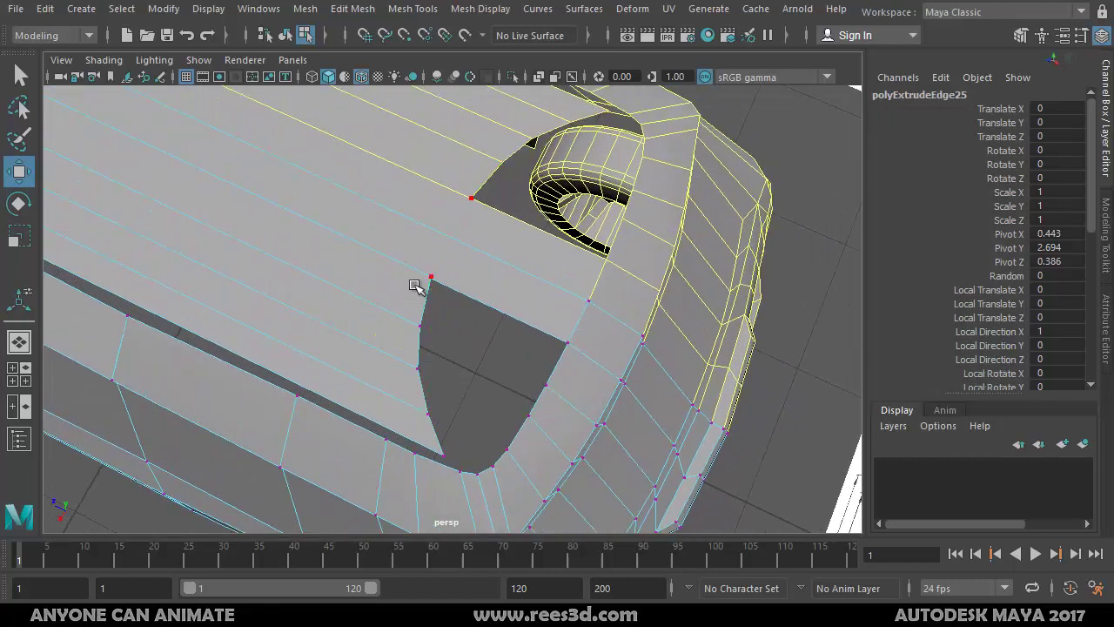
left_click(415, 286)
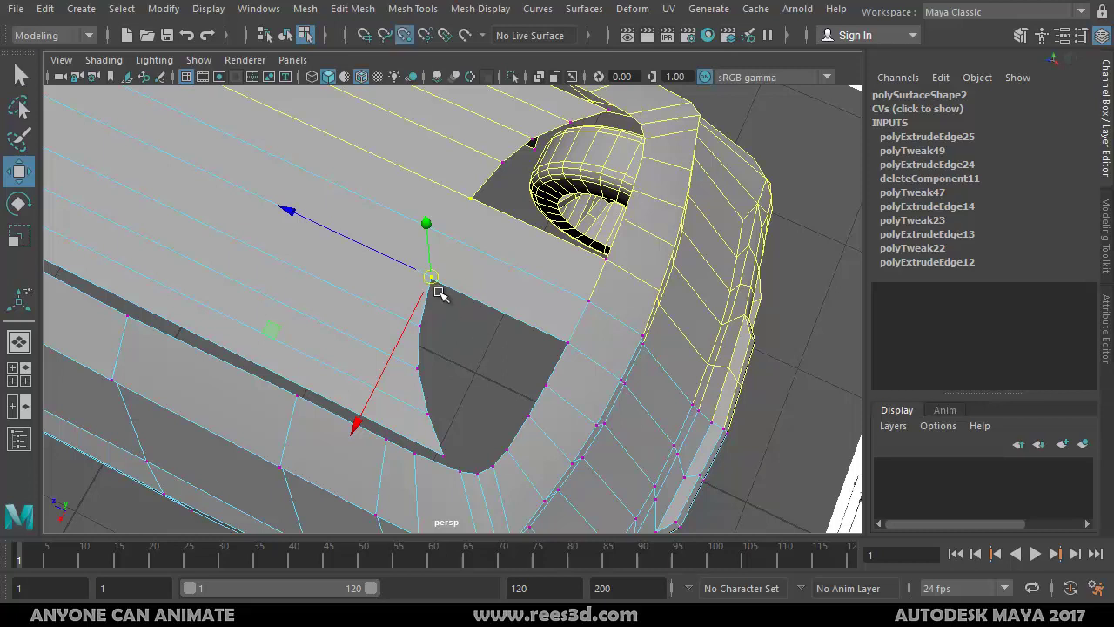
left_click_drag(537, 340, 544, 340)
left_click(425, 328)
key("v")
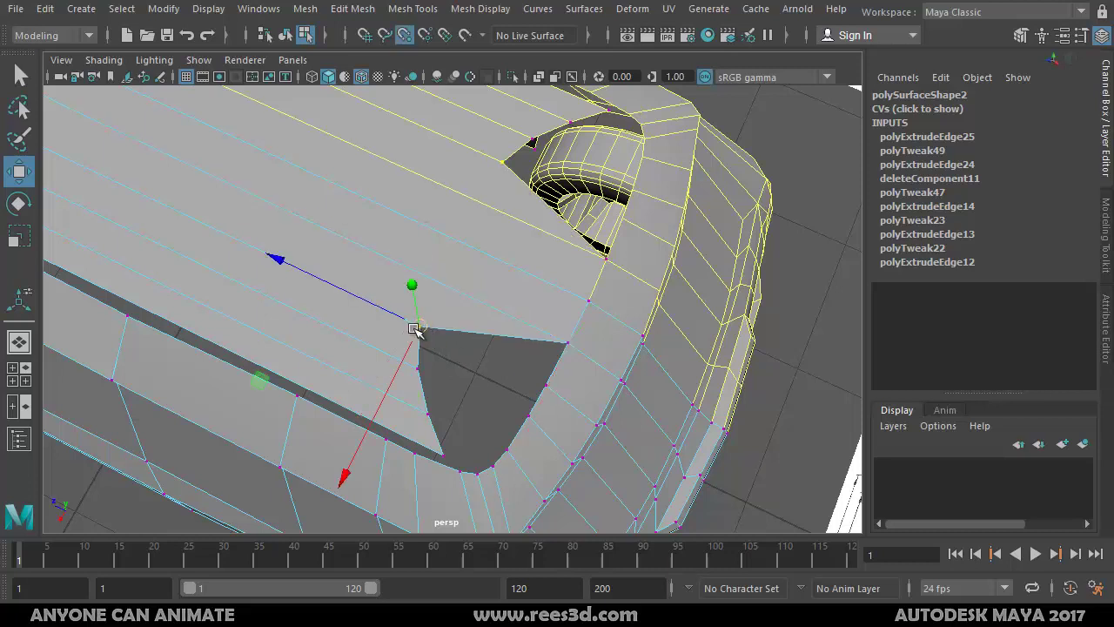
left_click_drag(421, 328, 550, 377)
middle_click_drag(419, 383, 498, 473)
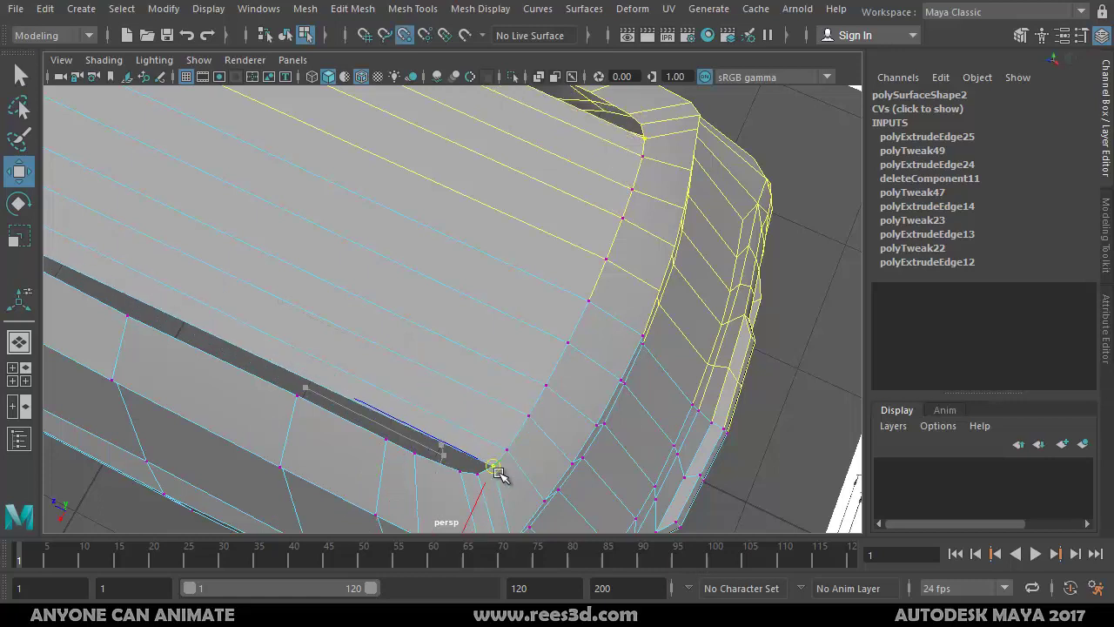
Step: Extrude the short front corner edge beside the remaining side gap and pull it back along the gap to the rear roof
left_click_drag(592, 496, 483, 400, "alt")
right_click_drag(484, 400, 564, 415, "alt")
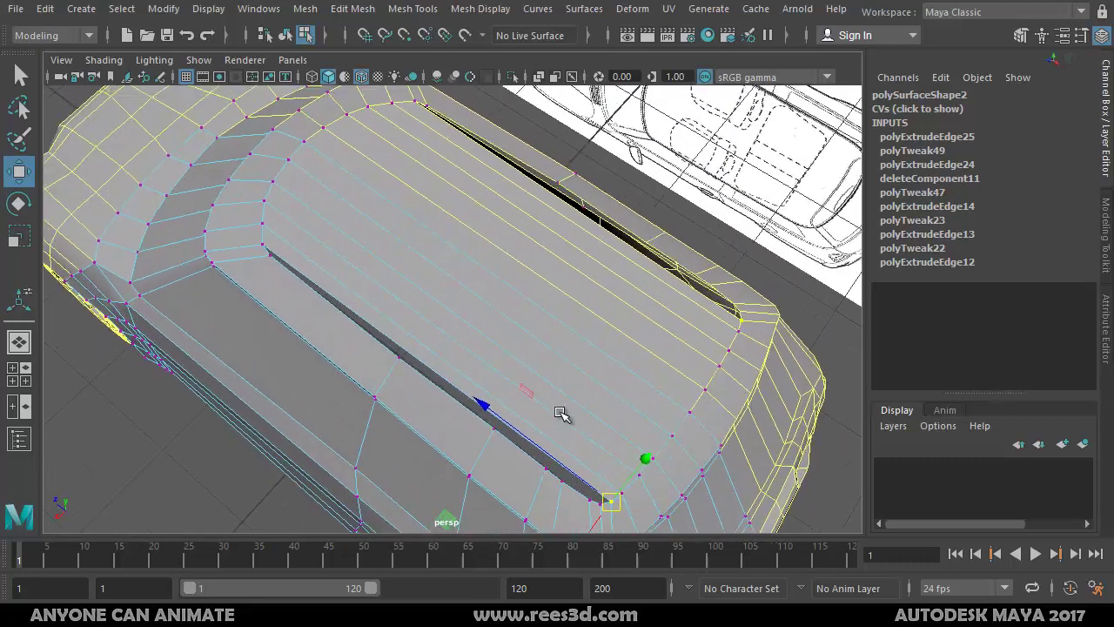
middle_click_drag(528, 354, 523, 340, "alt")
left_click_drag(523, 340, 427, 398, "alt")
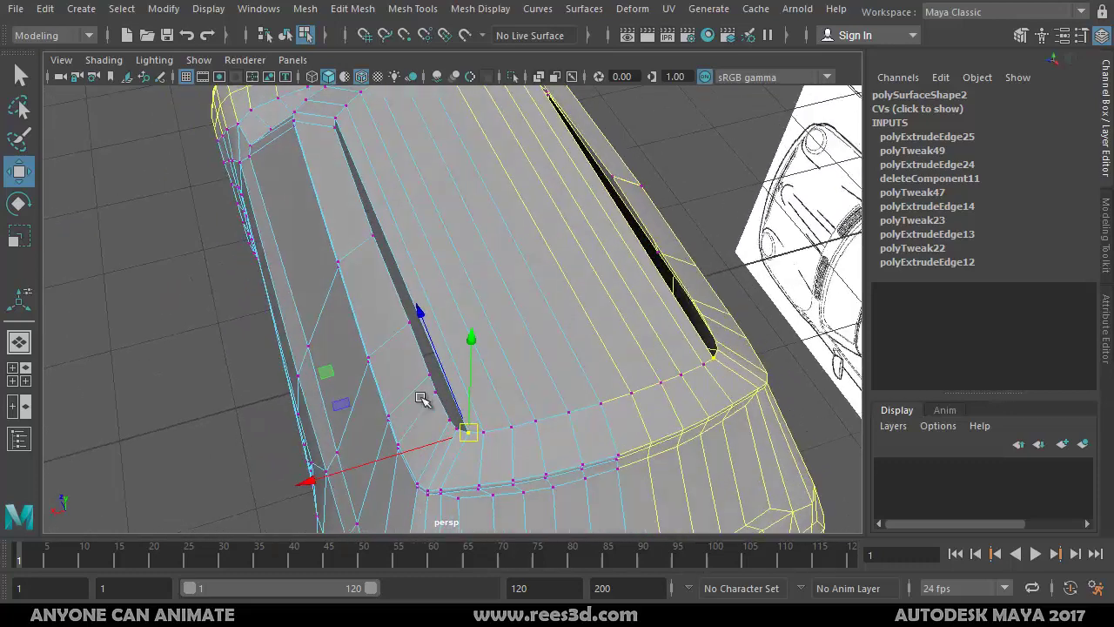
middle_click_drag(427, 398, 514, 434, "alt")
left_click_drag(514, 434, 399, 462, "alt")
left_click_drag(614, 484, 500, 449, "alt")
right_click_drag(137, 458, 137, 364)
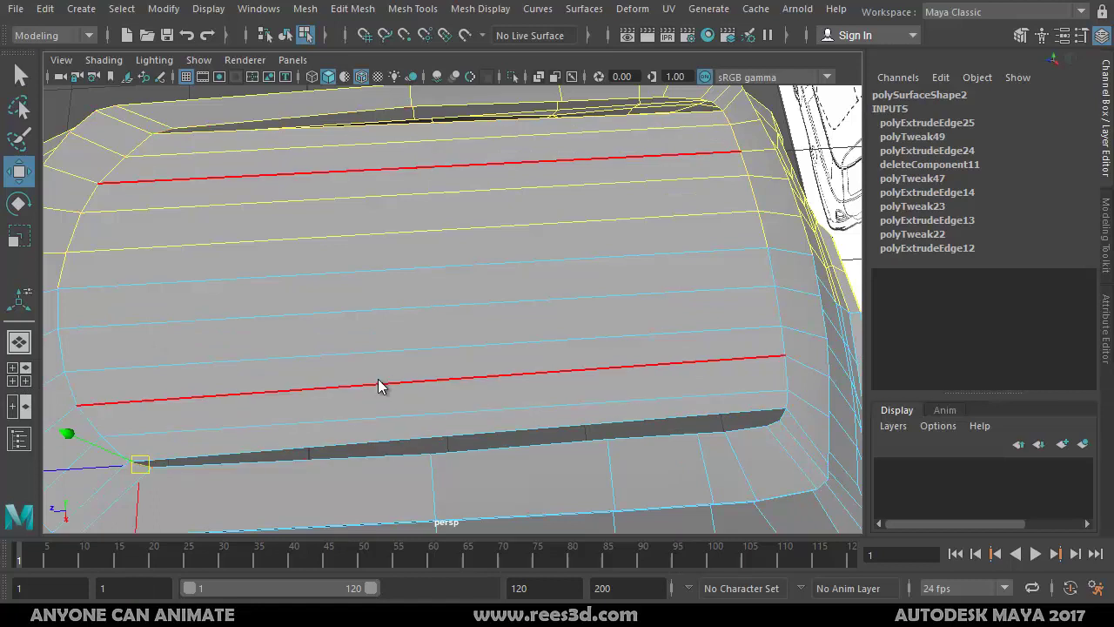
right_click_drag(380, 385, 378, 426, "shift")
key("w")
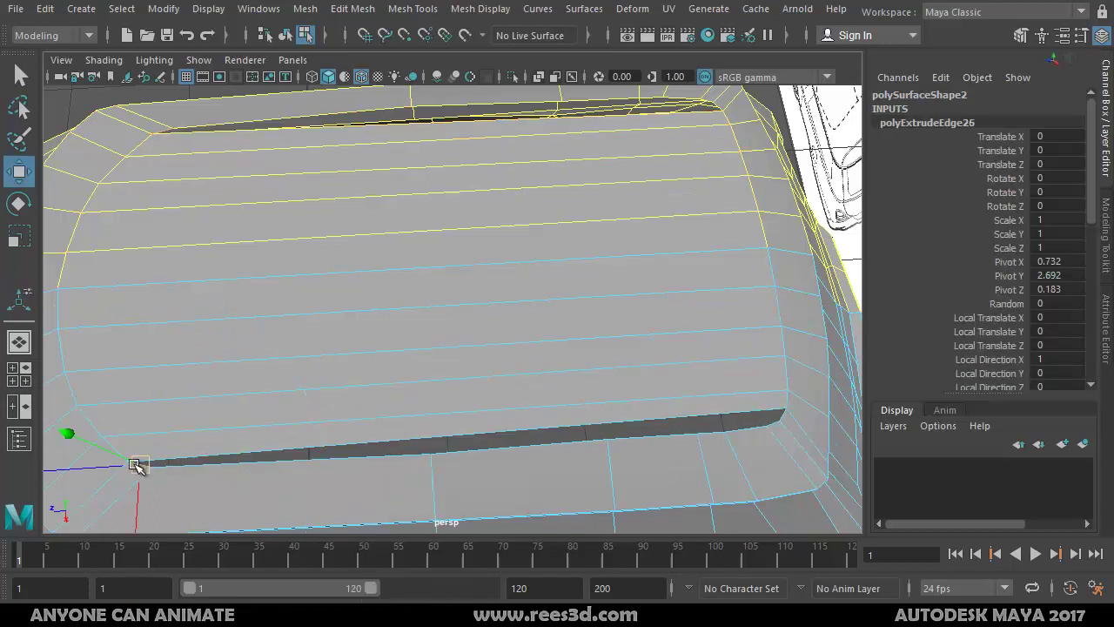
left_click_drag(135, 464, 738, 419)
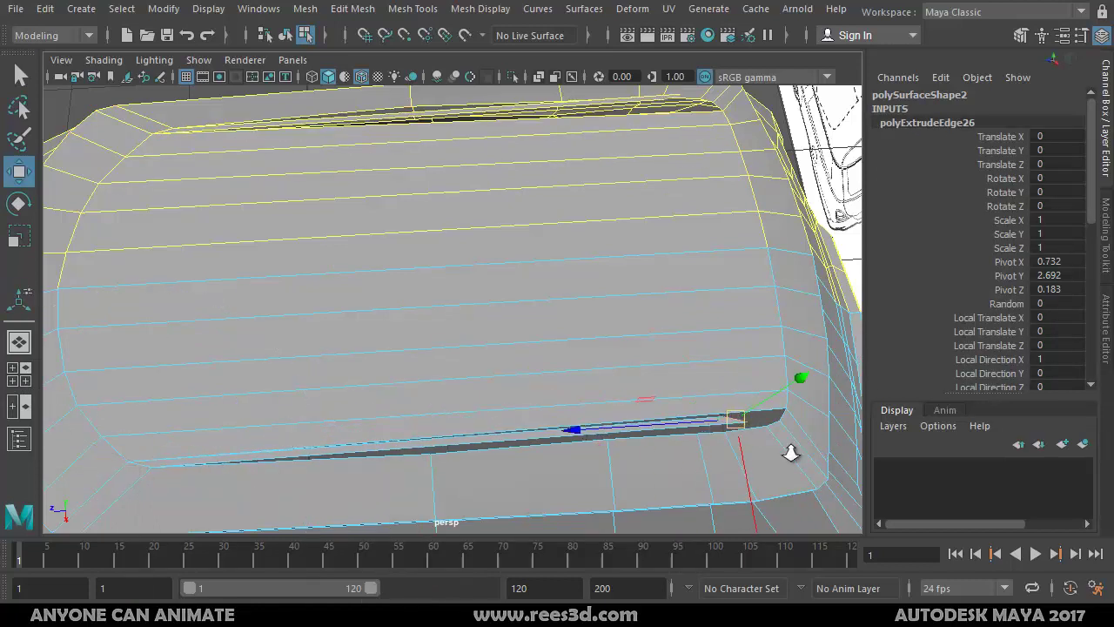
Step: Snap both end vertices of the narrow side strip onto the rear roof's corner vertices
right_click_drag(790, 453, 809, 470, "alt")
middle_click_drag(681, 403, 349, 327, "alt")
left_click_drag(505, 356, 447, 368, "alt")
right_click_drag(448, 369, 490, 385, "alt")
left_click_drag(490, 386, 462, 423, "alt")
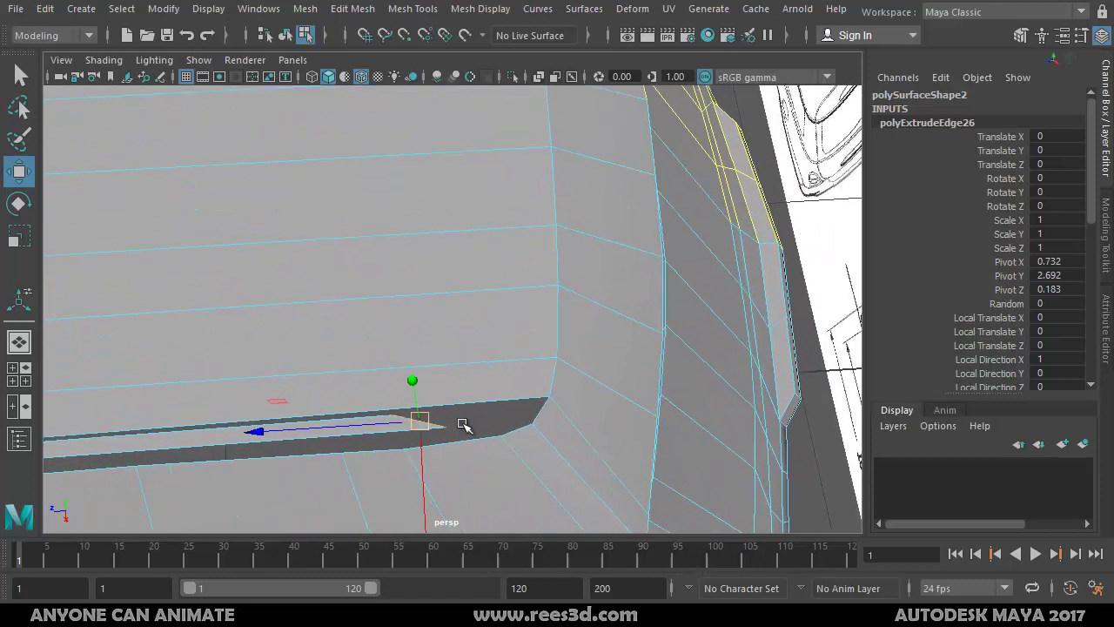
right_click_drag(367, 422, 323, 422)
left_click(394, 417)
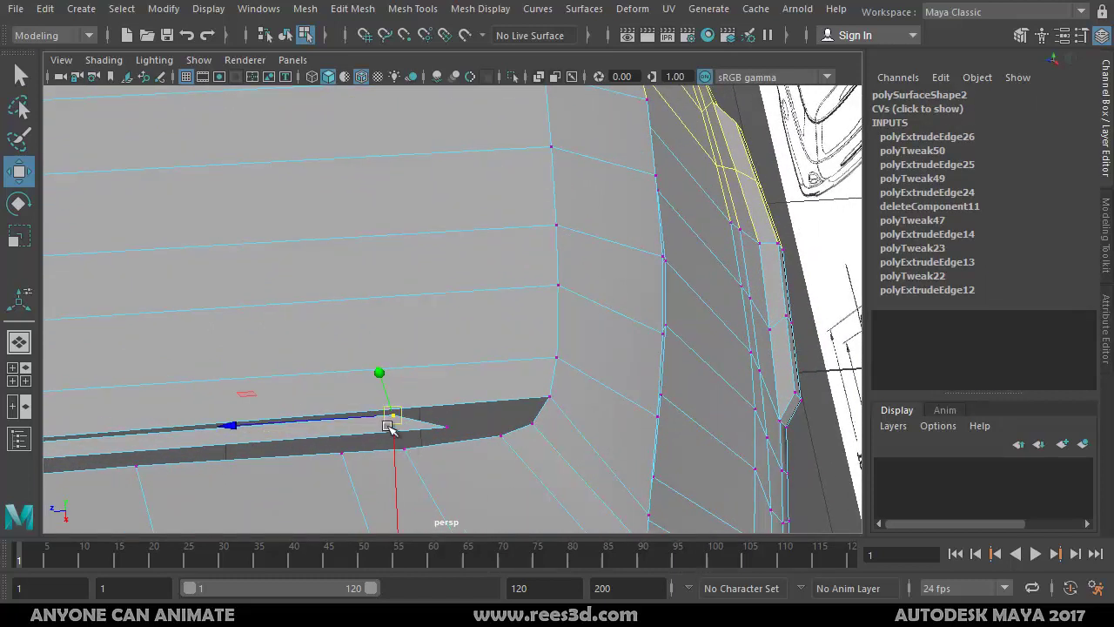
left_click_drag(392, 413, 560, 402)
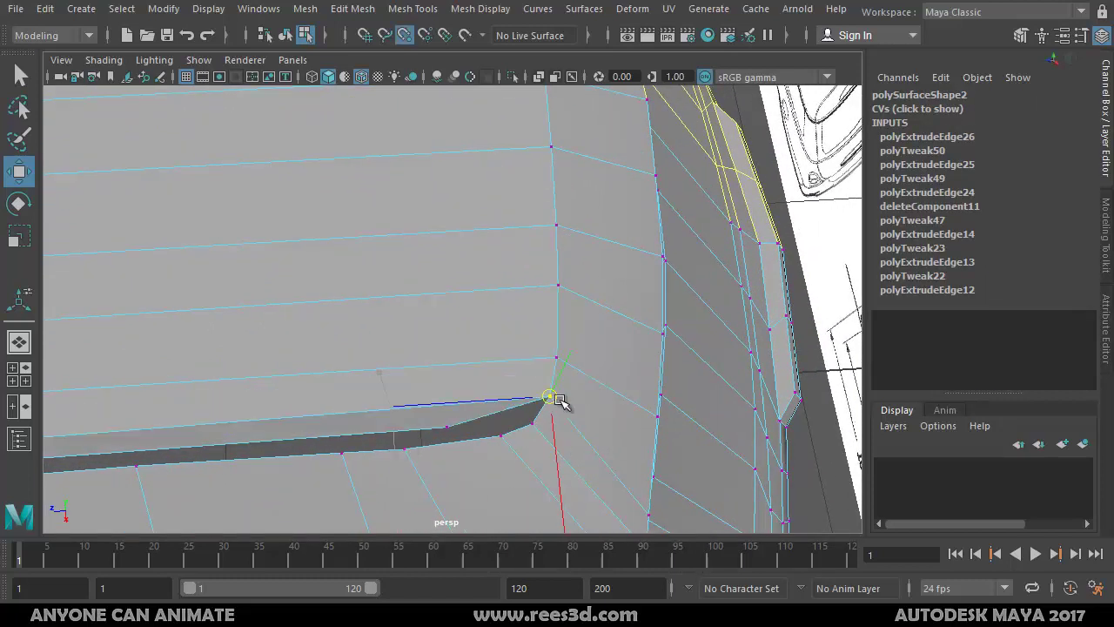
key("v")
left_click_drag(457, 444, 514, 370)
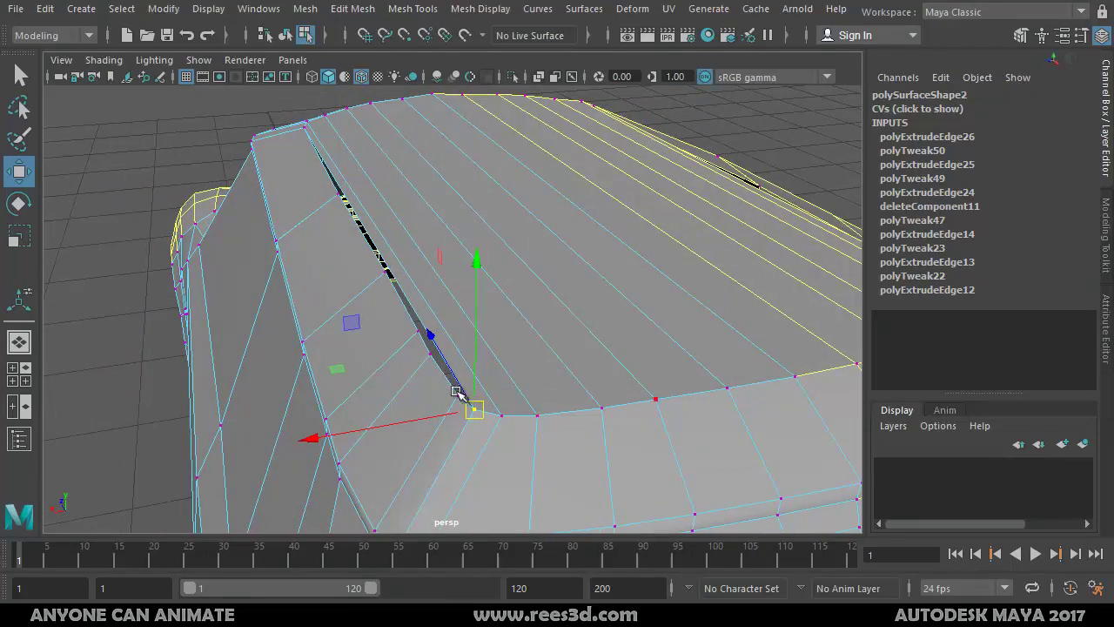
Step: Examine the bridged roof and the remaining side gap from several angles around the car
left_click_drag(456, 393, 549, 351, "alt")
right_click_drag(548, 352, 338, 345, "alt")
middle_click_drag(338, 345, 410, 301, "alt")
left_click_drag(410, 301, 475, 318, "alt")
right_click_drag(470, 315, 458, 384)
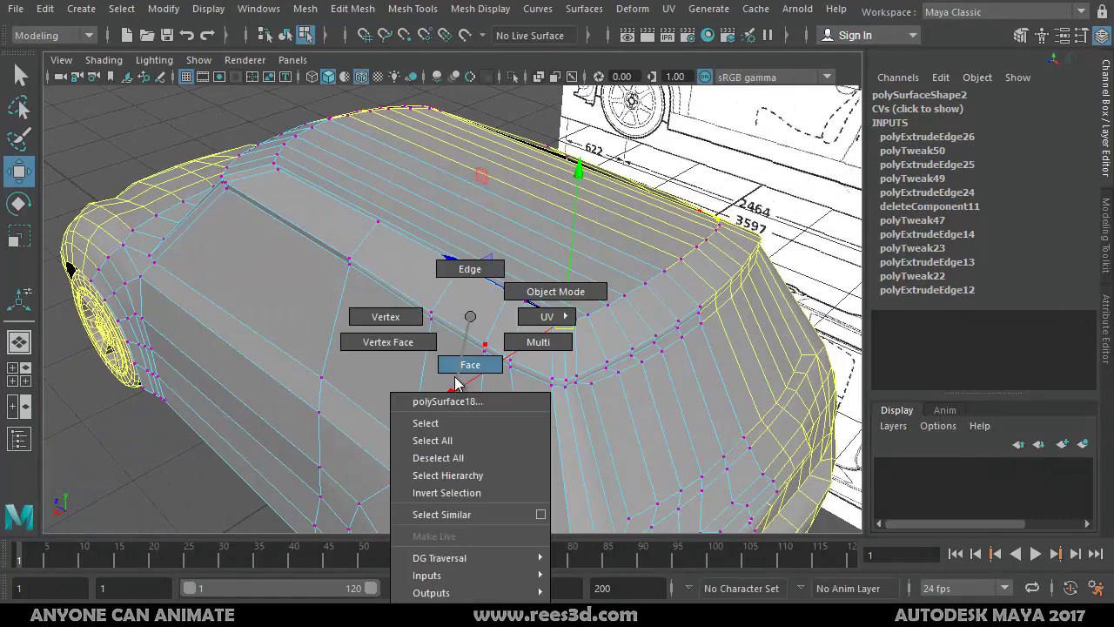
left_click(430, 423)
left_click_drag(430, 423, 429, 315, "alt")
right_click_drag(430, 315, 383, 312)
right_click_drag(416, 207, 369, 210)
left_click_drag(418, 326, 505, 305, "alt")
right_click_drag(505, 304, 532, 341, "alt")
left_click_drag(531, 341, 320, 402, "alt")
right_click_drag(414, 373, 484, 373, "alt")
middle_click_drag(484, 372, 500, 435, "alt")
left_click_drag(499, 435, 461, 423, "alt")
right_click_drag(489, 367, 490, 418)
Step: Select the front and rear pieces of the car body half and combine them into one mesh
left_click(475, 485)
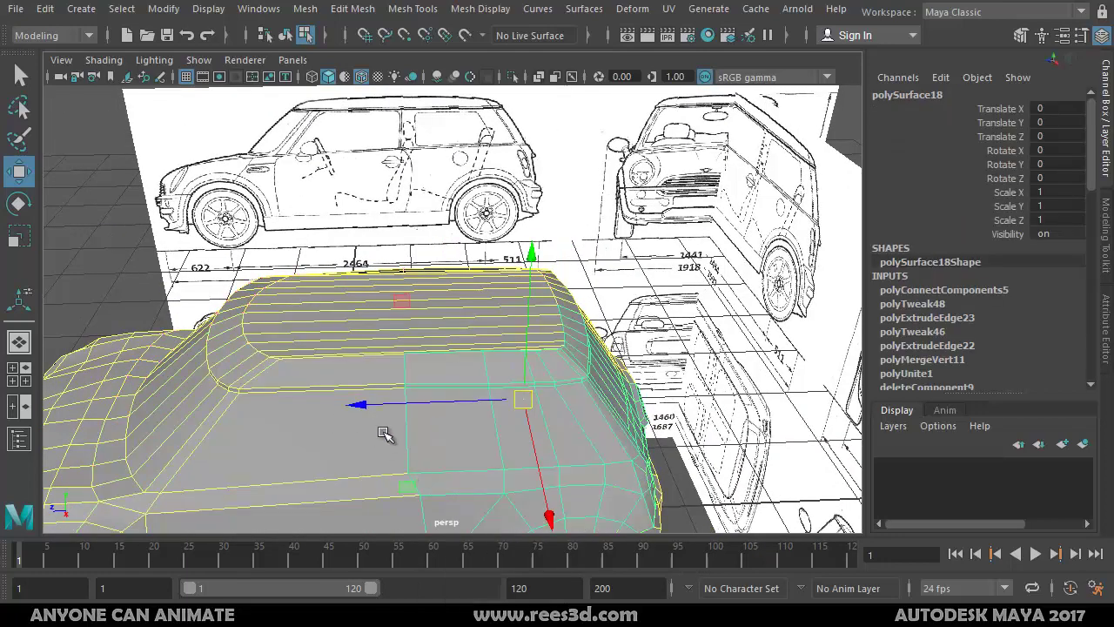
right_click_drag(307, 432, 235, 432)
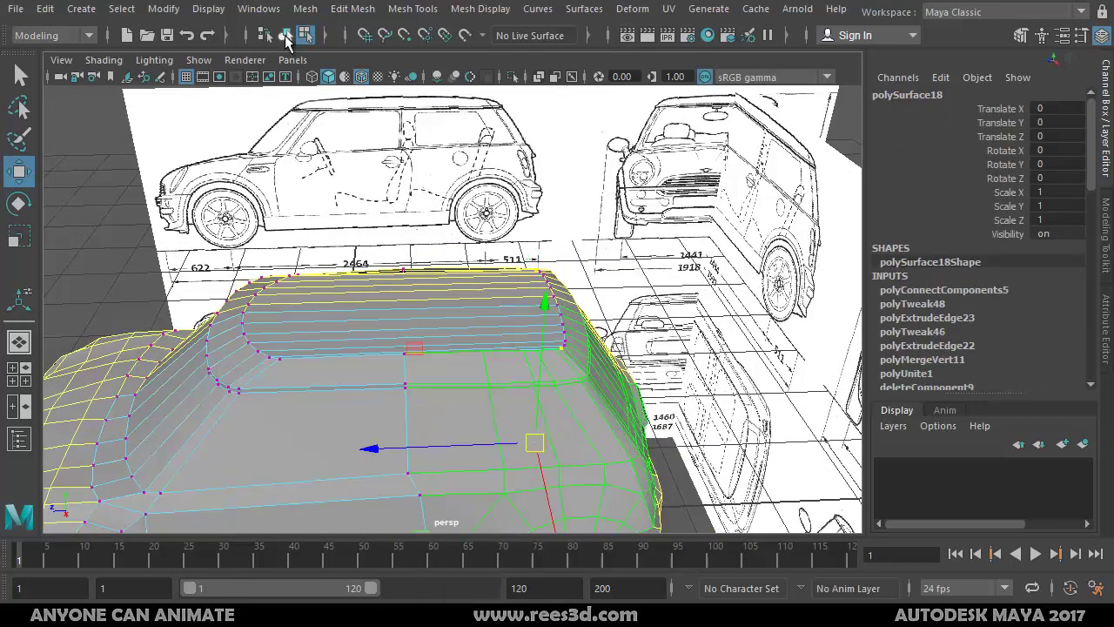
left_click(286, 36)
left_click_drag(599, 496, 488, 366, "alt")
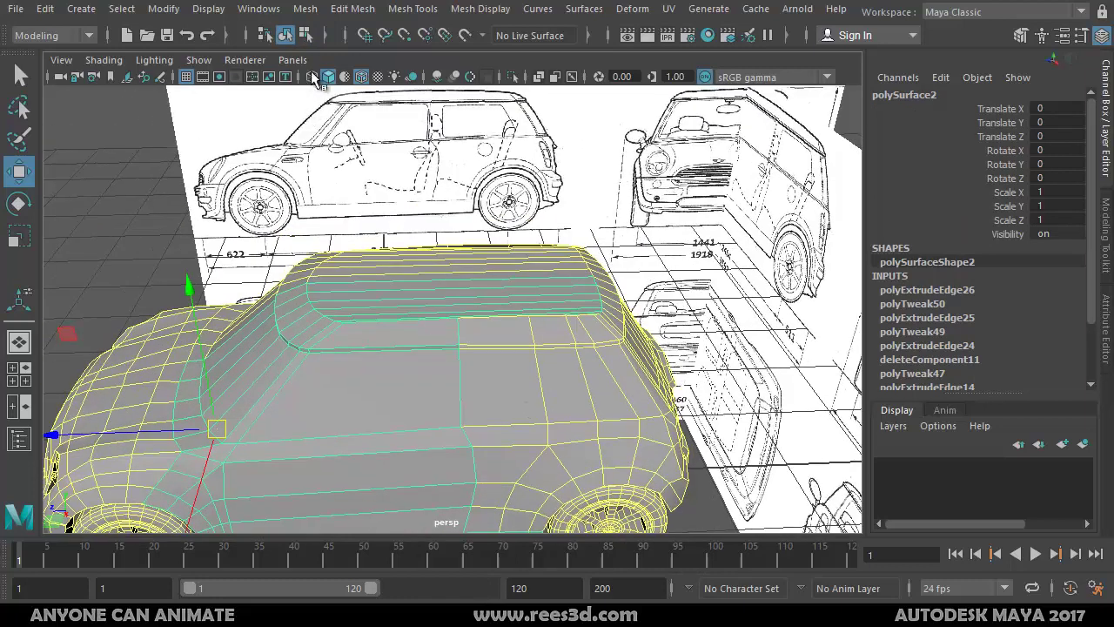
left_click(610, 409, "shift")
left_click_drag(485, 461, 545, 340, "alt")
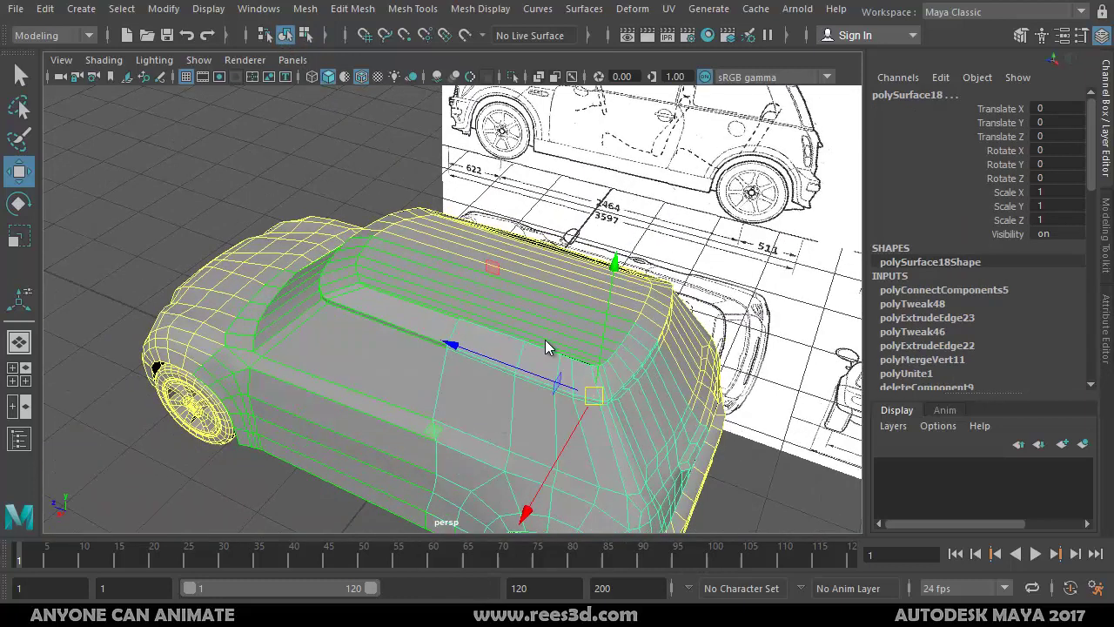
right_click_drag(545, 340, 522, 622, "shift")
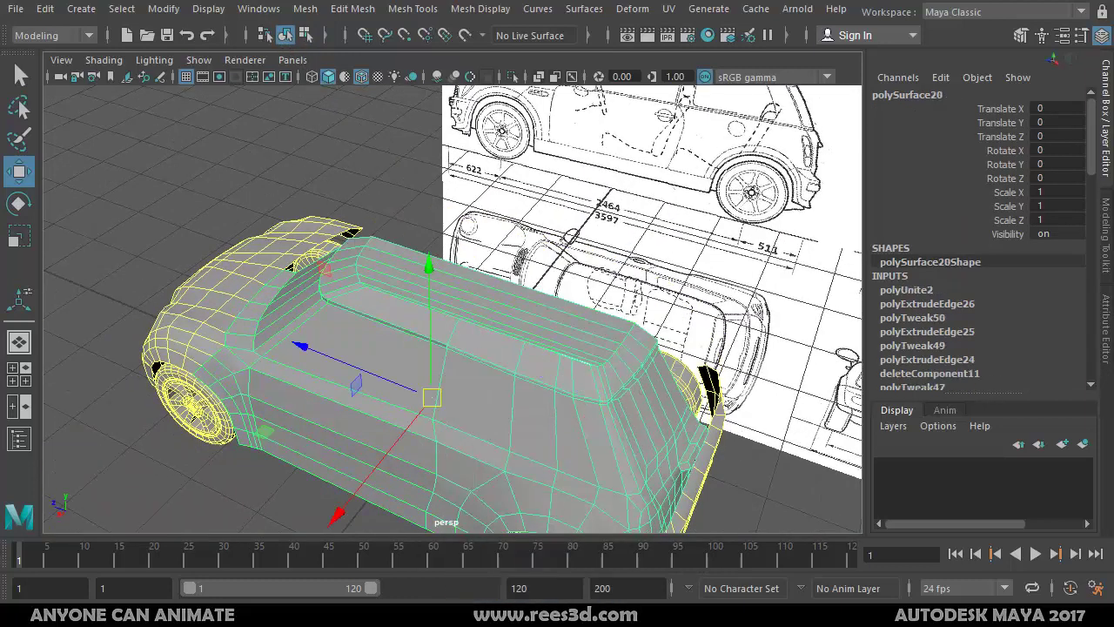
Step: Delete the construction history of the combined body half
middle_click_drag(564, 431, 475, 398, "alt")
left_click_drag(475, 398, 425, 370, "alt")
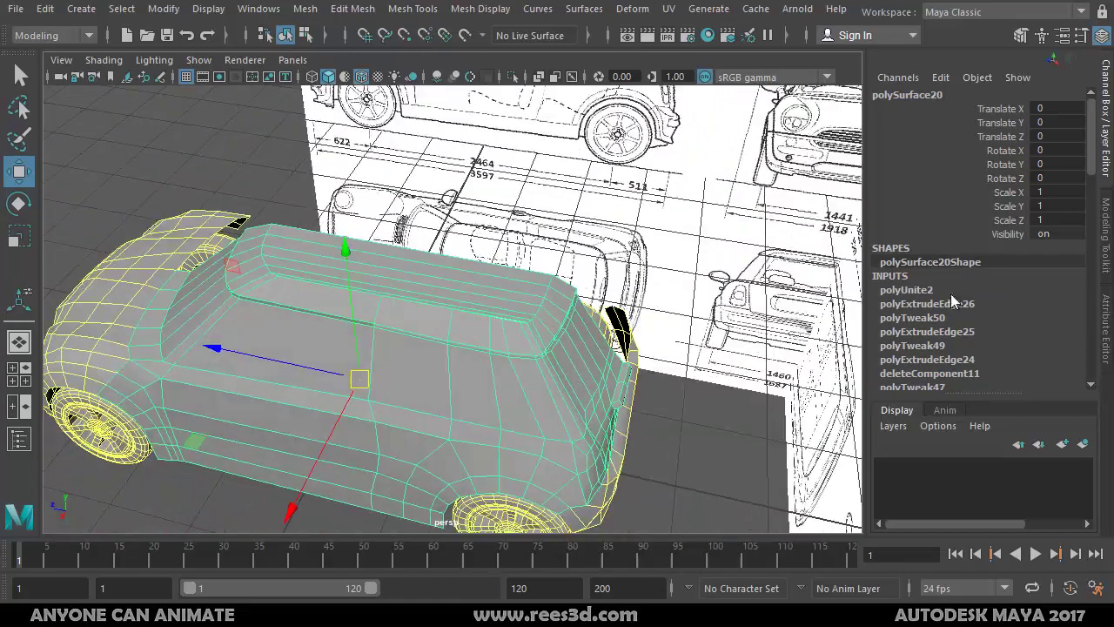
left_click(80, 9)
mouse_move(52, 11)
mouse_move(103, 224)
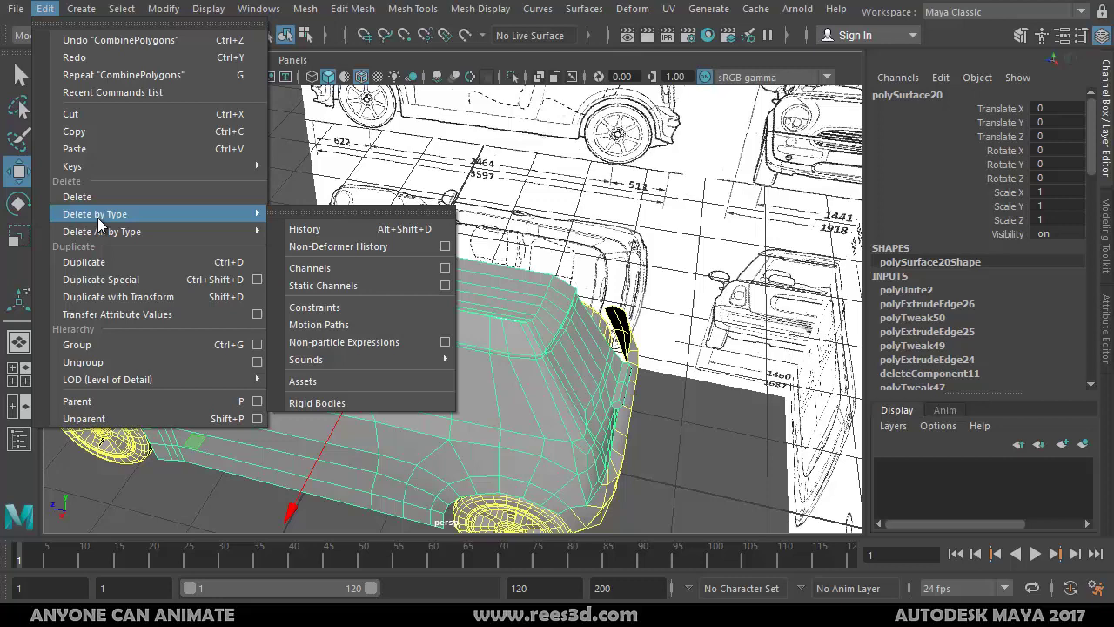
left_click(330, 228)
left_click_drag(492, 349, 431, 363, "alt")
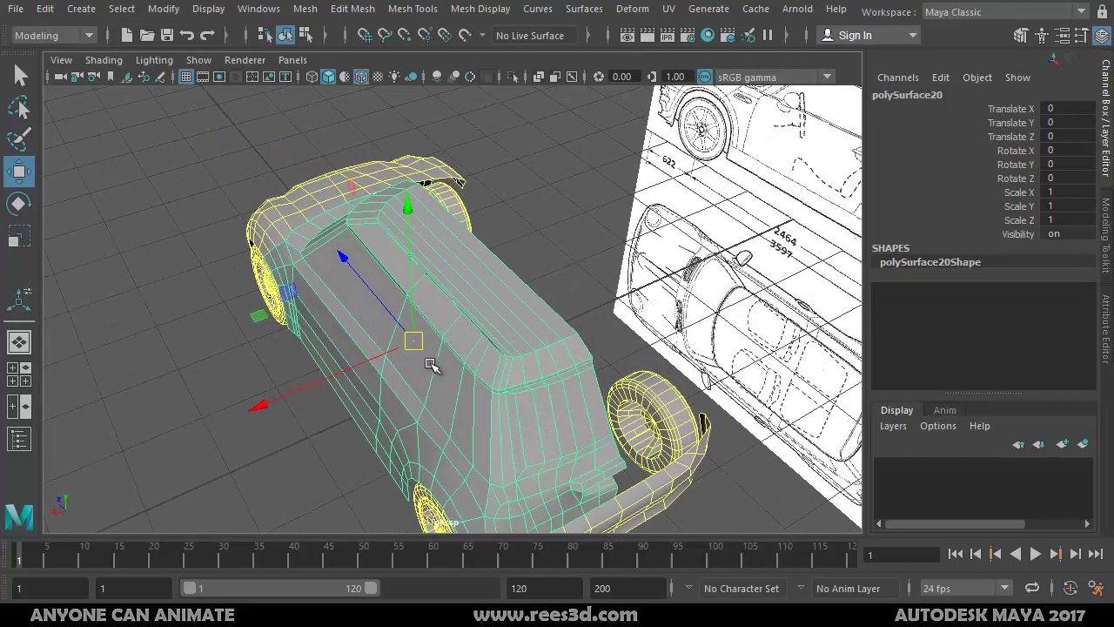
Step: Try to mirror the body half with Duplicate Special at an X scale of -1
left_click(54, 10)
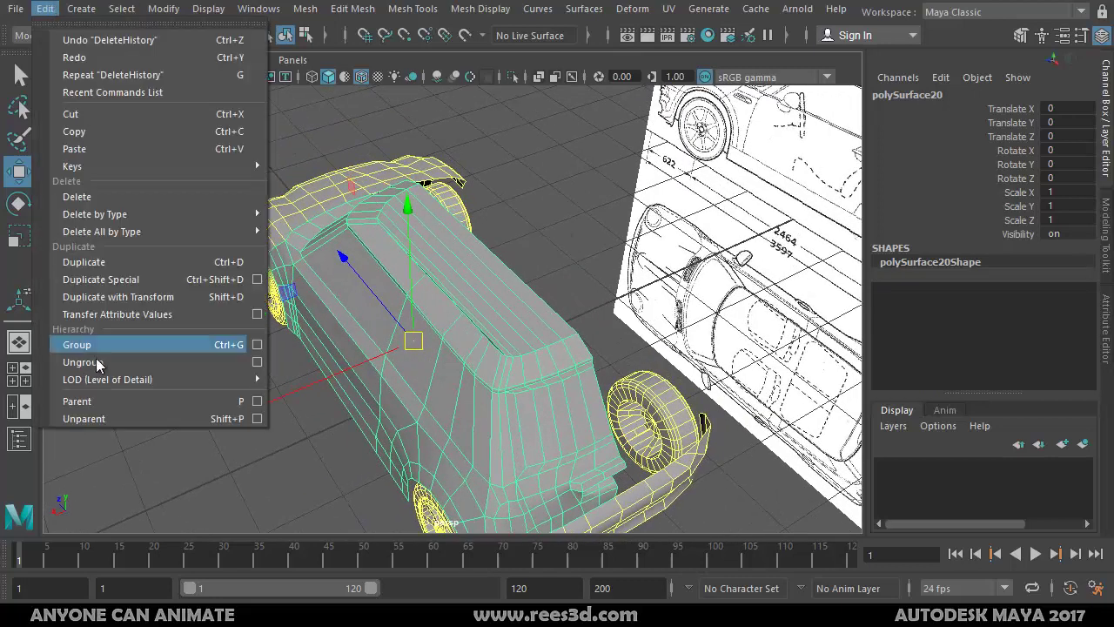
left_click(113, 282)
left_click_drag(478, 344, 512, 394, "alt")
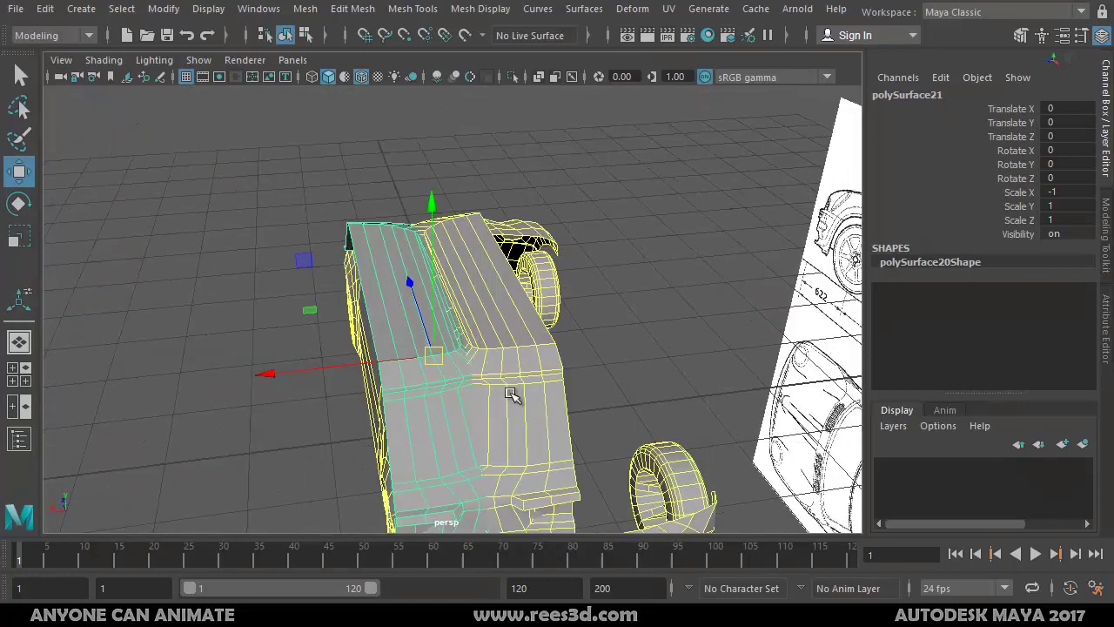
left_click(512, 395)
left_click_drag(590, 416, 557, 359, "alt")
left_click(556, 361)
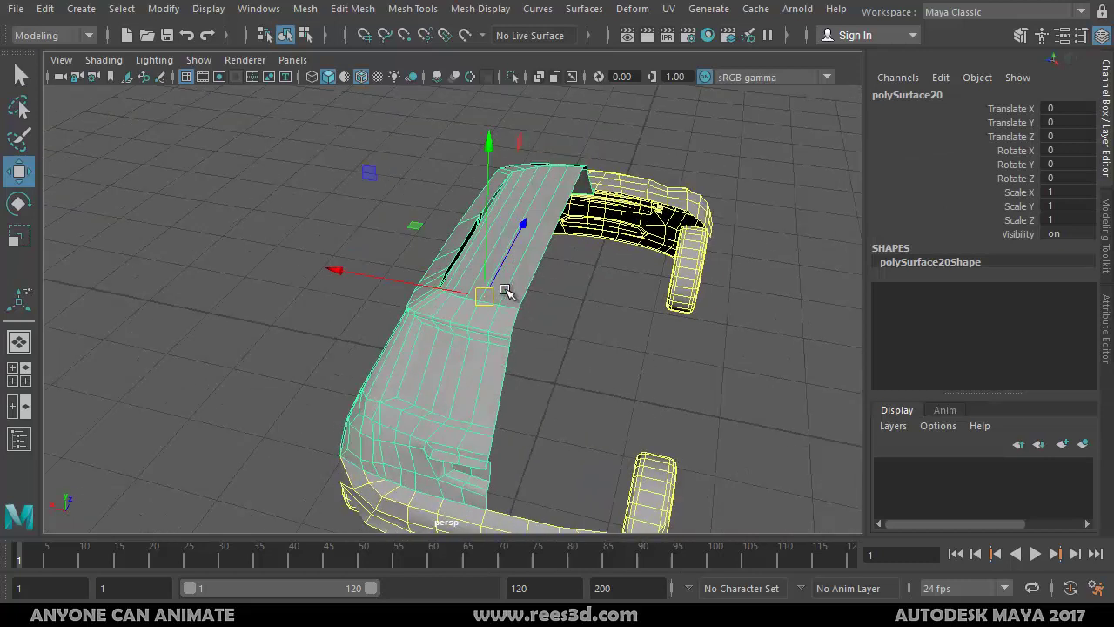
left_click(518, 299)
Step: Move the body half's pivot along X onto the car's centre line using grid snapping
left_click_drag(590, 335, 592, 328, "alt")
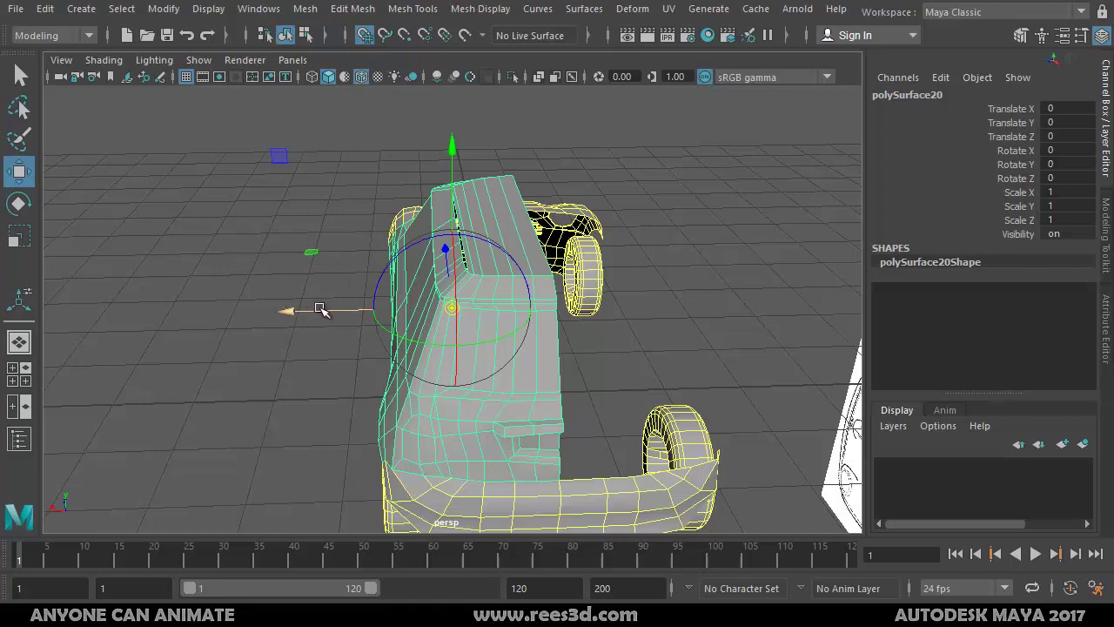
left_click_drag(353, 311, 513, 329)
left_click_drag(555, 362, 468, 439, "alt")
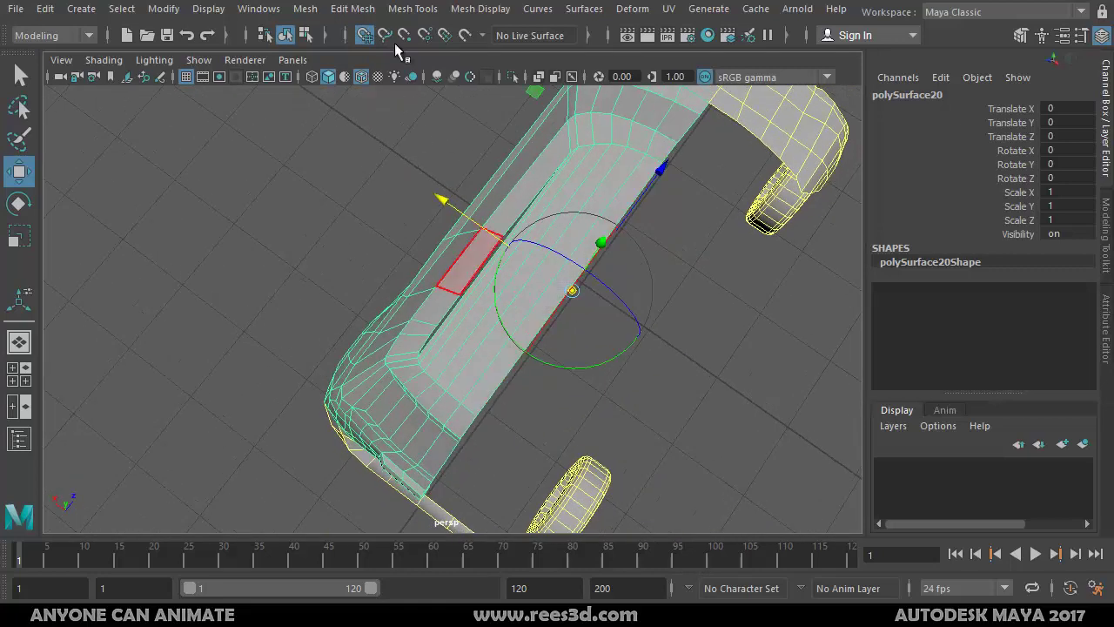
left_click_drag(579, 309, 613, 278, "alt")
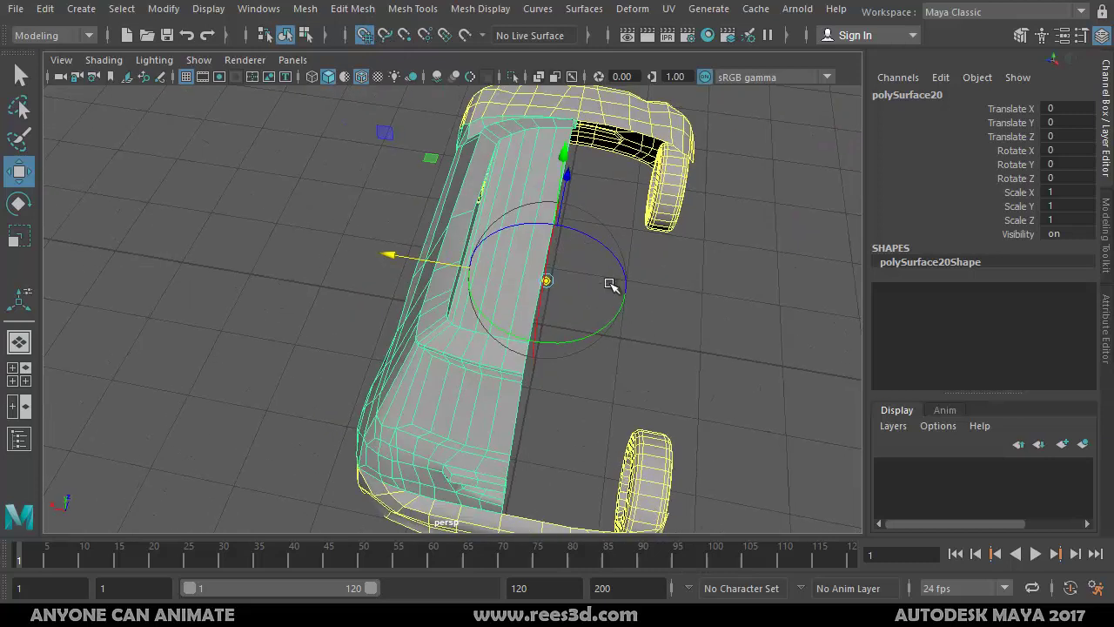
key("Insert")
Step: Mirror the body half across the centre line with Duplicate Special at an X scale of -1
left_click_drag(550, 299, 621, 301, "alt")
left_click(45, 10)
mouse_move(123, 215)
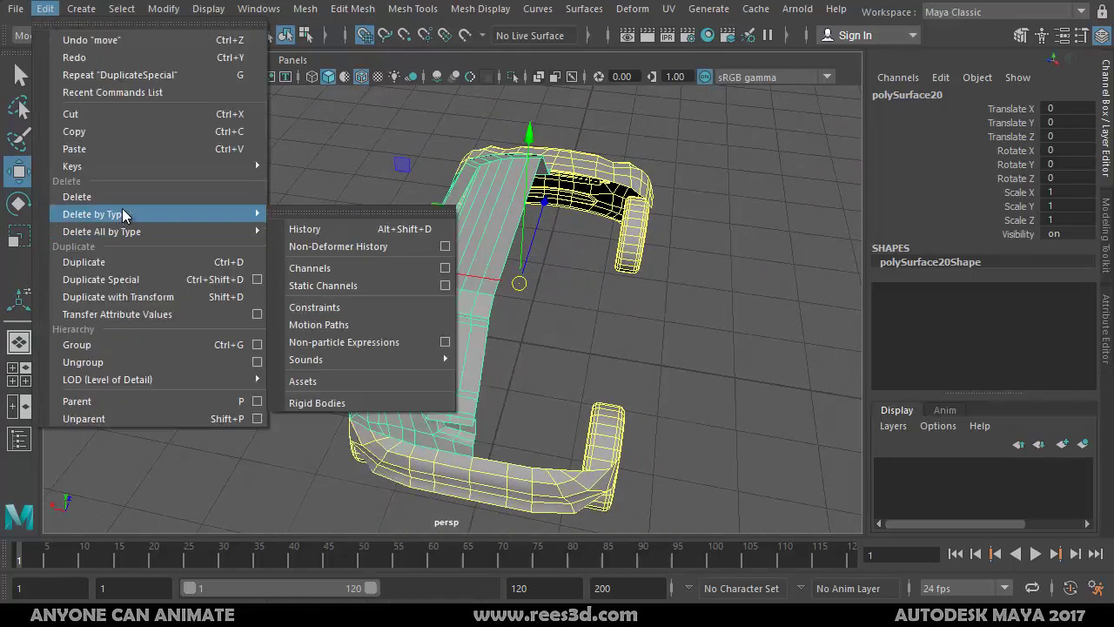
left_click(124, 279)
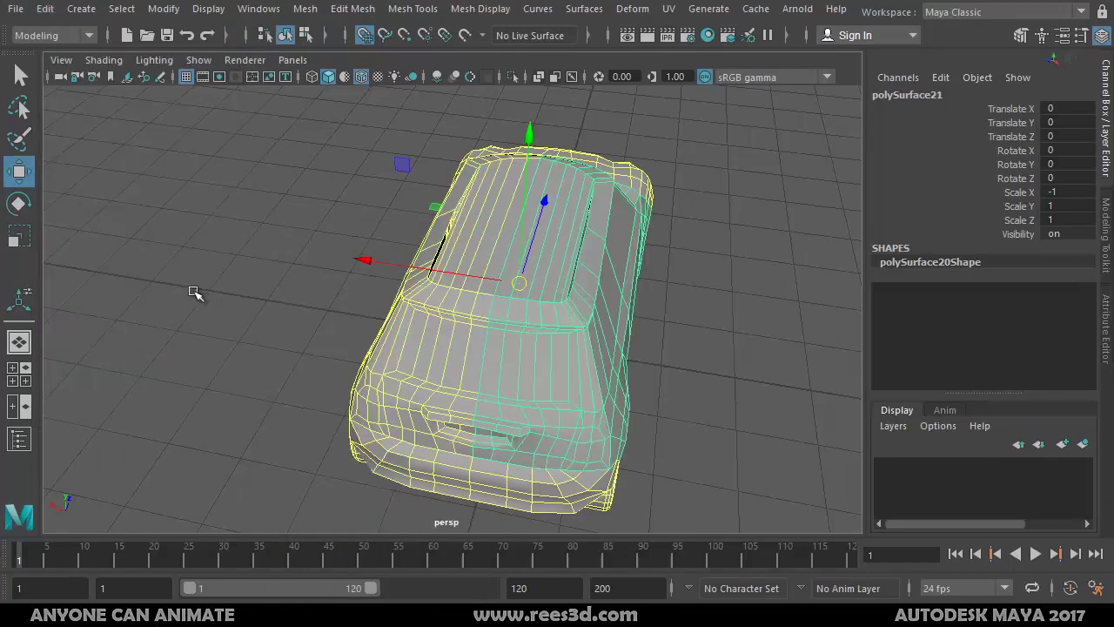
Step: Show the body halves in smooth mesh preview and inspect the roof and its side gap
left_click_drag(194, 293, 539, 270, "alt")
left_click_drag(599, 289, 392, 334, "alt")
right_click_drag(391, 334, 488, 351, "alt")
left_click_drag(487, 351, 474, 261, "alt")
right_click_drag(472, 261, 439, 370)
left_click_drag(440, 370, 572, 389, "alt")
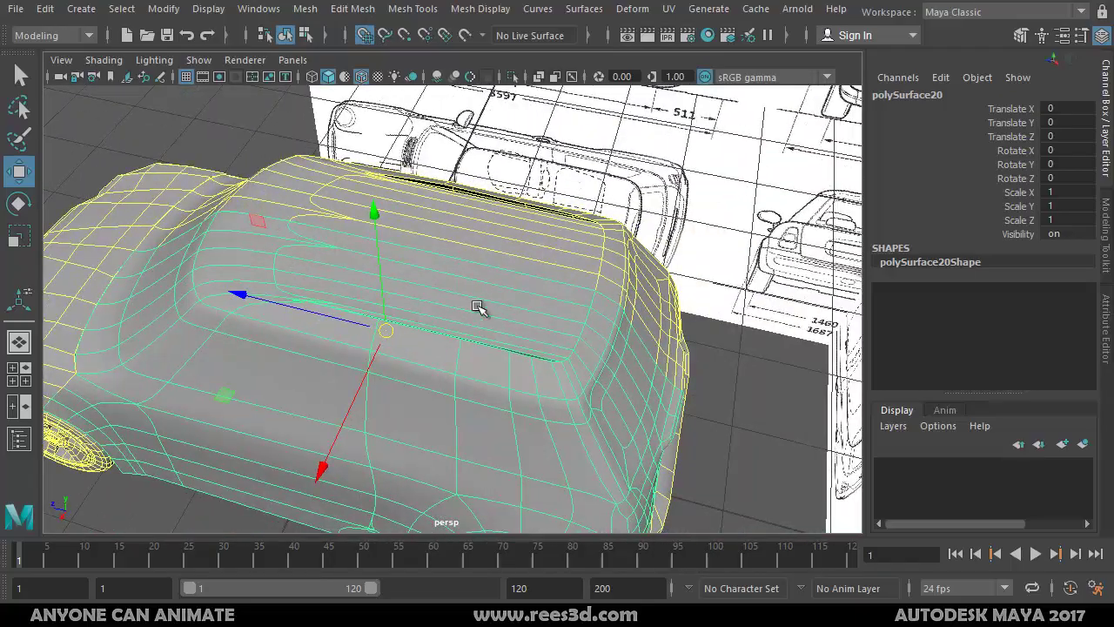
Step: Merge the overlapping vertices along the roof's rear edge with a distance threshold of 0.01
left_click_drag(477, 306, 343, 324, "alt")
left_click_drag(513, 240, 568, 325, "alt")
key("F9")
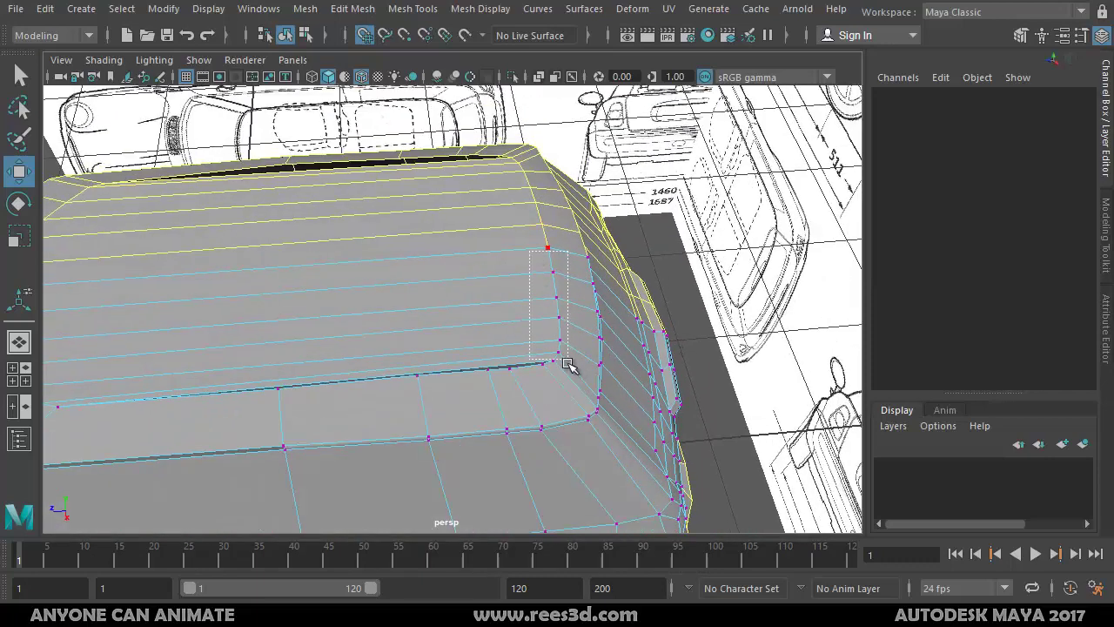
left_click_drag(567, 364, 566, 374)
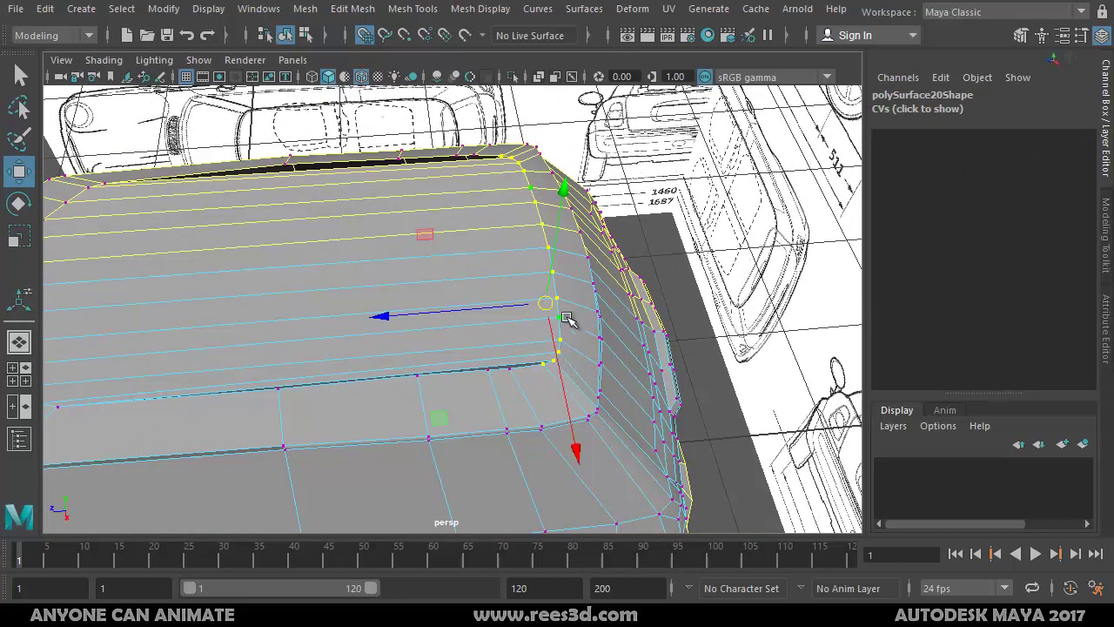
right_click(560, 275, "shift")
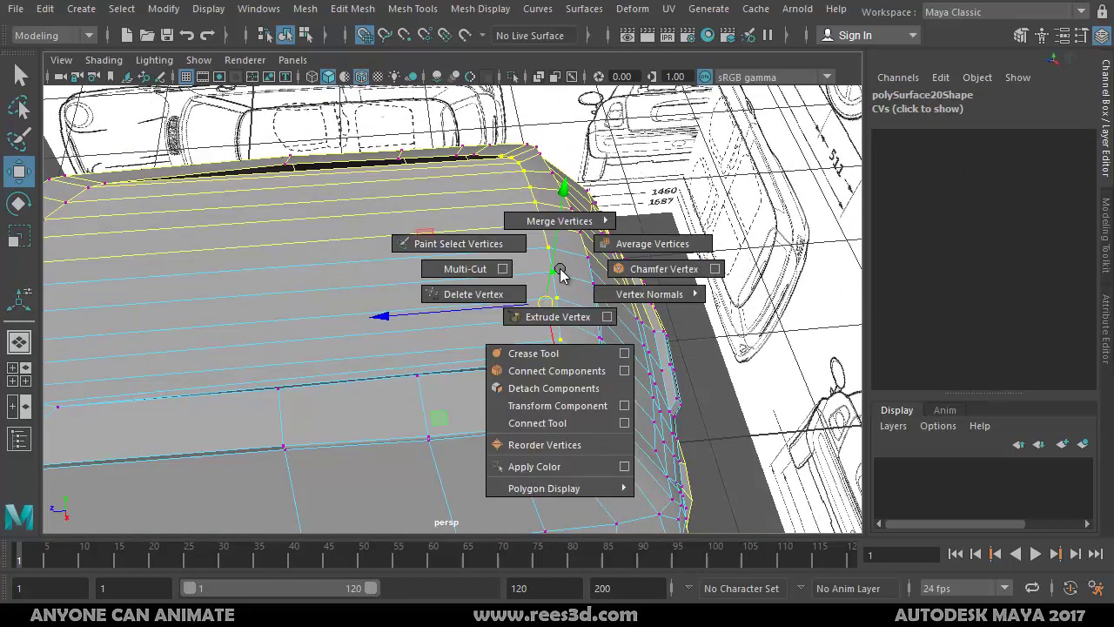
mouse_move(561, 221)
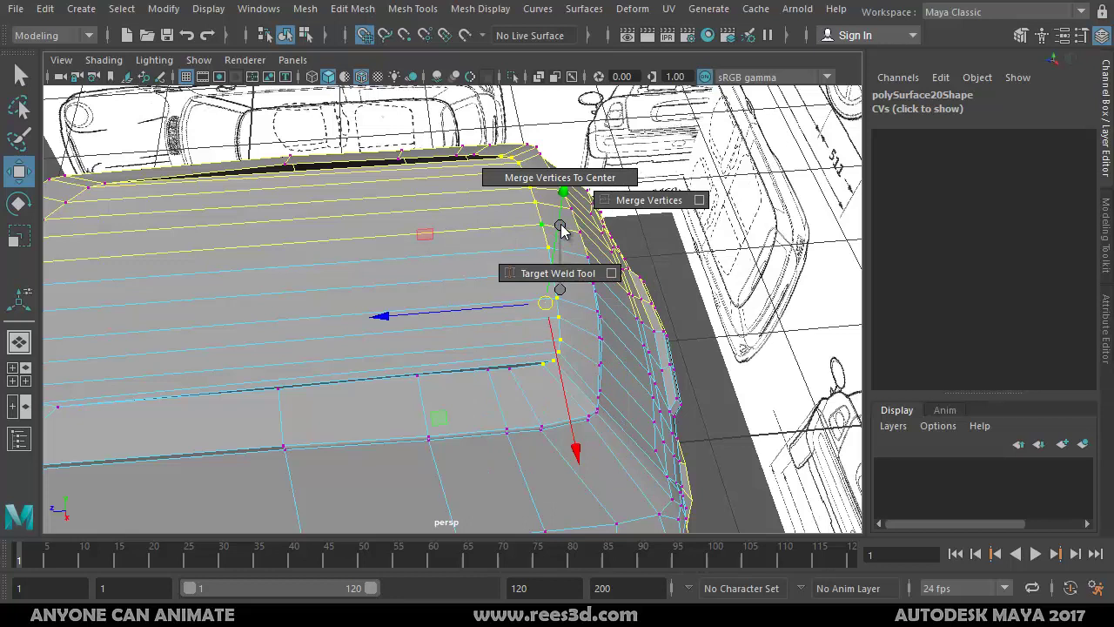
left_click(615, 200)
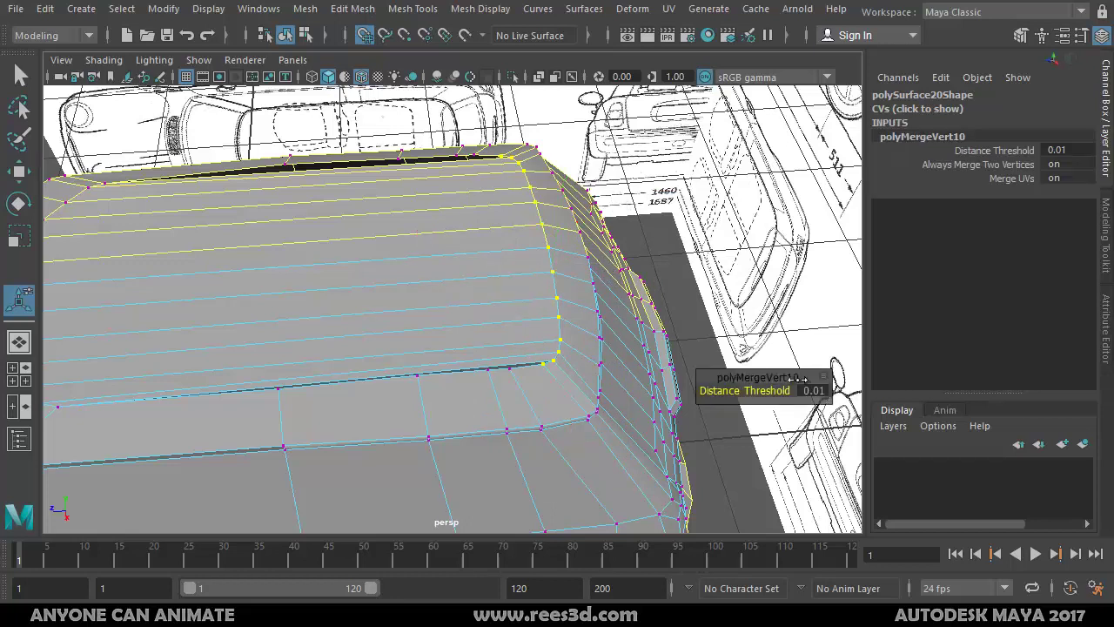
Step: Return to object mode and examine the smoothed roof, its rear edge and the side gaps from several angles
left_click_drag(500, 361, 534, 406, "alt")
right_click_drag(533, 367, 505, 473)
left_click_drag(504, 460, 533, 448, "alt")
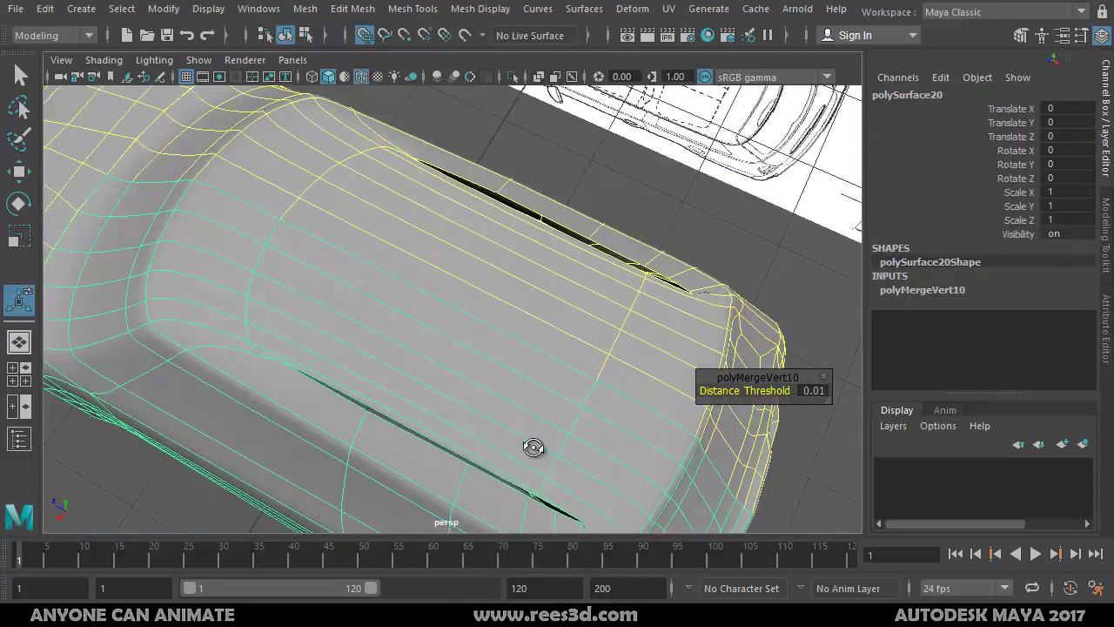
left_click_drag(319, 334, 217, 301, "alt")
right_click_drag(224, 306, 309, 329, "alt")
middle_click_drag(309, 329, 373, 159, "alt")
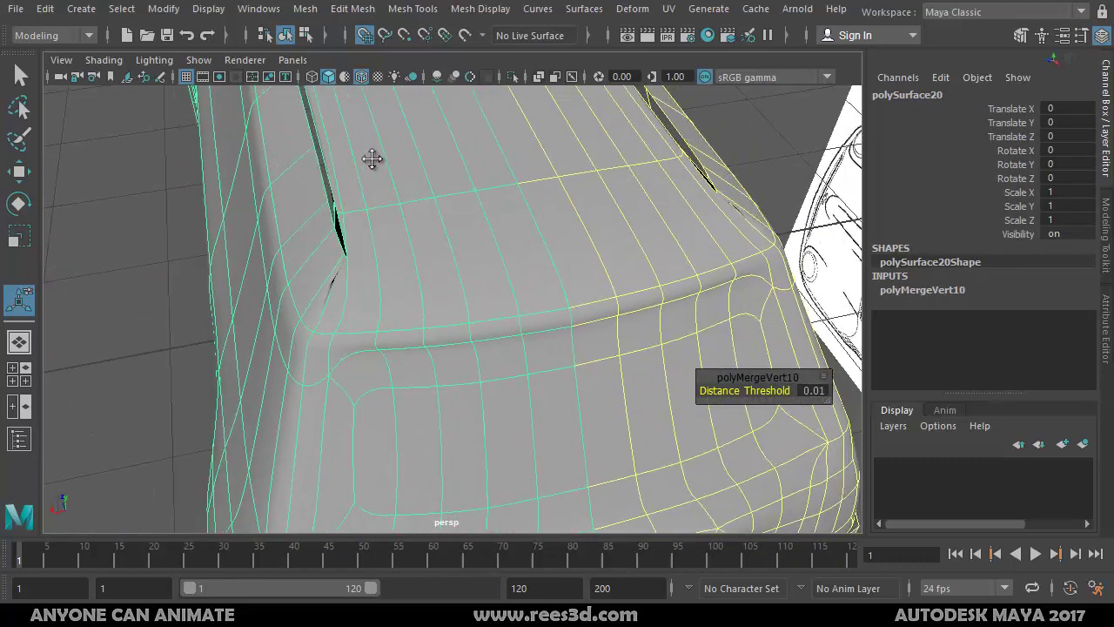
middle_click_drag(406, 266, 467, 413, "alt")
left_click_drag(325, 371, 381, 236, "alt")
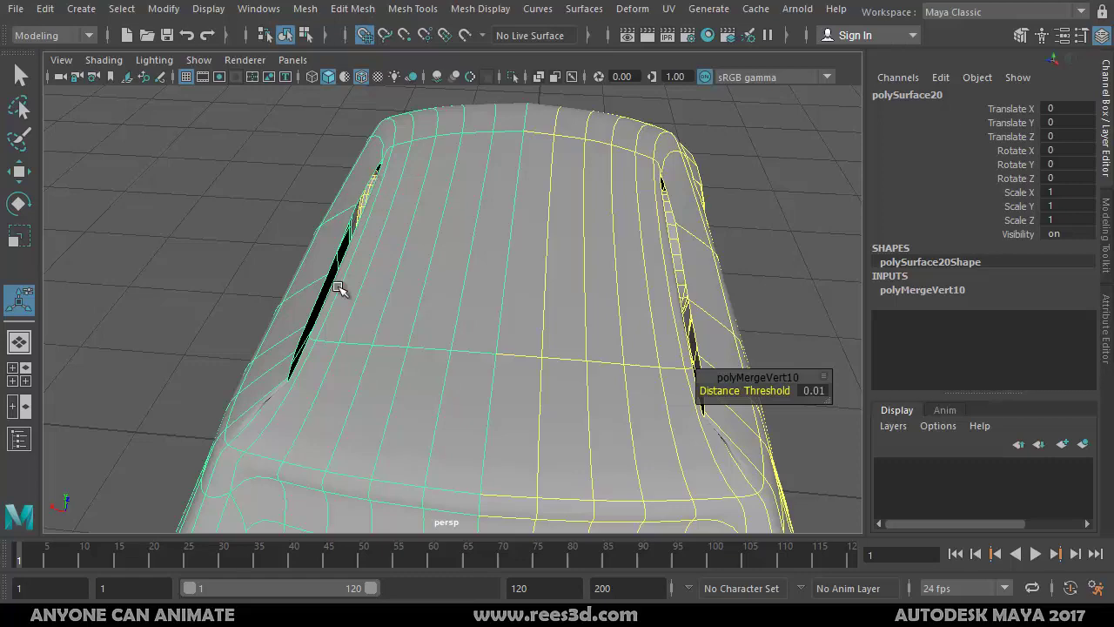
Step: Turn off the smooth preview and insert a first edge loop across the roof near the middle of the side gap
key("1")
mouse_move(451, 315)
left_mouse_down("alt")
mouse_move(499, 348)
mouse_move(530, 348)
mouse_move(444, 301)
mouse_move(460, 318)
left_mouse_up("alt")
right_click_drag(412, 304, 460, 315, "alt")
middle_click_drag(460, 315, 458, 392, "alt")
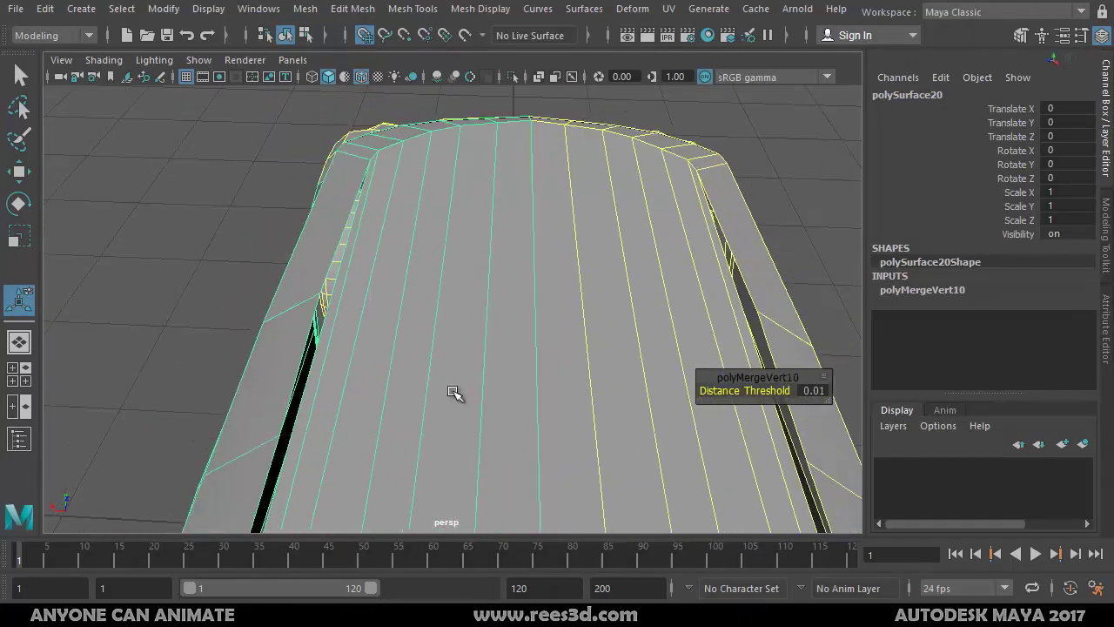
left_click_drag(458, 393, 447, 348, "alt")
right_click_drag(389, 362, 402, 317)
left_click_drag(403, 319, 557, 406, "alt")
right_click_drag(603, 349, 593, 379)
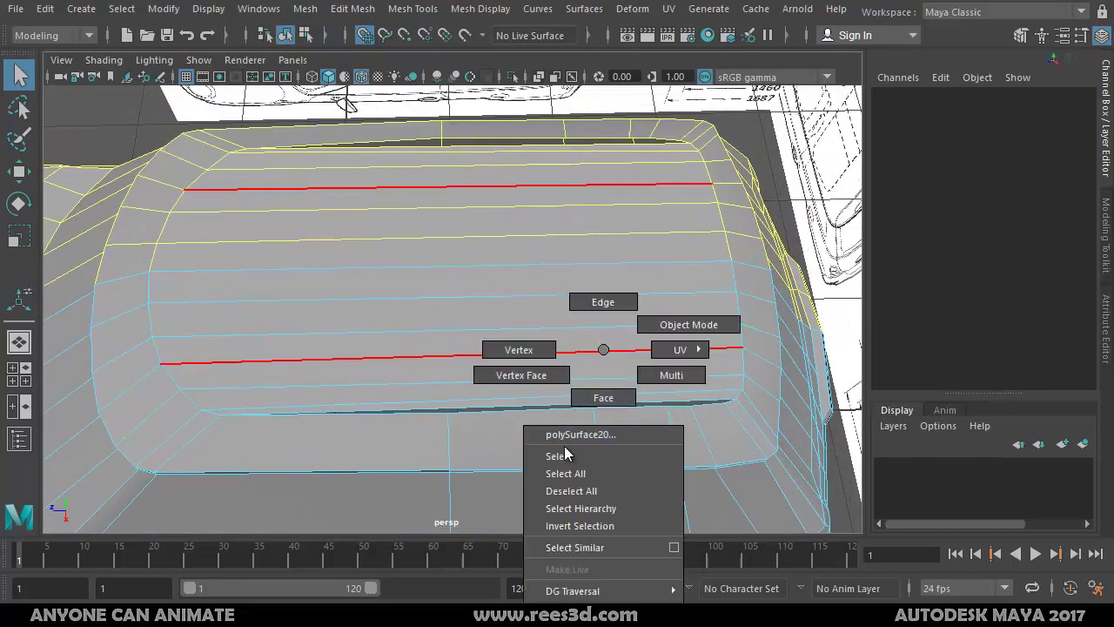
right_click_drag(566, 452, 564, 455)
right_click_drag(567, 348, 476, 401, "shift")
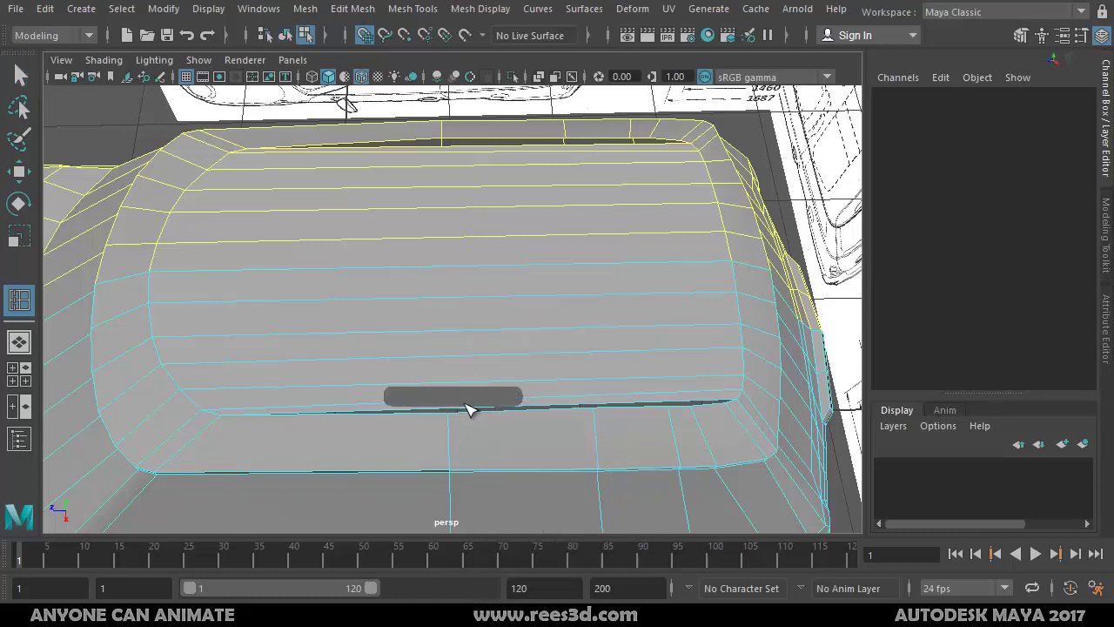
left_click(454, 390)
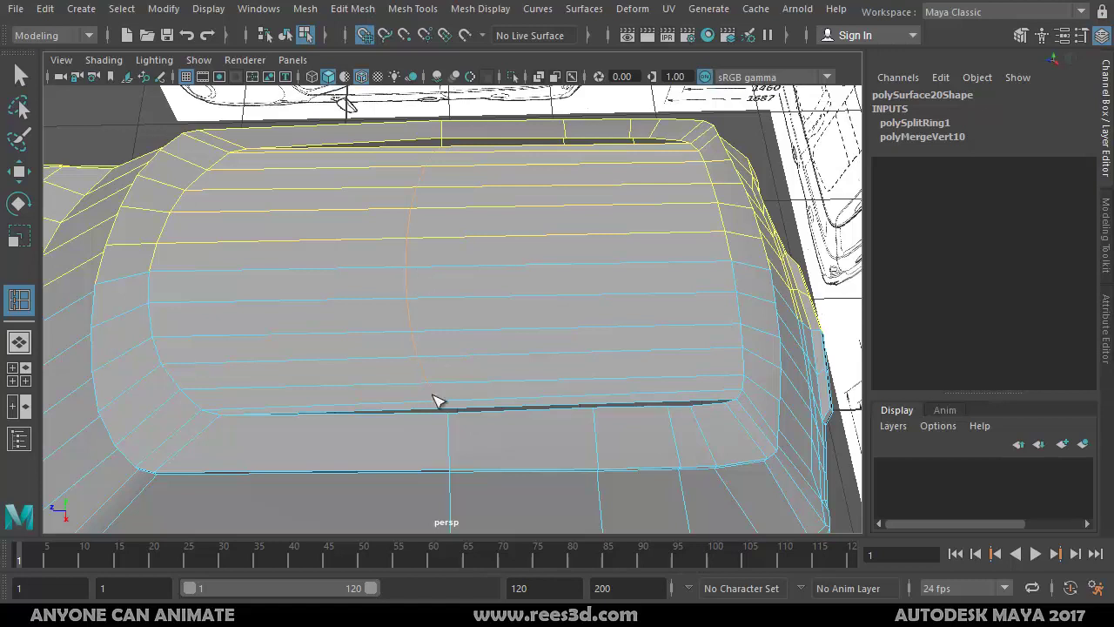
Step: Insert four more edge loops across the rear half of the roof, in line with the side frame's vertices
left_click(589, 403)
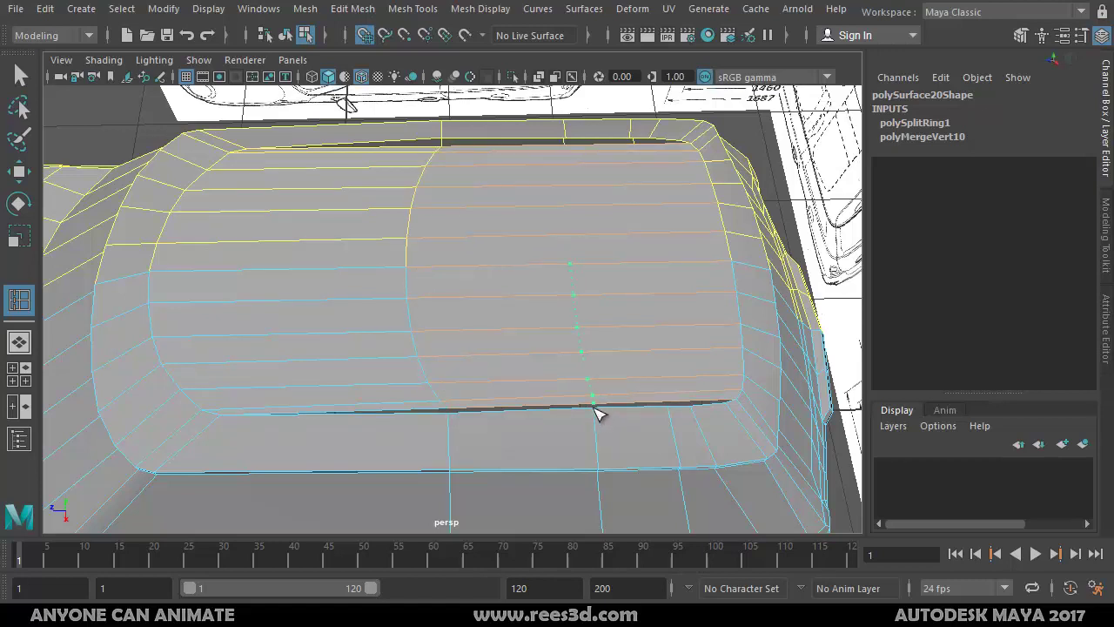
left_click_drag(597, 414, 599, 415)
mouse_move(680, 409)
left_mouse_down()
mouse_move(664, 405)
mouse_move(694, 405)
left_mouse_up()
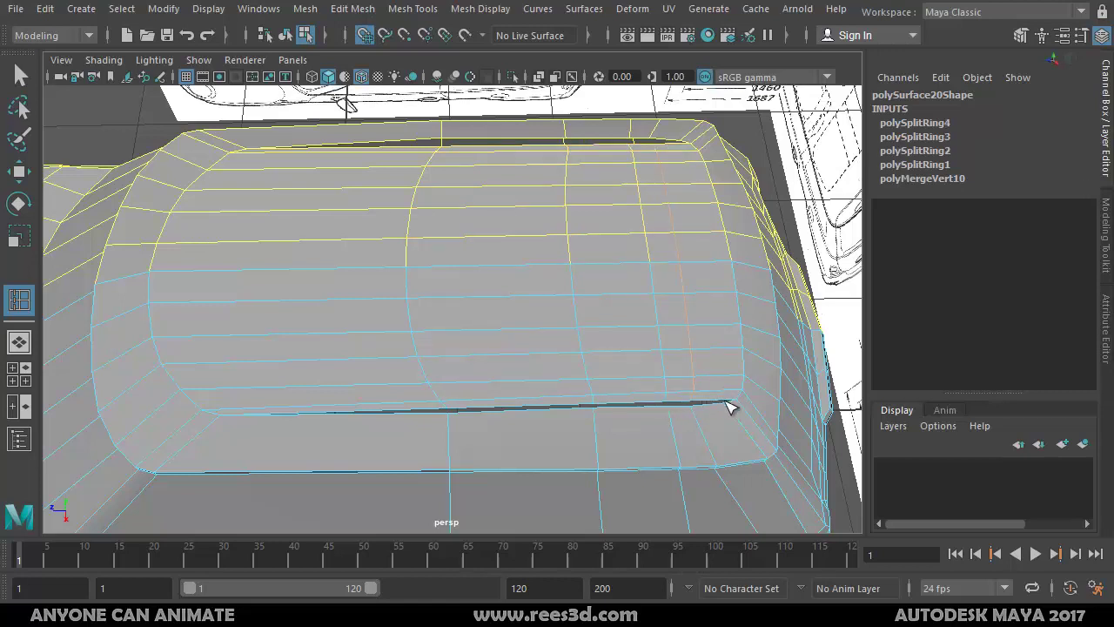
key("ctrl+z")
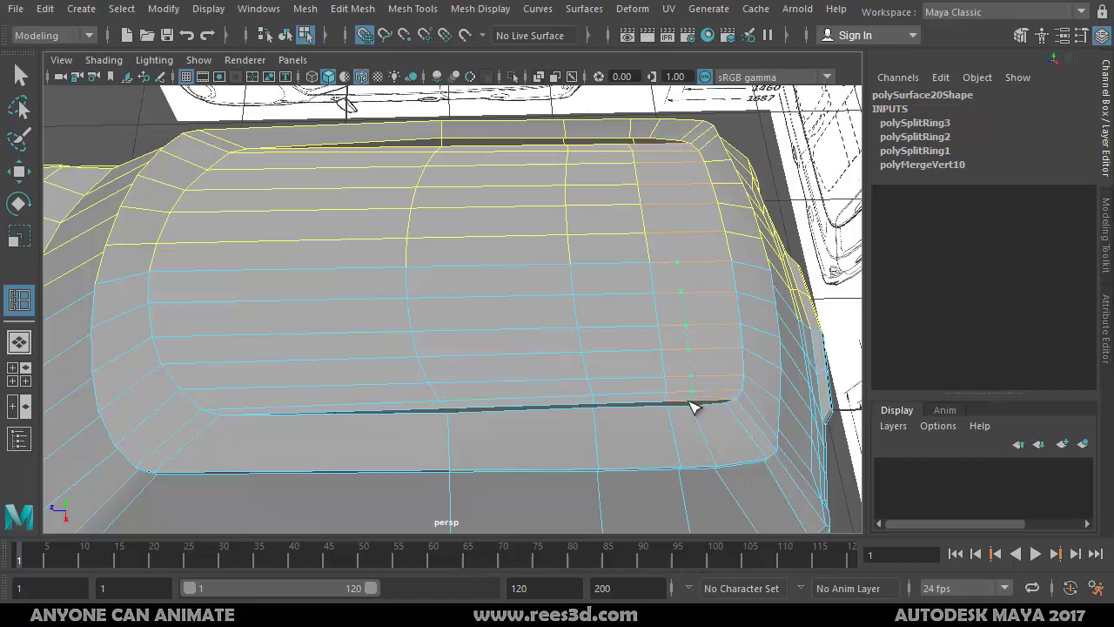
left_click(694, 407)
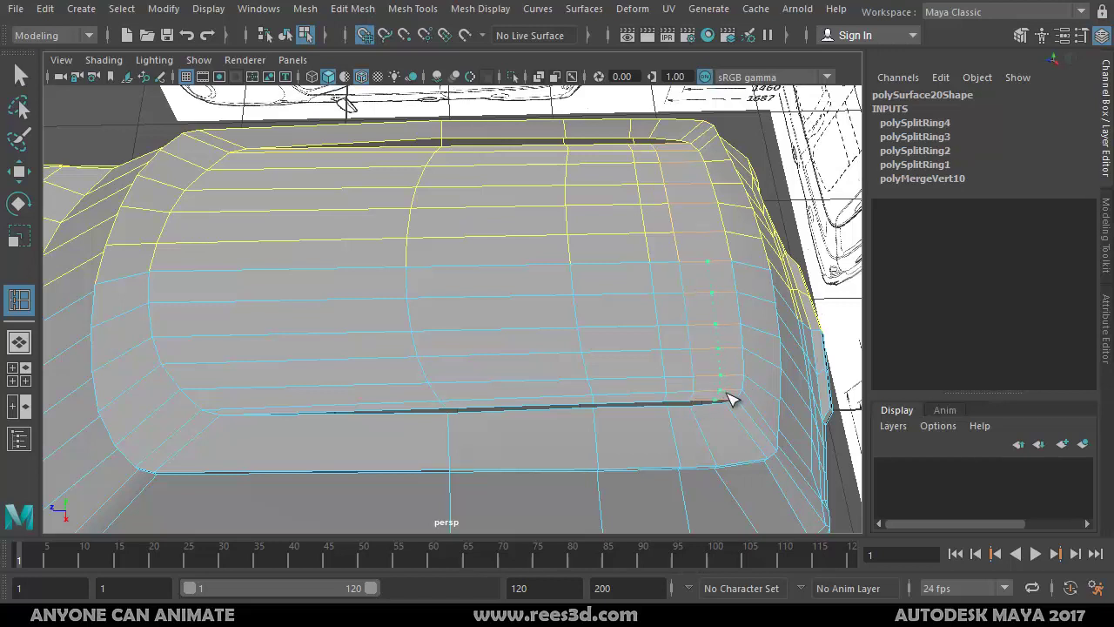
left_click(731, 399)
left_click_drag(723, 415, 477, 258, "alt")
key("F9")
key("w")
left_click(461, 257)
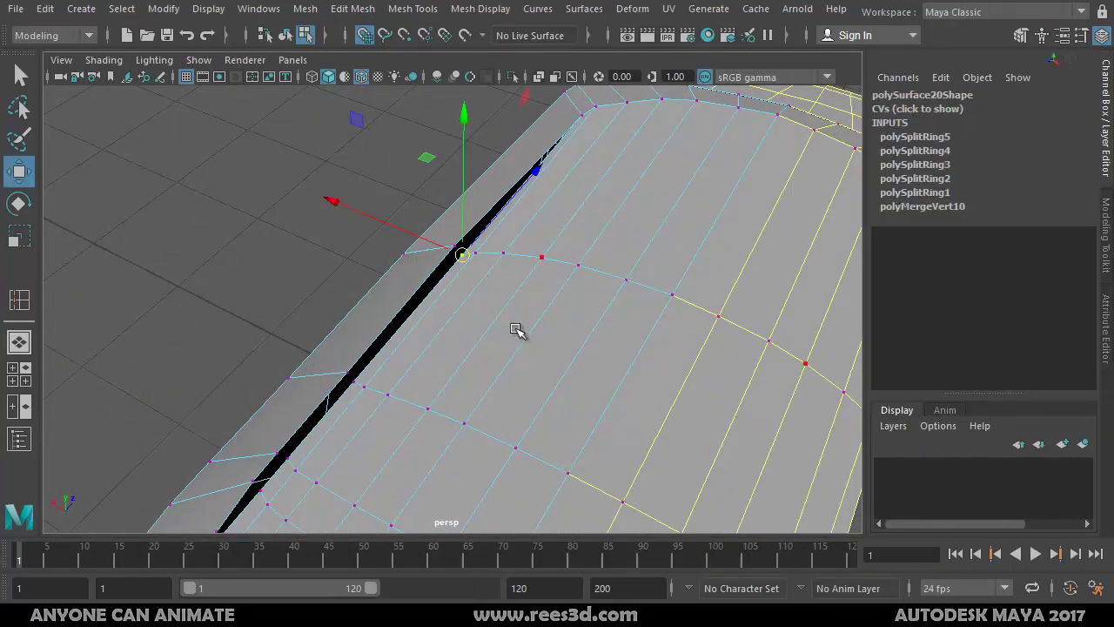
left_click_drag(517, 331, 530, 293, "alt")
right_click_drag(530, 294, 517, 383)
left_click(518, 378)
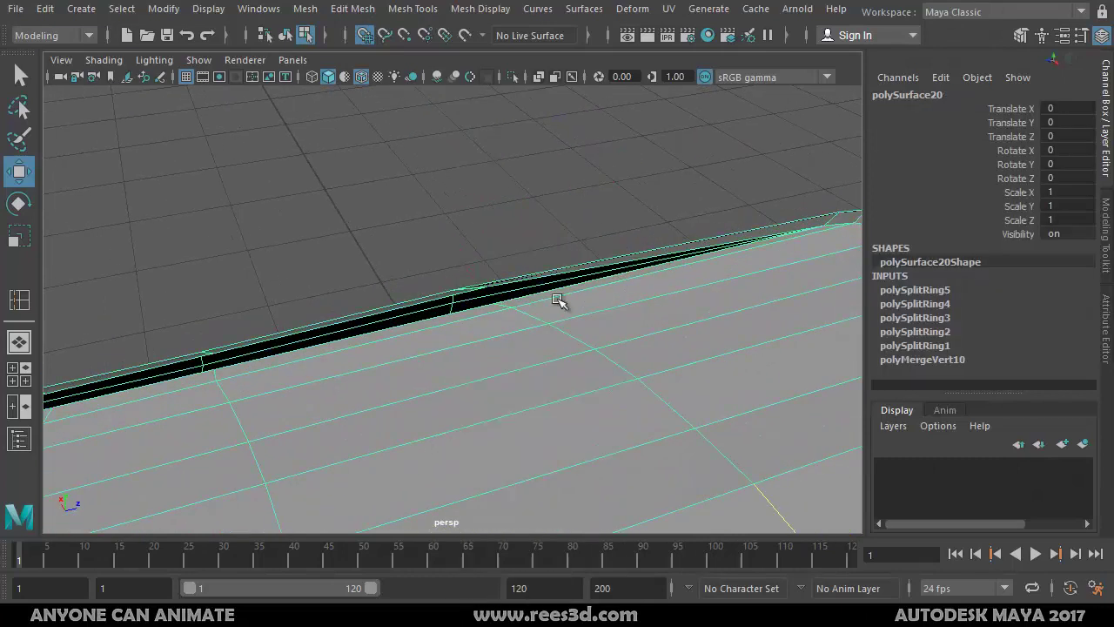
Step: Close the side gap by welding the five open roof-edge vertices to the matching side-frame vertices with the Target Weld Tool
right_click(574, 267, "shift")
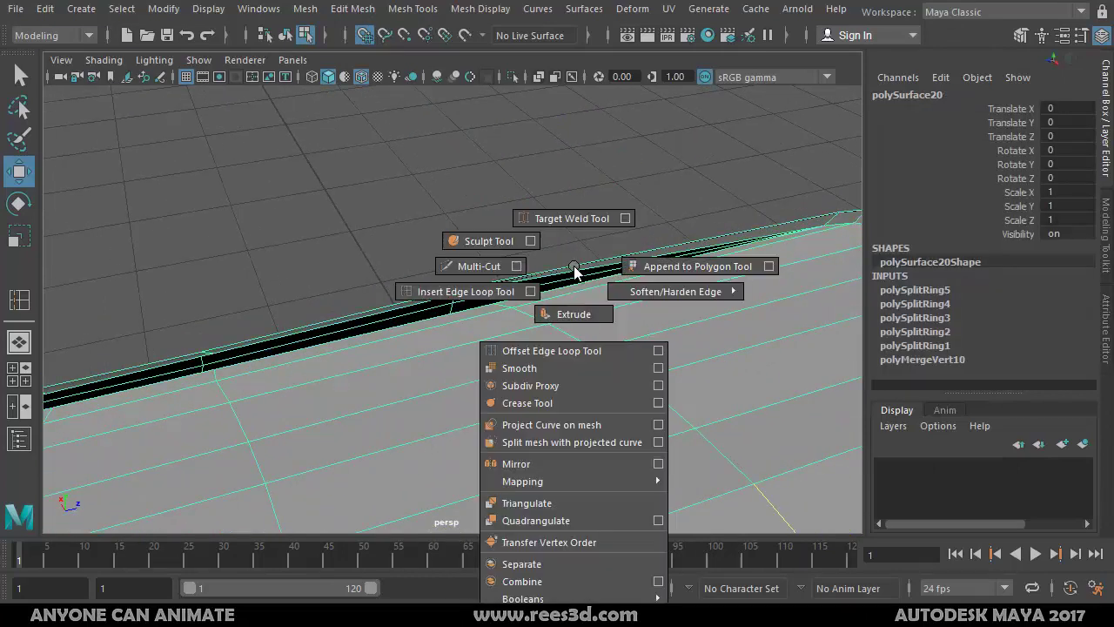
left_click(574, 218)
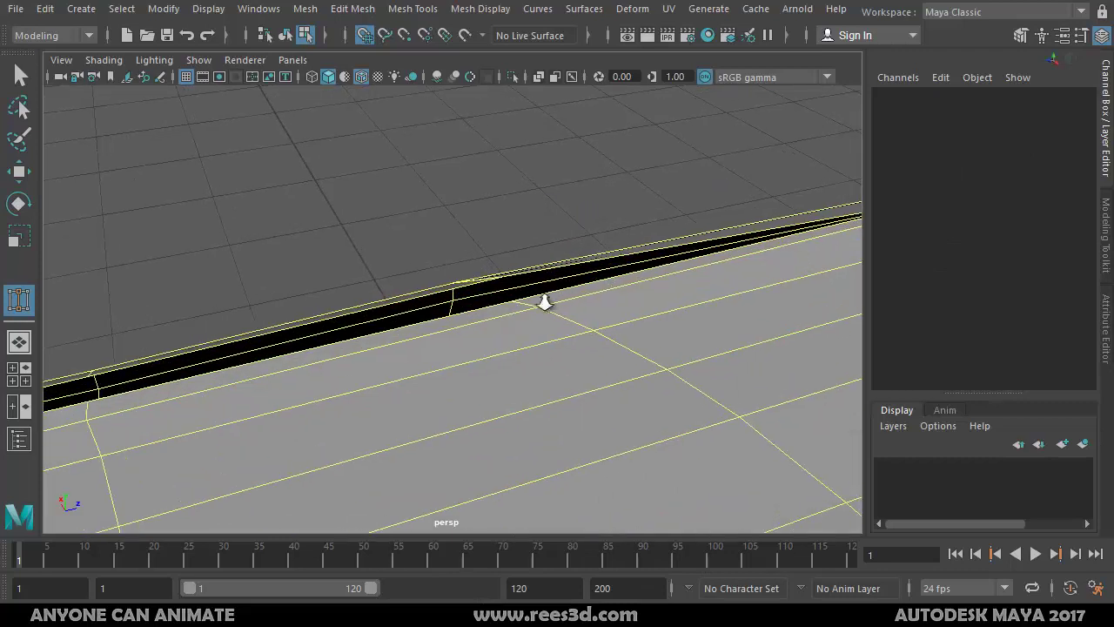
left_click(537, 321)
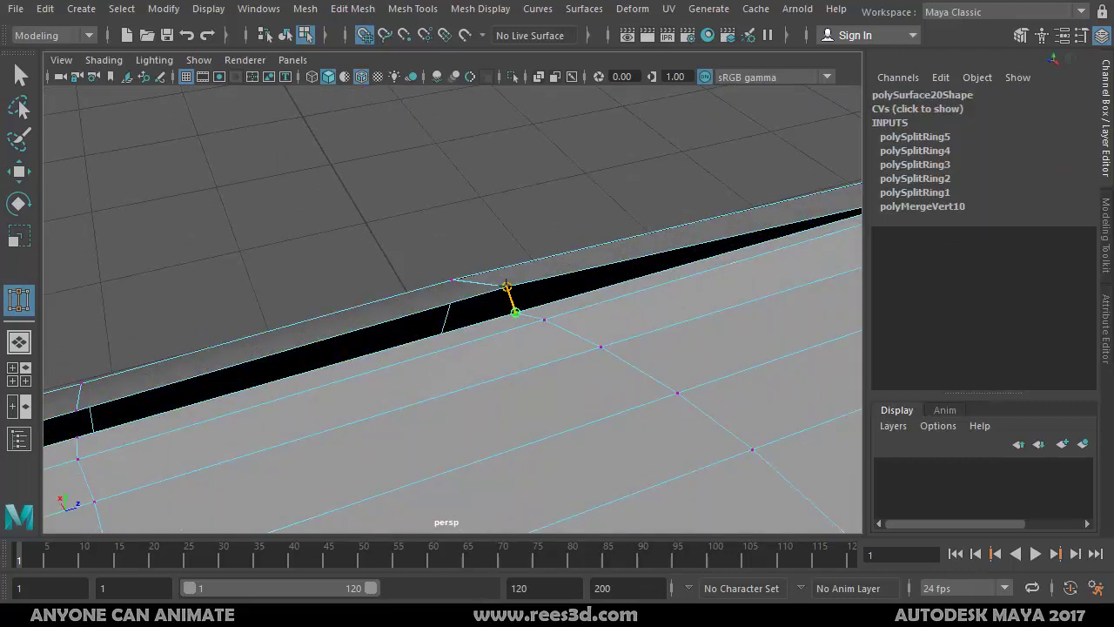
left_click_drag(507, 285, 508, 286)
middle_click_drag(578, 342, 796, 309, "alt")
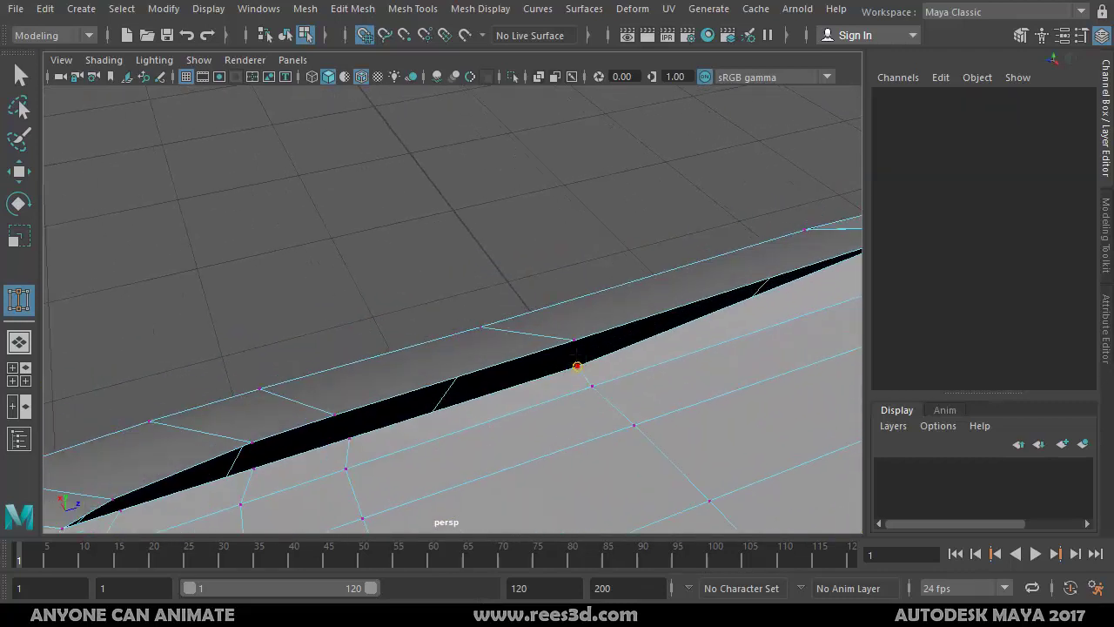
left_click_drag(577, 365, 564, 272, "alt")
left_click_drag(487, 296, 487, 296)
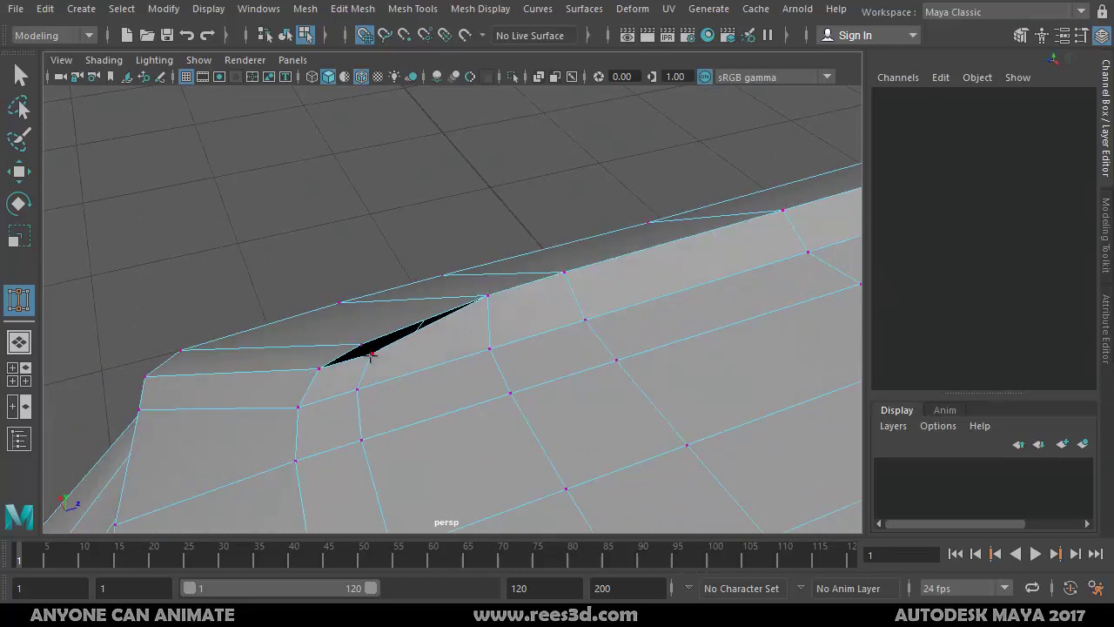
left_click_drag(371, 353, 361, 344)
right_click_drag(485, 370, 338, 383, "alt")
left_click_drag(339, 383, 537, 351, "alt")
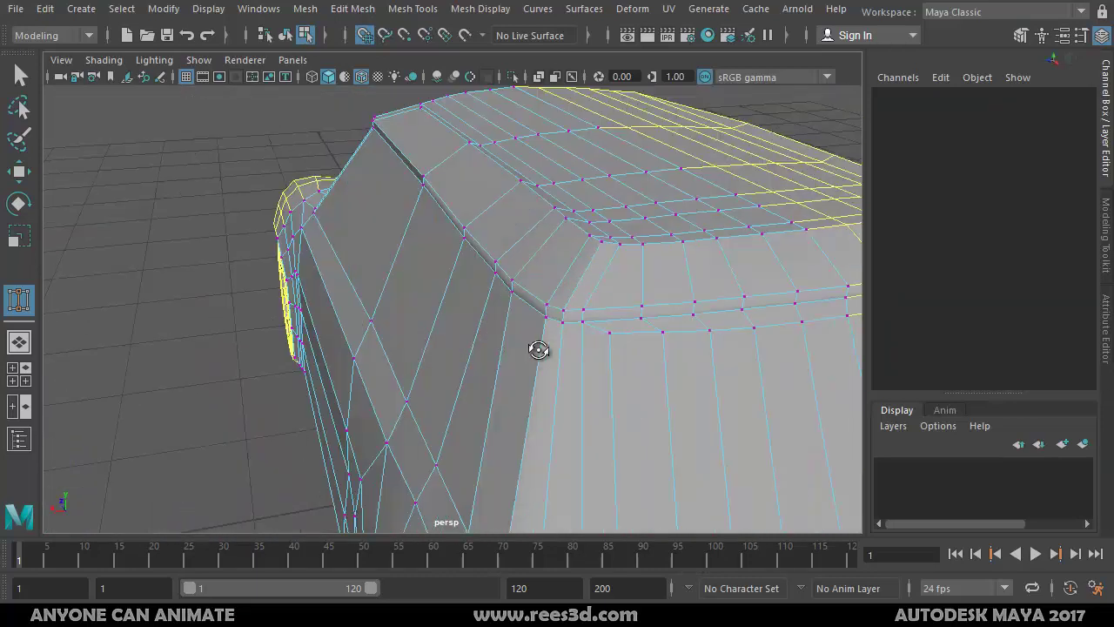
middle_click_drag(537, 350, 473, 448, "alt")
left_click_drag(473, 448, 504, 417, "alt")
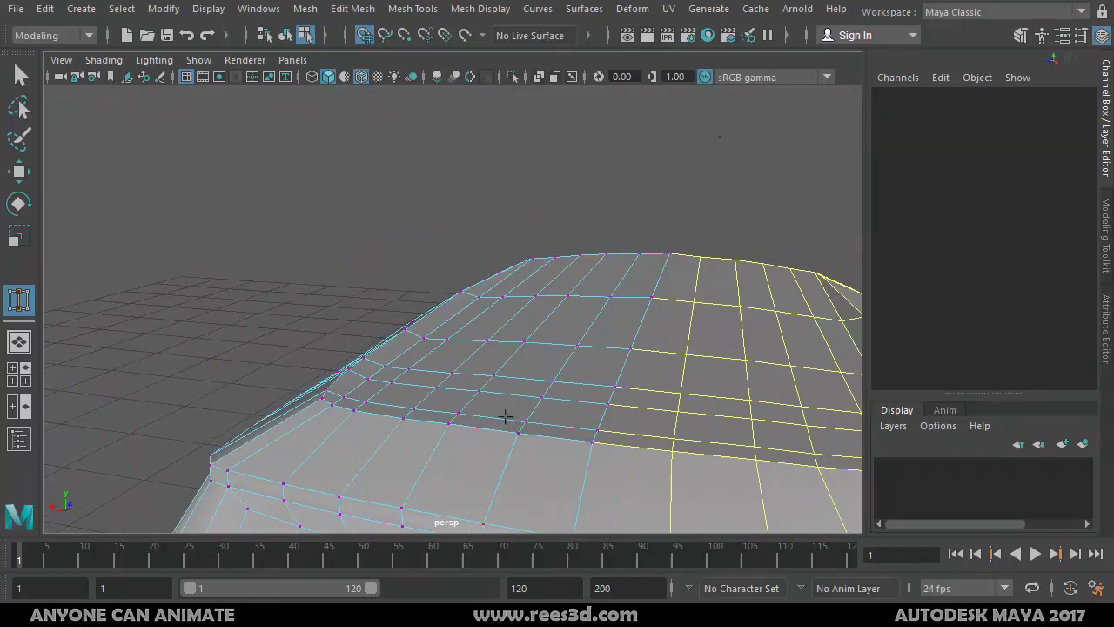
right_click_drag(547, 329, 533, 433)
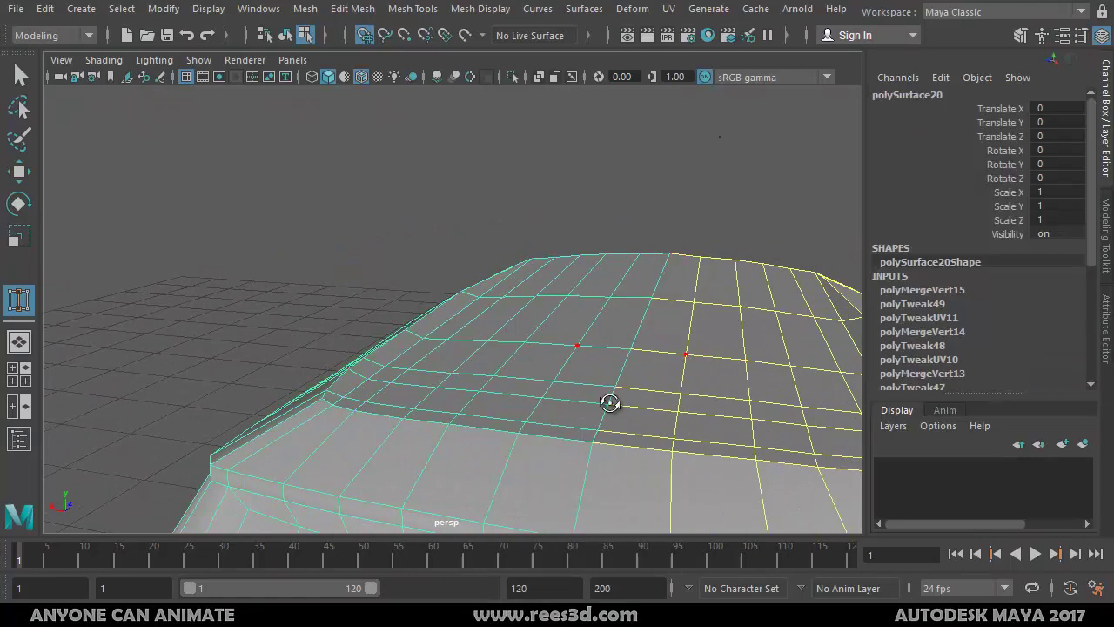
Step: Activate the Move tool in face mode and select a row of faces across the middle of the roof
left_click_drag(612, 403, 514, 420, "alt")
right_click_drag(526, 322, 508, 308)
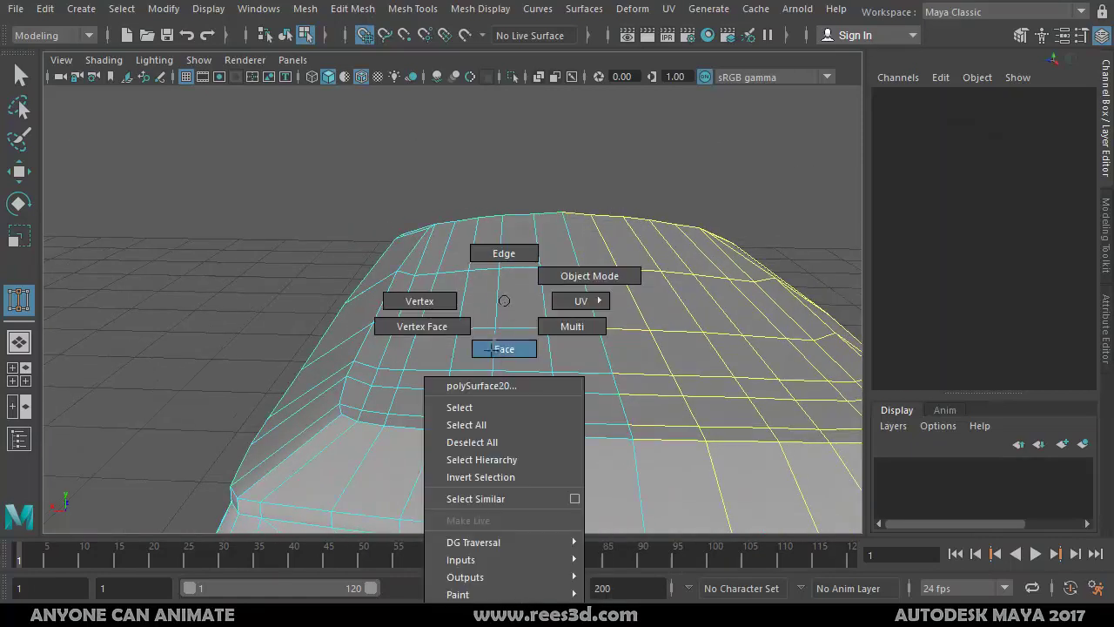
right_click_drag(492, 349, 492, 349)
left_click(286, 35)
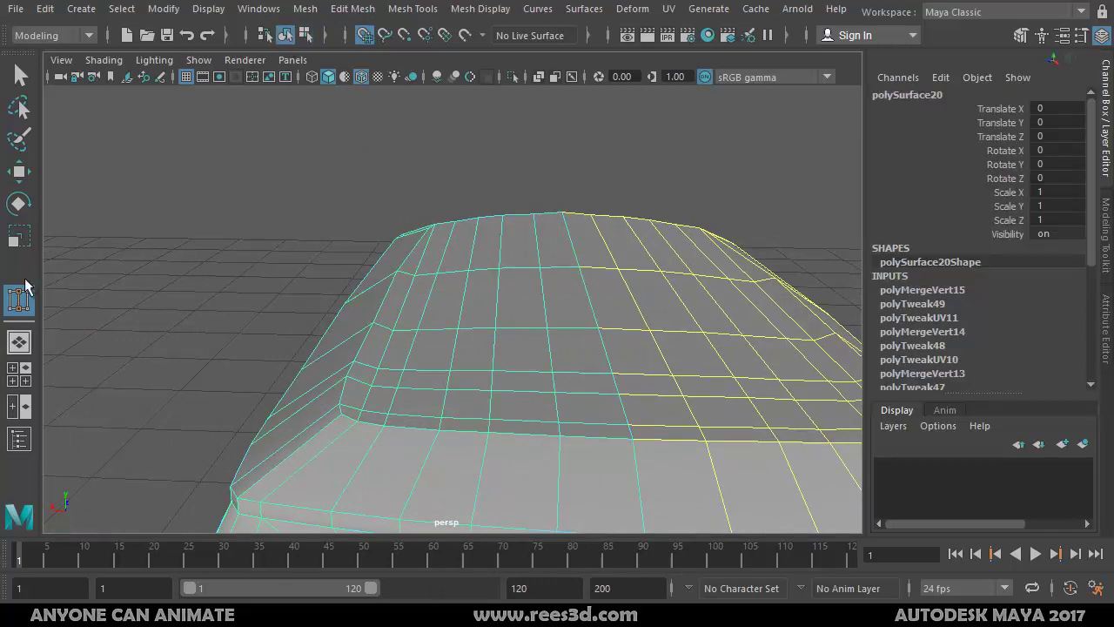
left_click(19, 174)
right_click_drag(486, 325, 477, 403)
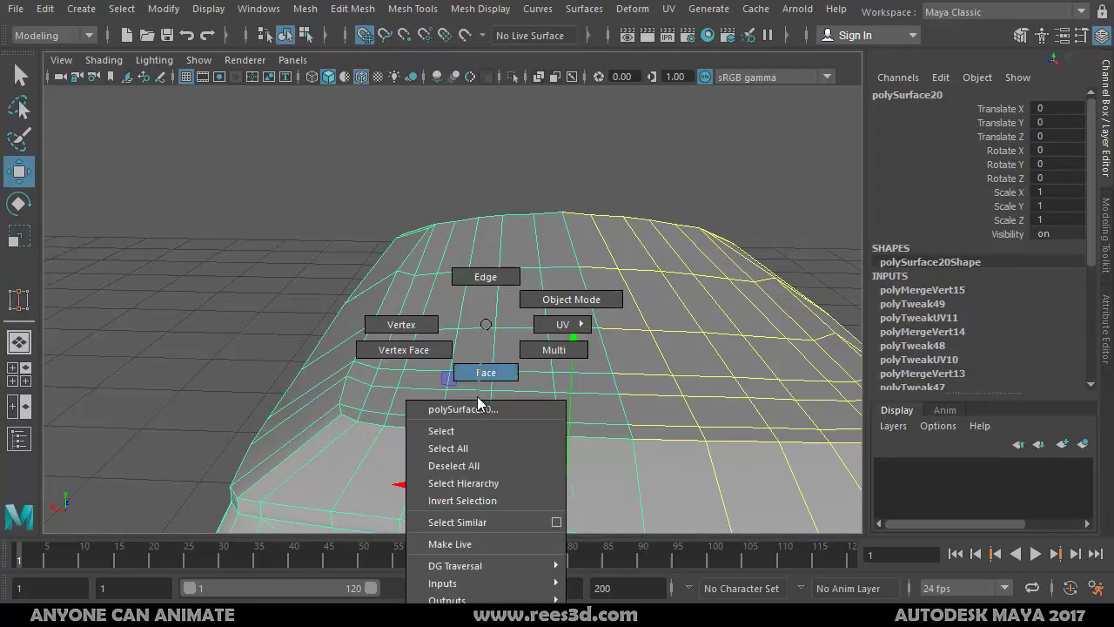
right_click_drag(484, 364, 484, 366)
left_click_drag(492, 338, 361, 307, "alt")
left_click(351, 307)
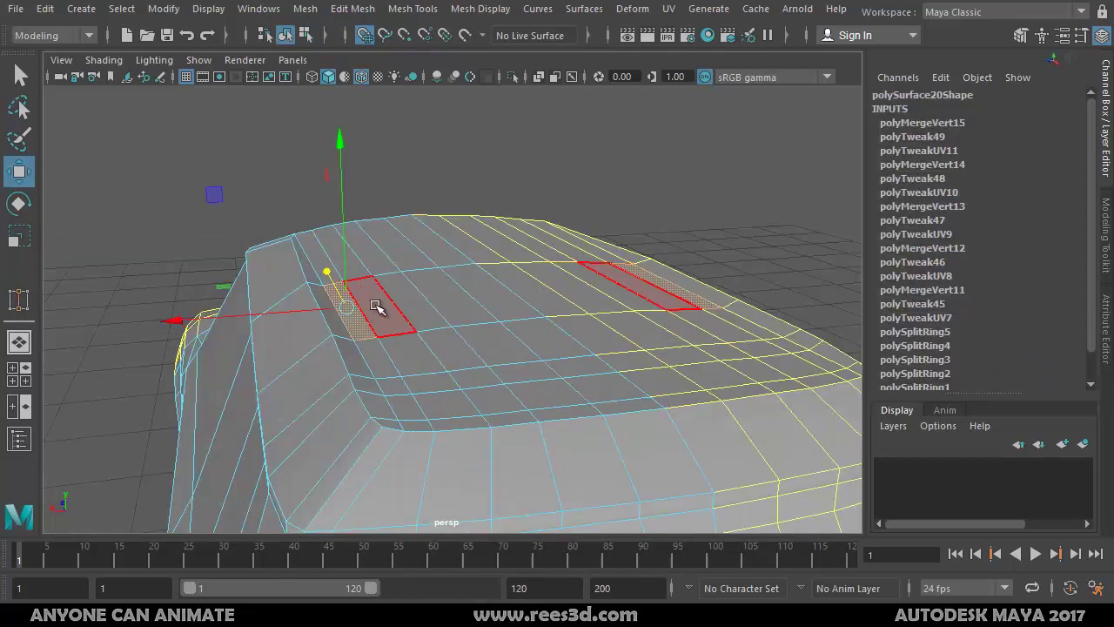
left_click(378, 305, "shift")
left_click(406, 299, "shift")
left_click(438, 290, "shift")
left_click(486, 283, "shift")
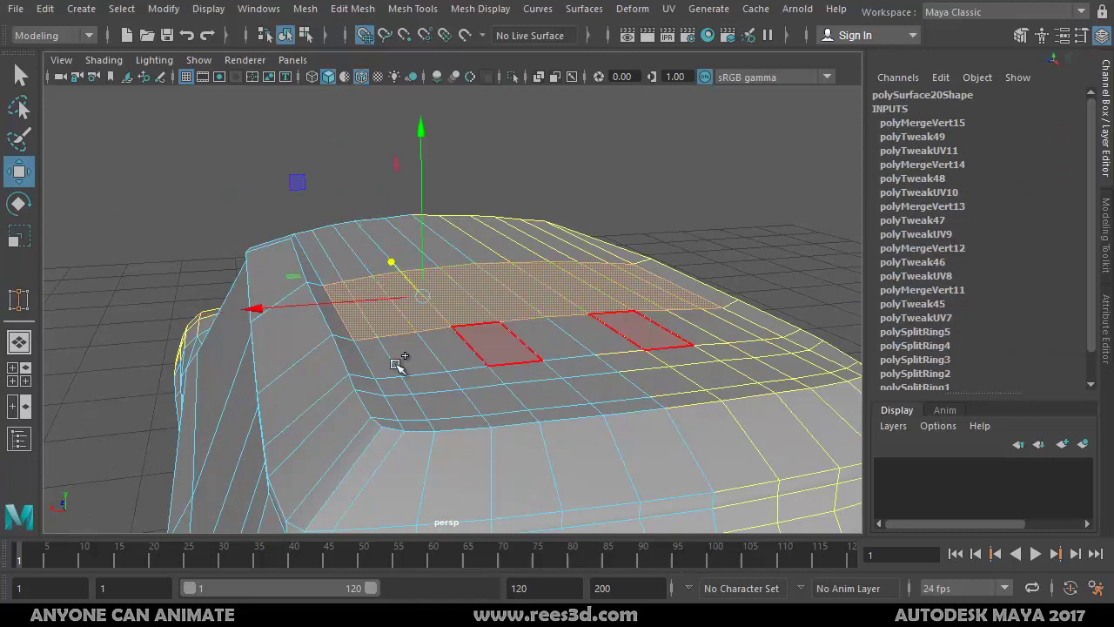
Step: Add the next row of roof faces toward the rear to the selection
left_click(381, 359, "shift")
left_click(419, 351, "shift")
left_click(457, 348, "shift")
left_click(494, 345, "shift")
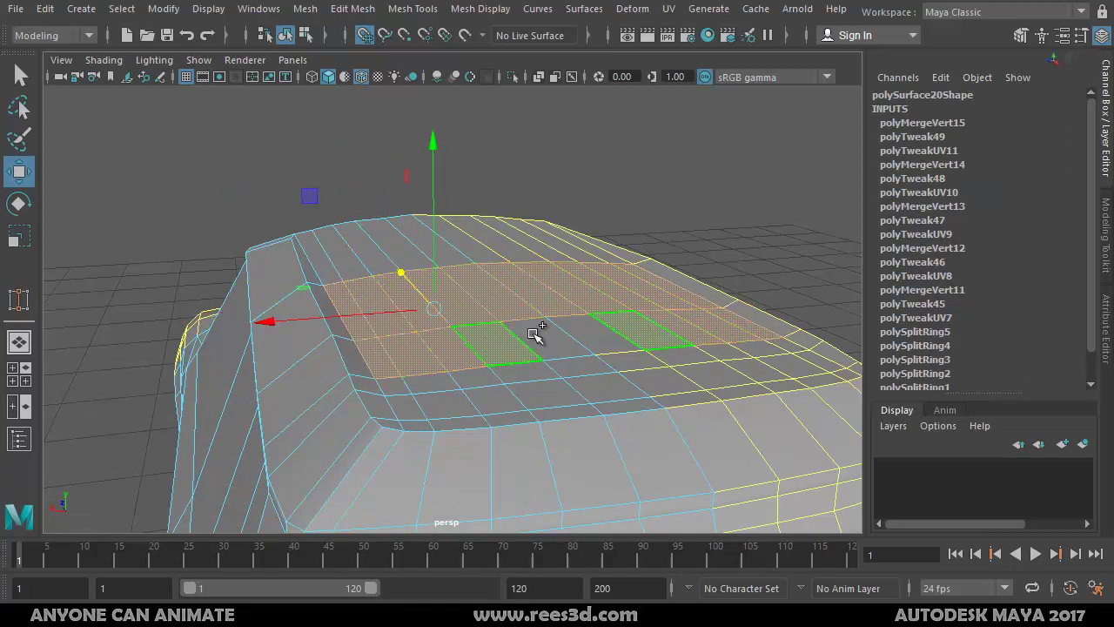
left_click(540, 336, "shift")
mouse_move(579, 367)
left_mouse_down("shift")
mouse_move(391, 389)
mouse_move(440, 407)
mouse_move(562, 393)
mouse_move(620, 426)
left_mouse_up("shift")
Step: Try to raise the selected roof faces vertically in the side view and undo the grid-snapped move
key("space")
key("space")
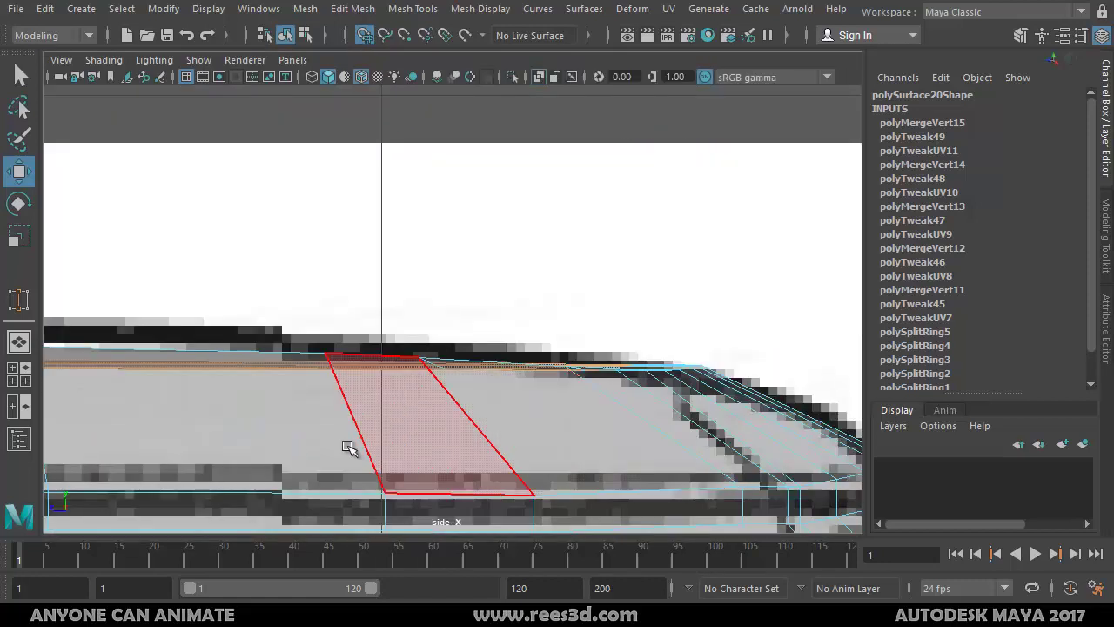
middle_click_drag(348, 447, 798, 420, "alt")
right_click_drag(798, 420, 515, 379, "alt")
middle_click_drag(441, 377, 541, 425, "alt")
left_click_drag(532, 271, 532, 271)
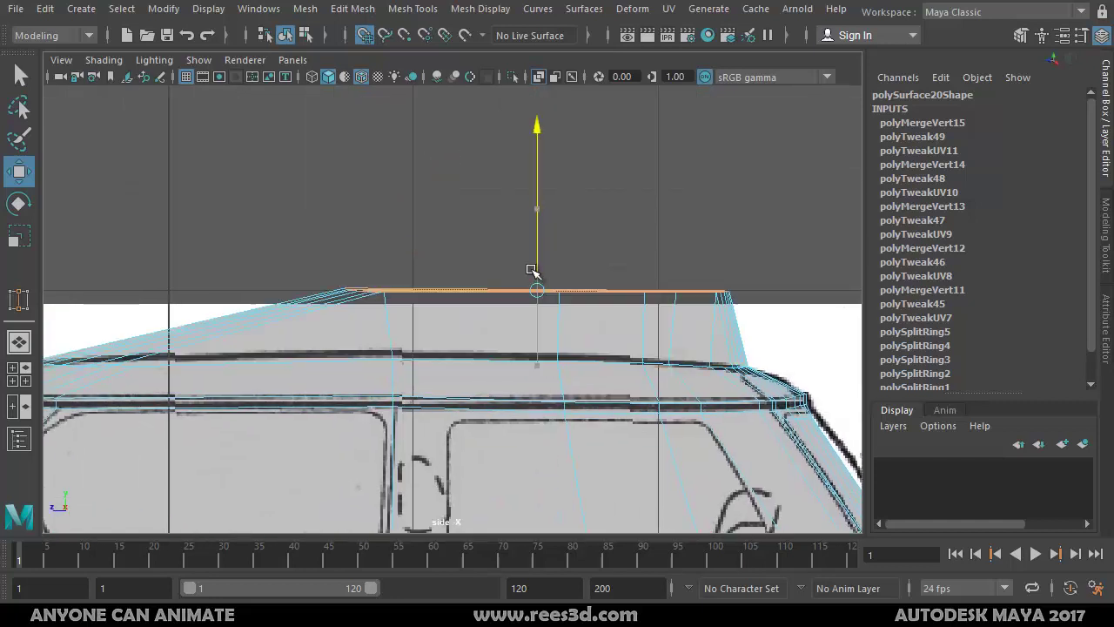
key("ctrl+z")
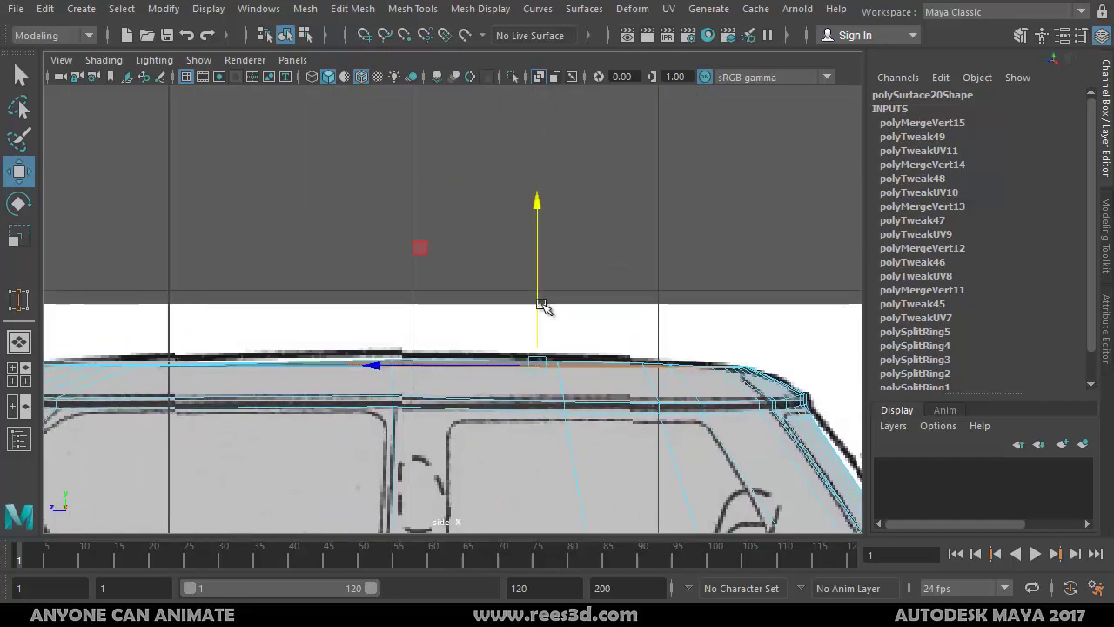
Step: Raise the selected middle and rear roof faces slightly along the vertical axis to meet the blueprint roofline in the side view
left_click_drag(534, 294, 642, 331)
key("space")
key("space")
mouse_move(533, 383)
left_mouse_down("alt")
mouse_move(537, 391)
mouse_move(545, 365)
left_mouse_up("alt")
key("space")
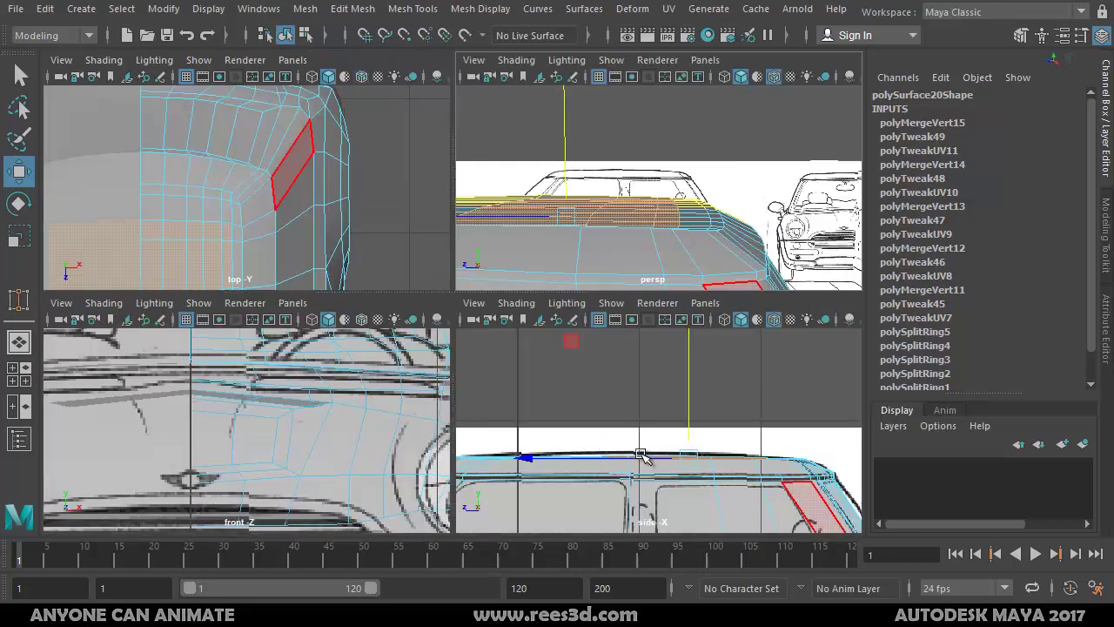
key("space")
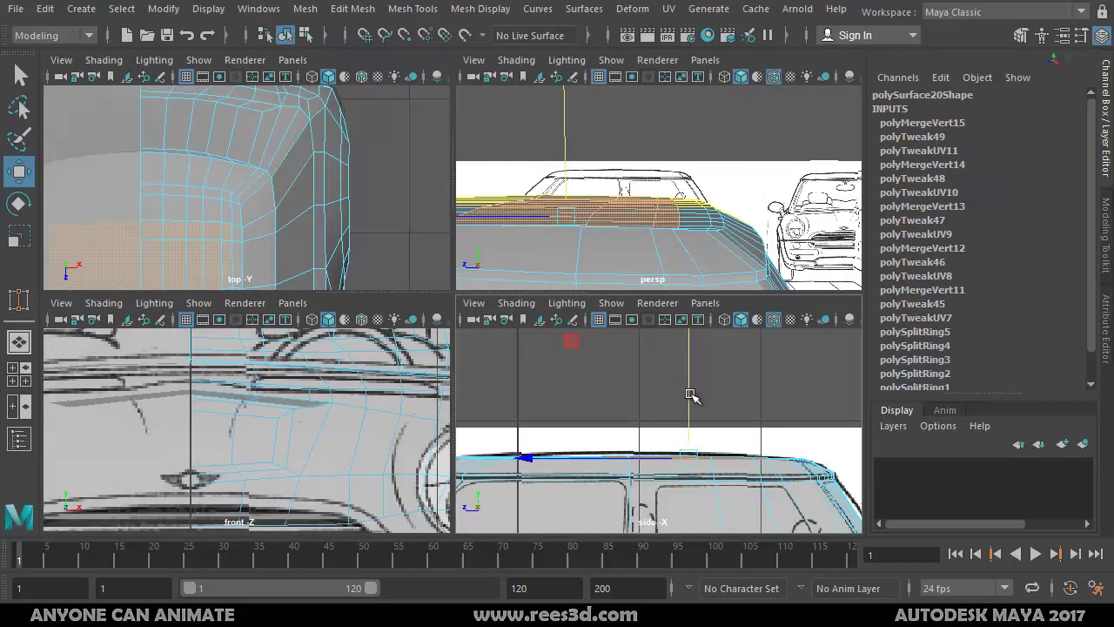
left_click_drag(689, 394, 685, 393)
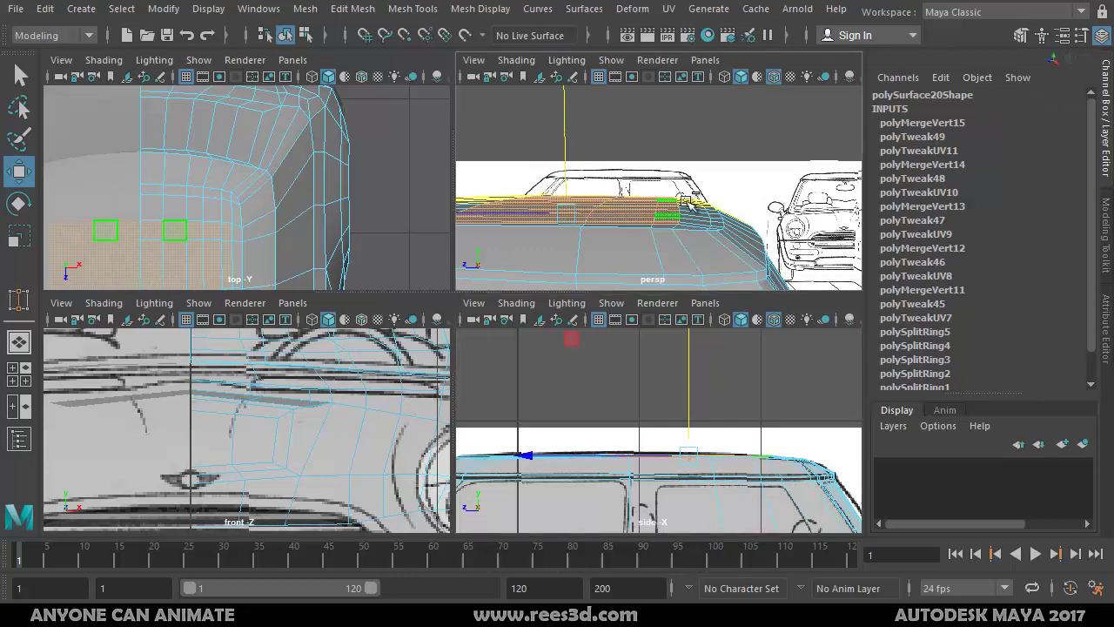
Step: Remove the rear rows from the roof face selection and raise the remaining middle faces slightly to follow the blueprint curve
middle_click_drag(762, 420, 809, 435)
middle_click_drag(731, 461, 775, 452, "alt")
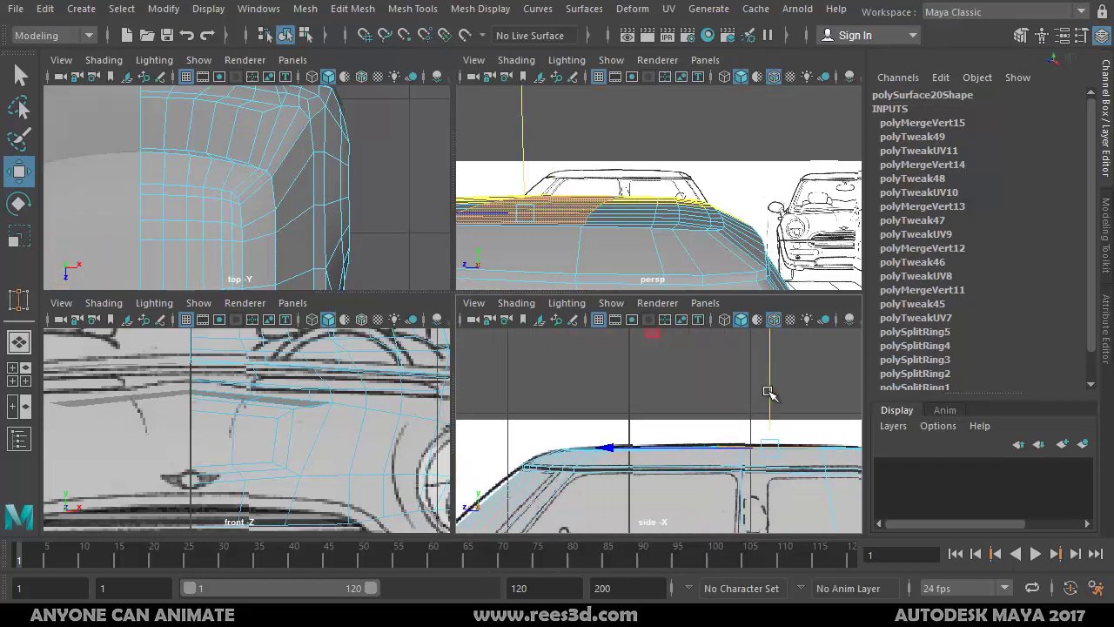
left_click_drag(768, 391, 770, 389)
key("space")
Step: Check the front roof-corner vertex of the side frame in vertex mode, and return the body mesh to object mode
left_click_drag(624, 283, 417, 426, "alt")
right_click_drag(417, 426, 478, 440, "alt")
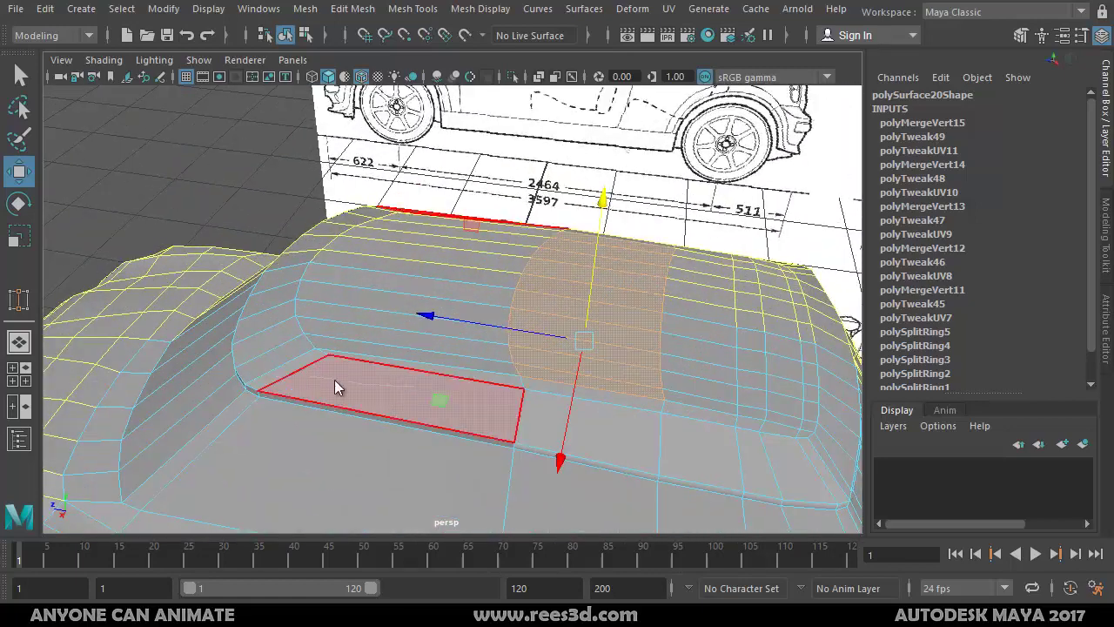
key("F9")
left_click(327, 355)
left_click_drag(296, 429, 386, 261, "alt")
right_click_drag(386, 261, 139, 383, "alt")
left_click_drag(139, 383, 597, 299, "alt")
right_click_drag(599, 302, 668, 262)
Step: Examine the whole car's roof and body shape from several angles in the perspective view
left_click_drag(699, 418, 551, 332, "alt")
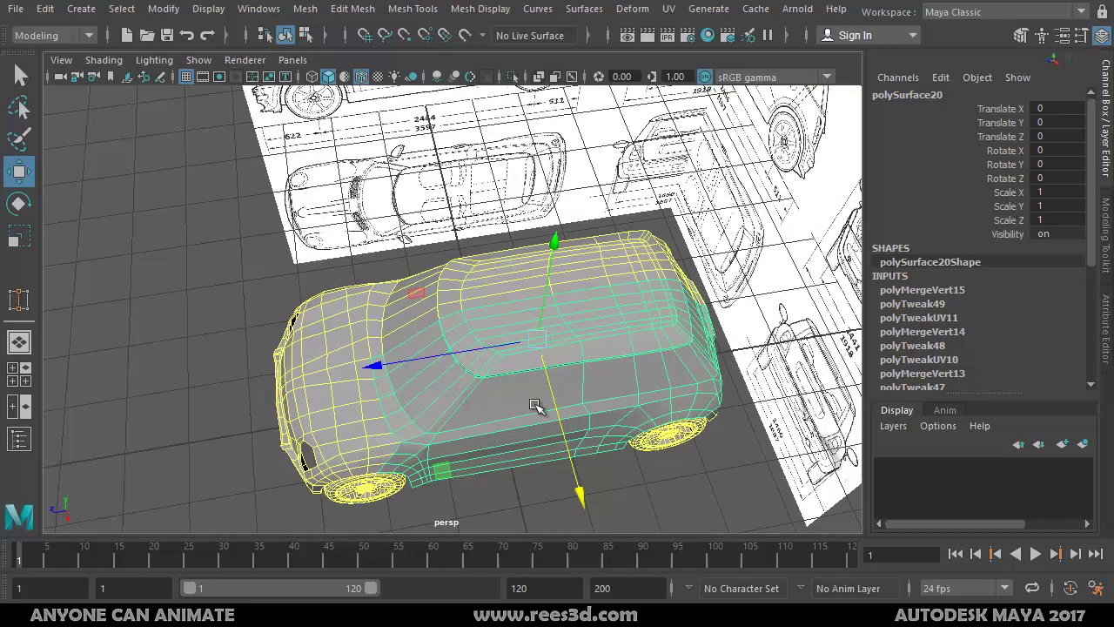
left_click_drag(535, 406, 600, 347, "alt")
left_click_drag(564, 385, 463, 427, "alt")
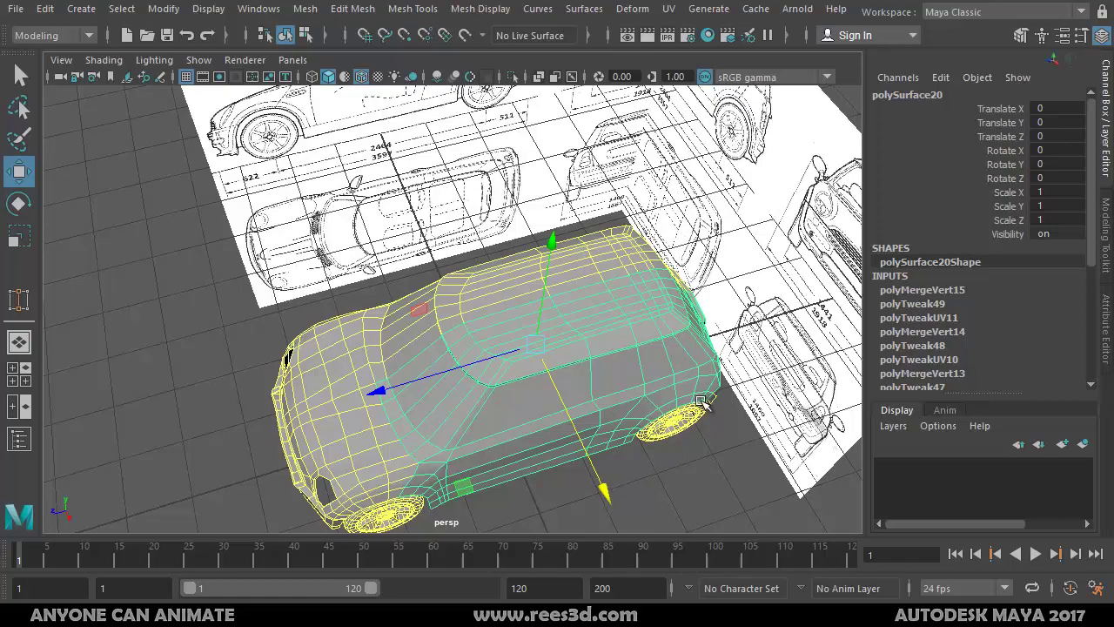
scroll(703, 403, "up", 5)
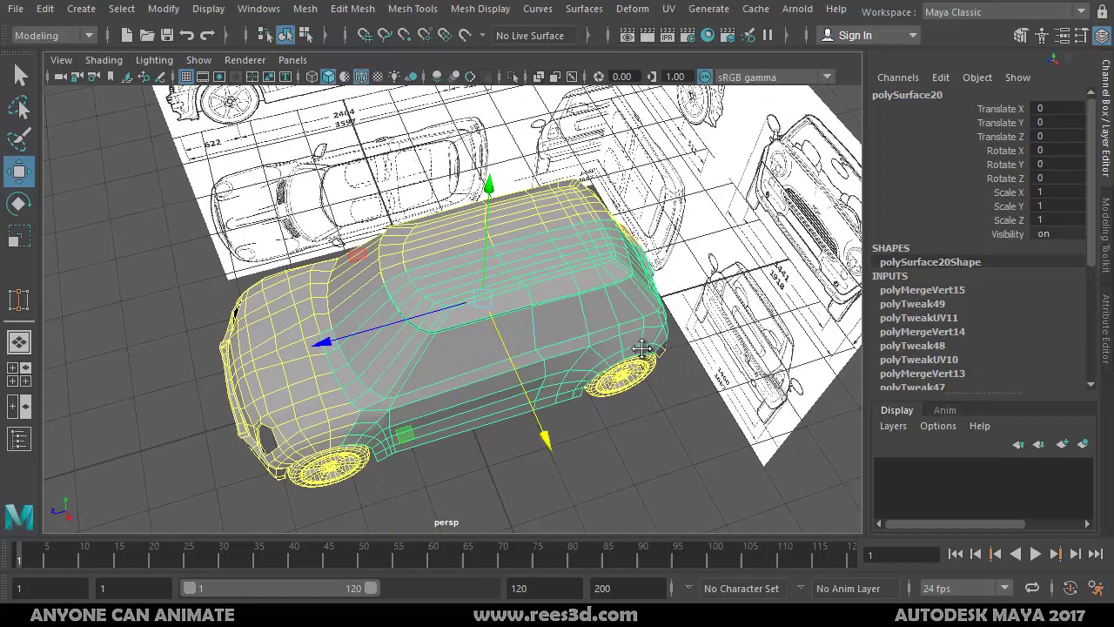
scroll(690, 379, "up", 4)
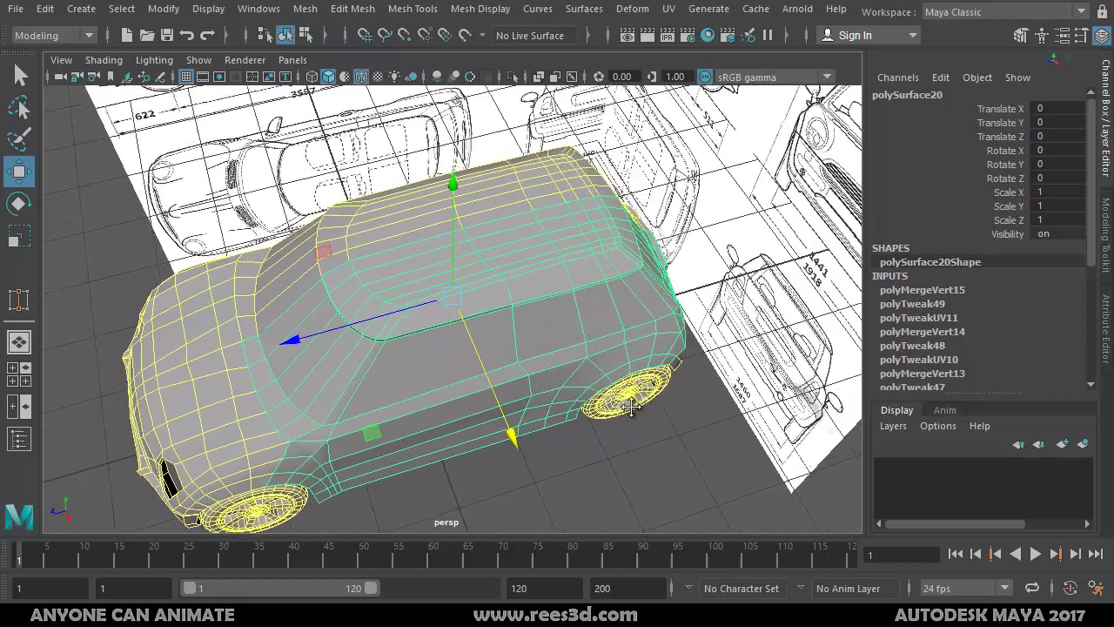
left_click_drag(634, 418, 592, 439, "alt")
middle_click_drag(657, 414, 684, 381, "alt")
left_click_drag(639, 405, 617, 424, "alt")
middle_click_drag(657, 409, 637, 406, "alt")
right_click_drag(637, 406, 652, 416, "alt")
middle_click_drag(652, 416, 649, 414, "alt")
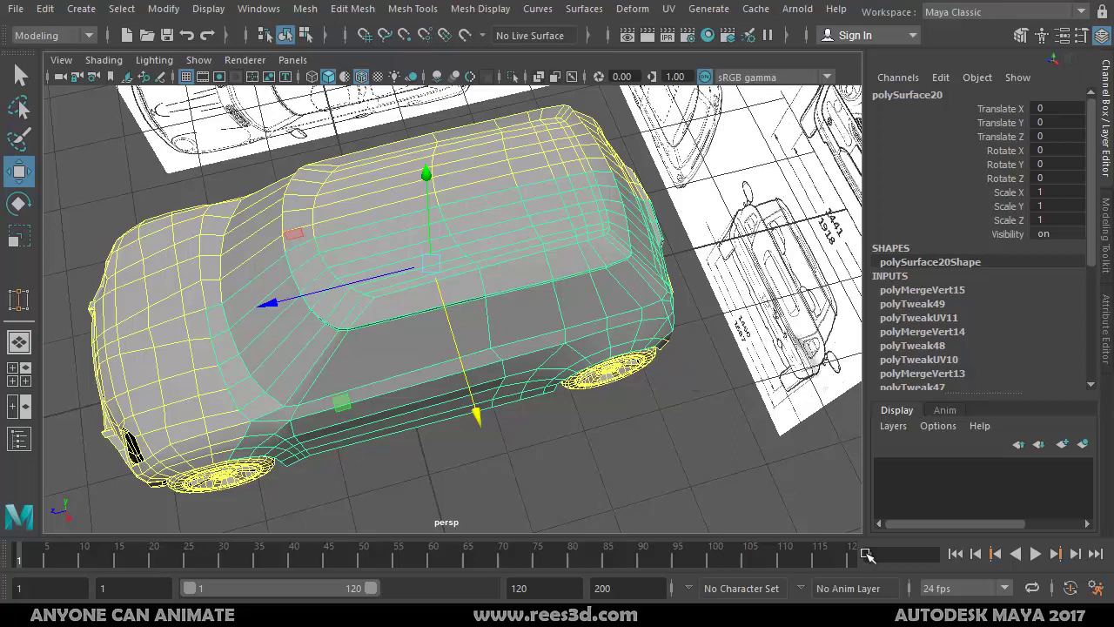